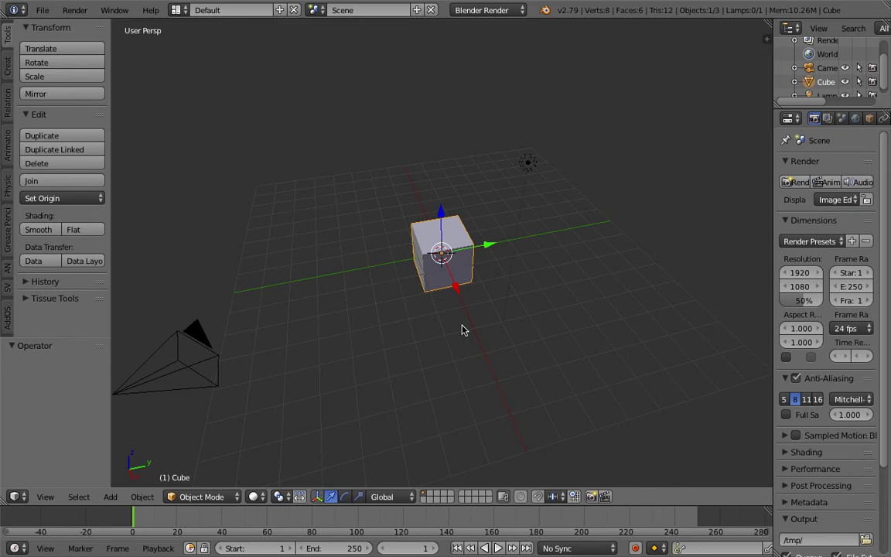
Delete the default cube, camera and lamp from the scene
middle_click_drag(481, 340, 484, 262)
scroll(485, 262, "up", 3)
scroll(475, 255, "down", 5)
key("a")
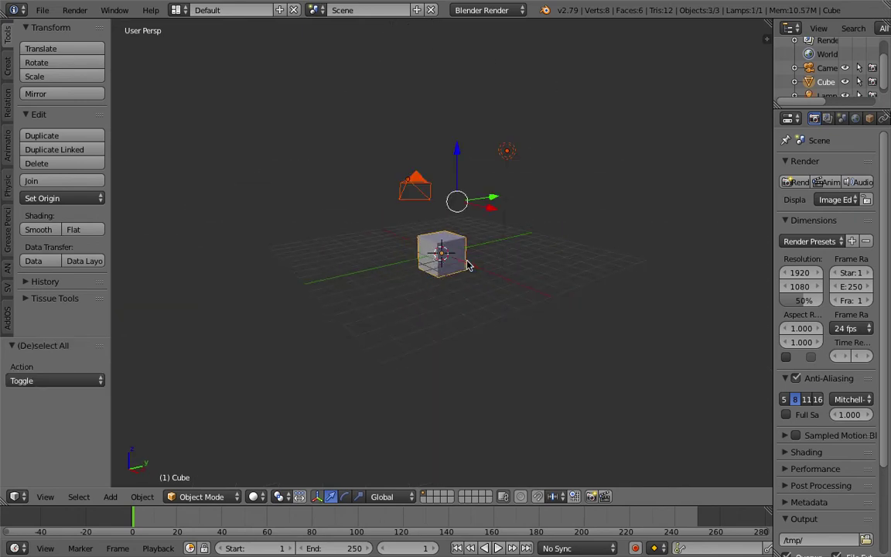
key("Delete")
scroll(470, 261, "up", 3)
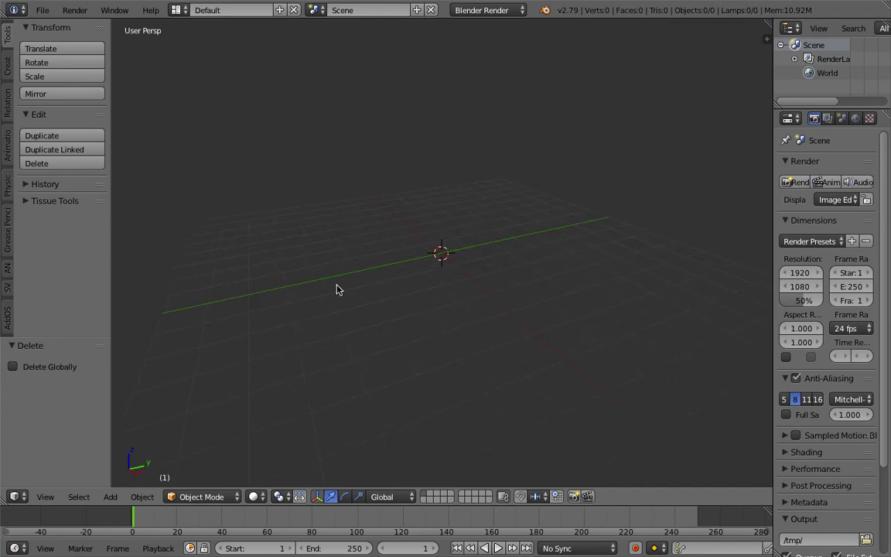
Switch to the Compositing layout, hide the node editor's properties sidebar and create a new Sverchok node tree
left_click(177, 9)
left_click(194, 53)
middle_click_drag(480, 414, 415, 366)
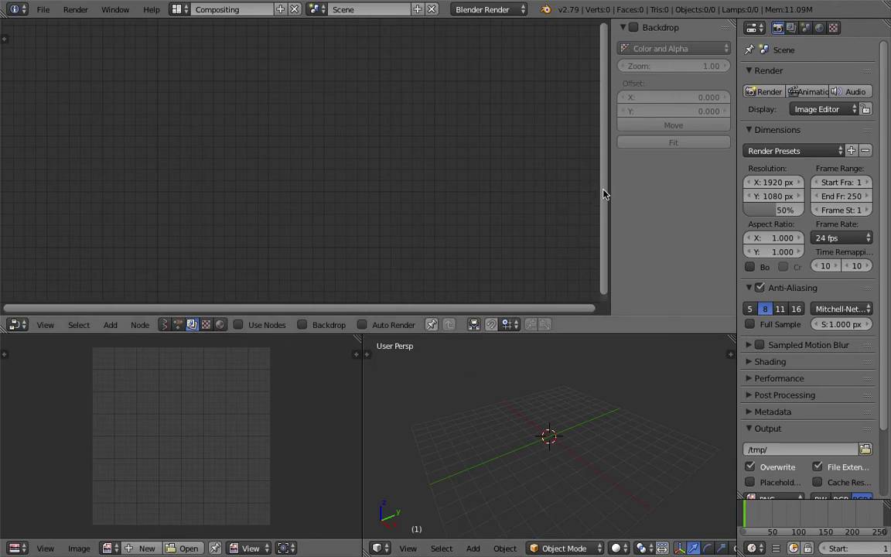
key("n")
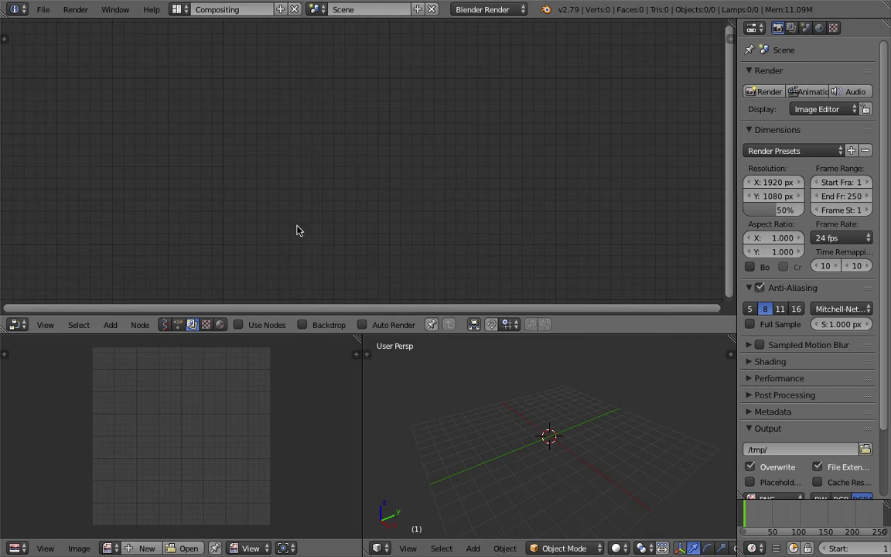
left_click(165, 325)
left_click(312, 325)
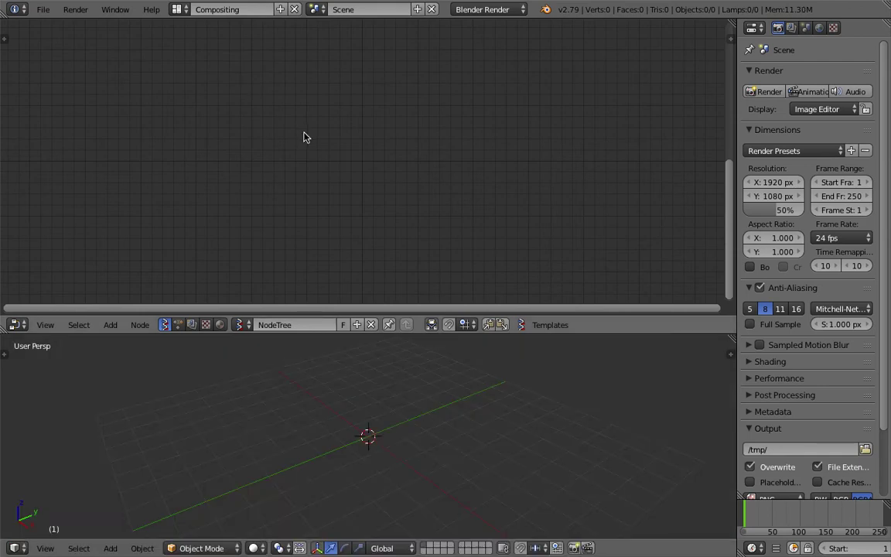
Add a Random Num Gen node on the left side of the empty node tree
key("alt+space")
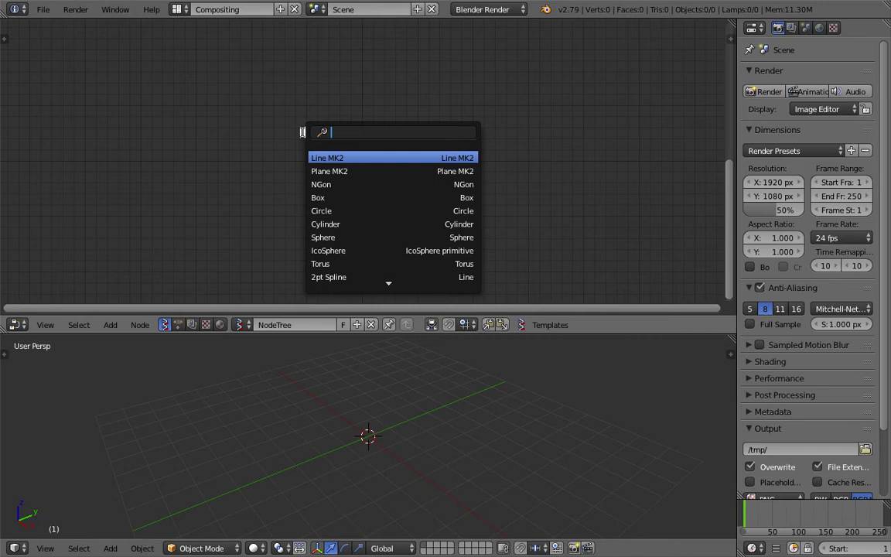
type("random n")
key("Return")
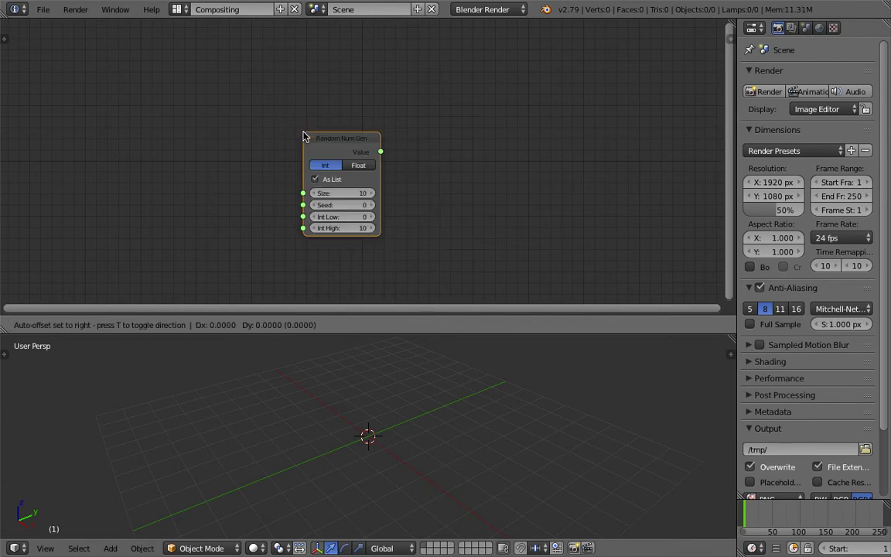
left_click(234, 127)
scroll(240, 130, "up", 2)
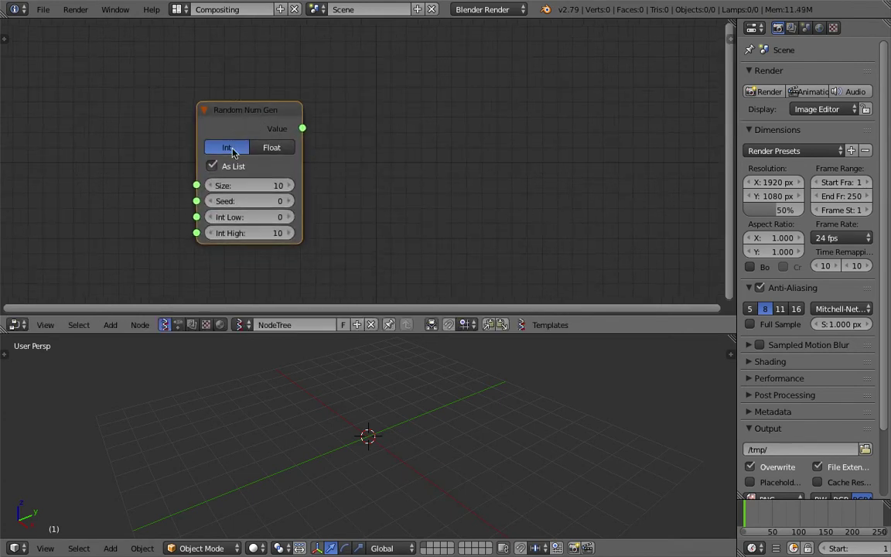
left_click_drag(260, 123, 251, 113)
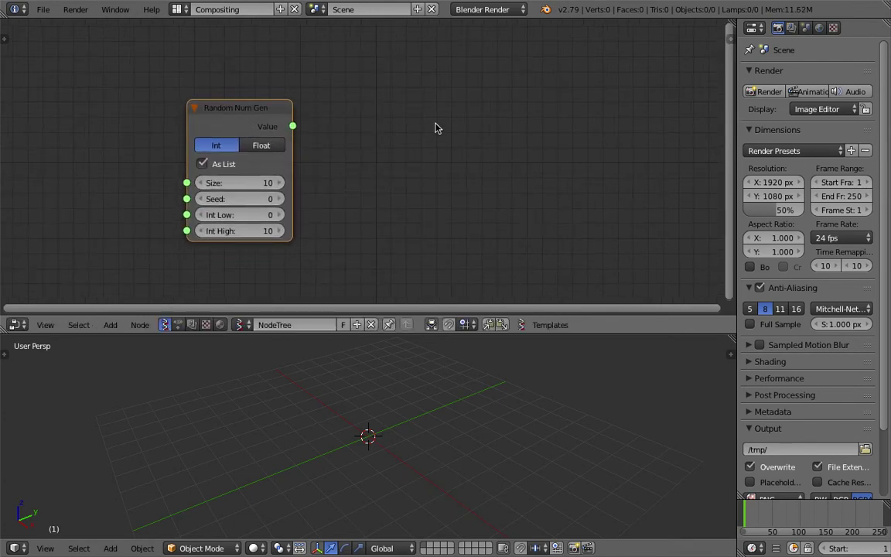
Add a Stethoscope MK2 node and connect Random Num Gen's Value output to its Data input
key("alt+space")
type("ste")
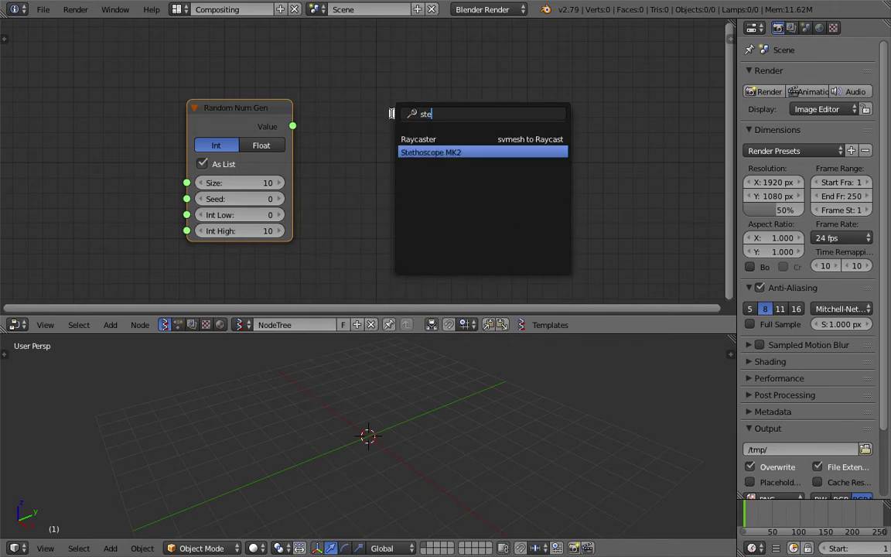
key("Return")
left_click(394, 118)
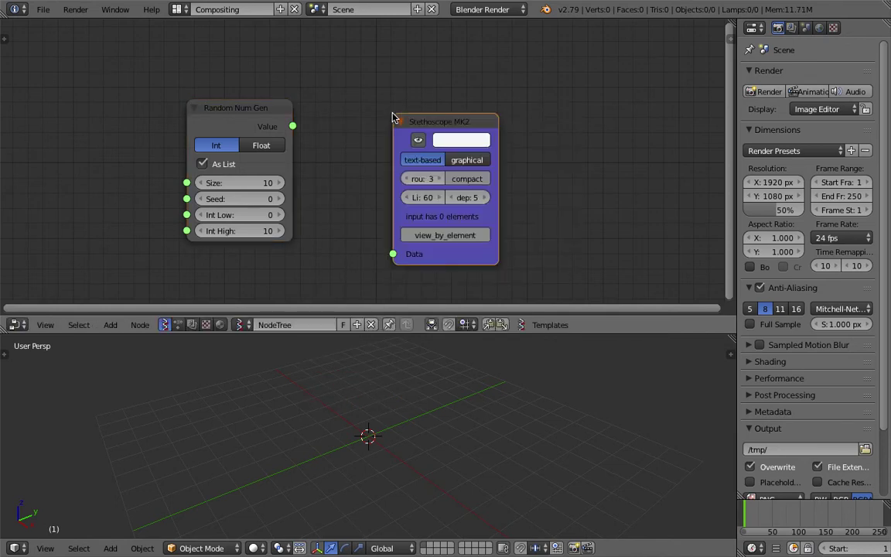
left_click_drag(294, 128, 393, 253)
middle_click_drag(433, 128, 366, 102)
scroll(415, 103, "up", 2)
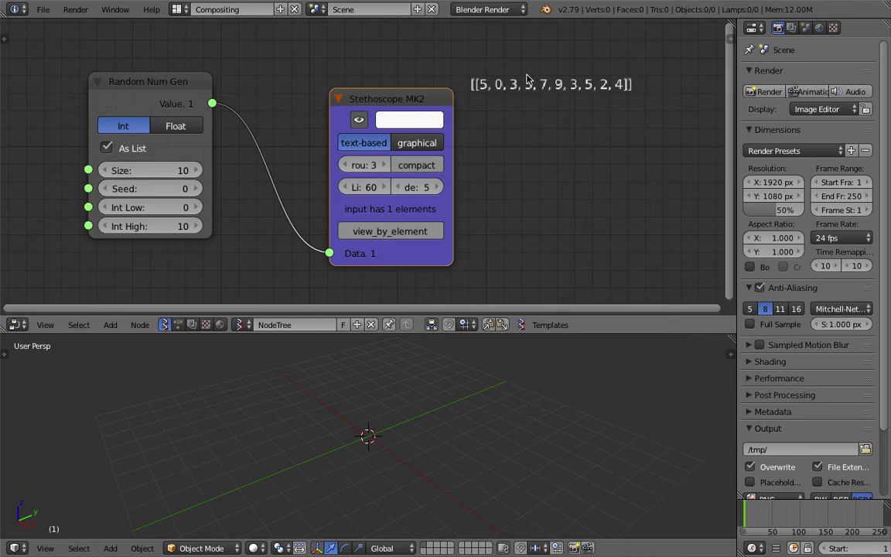
left_click_drag(517, 92, 525, 99)
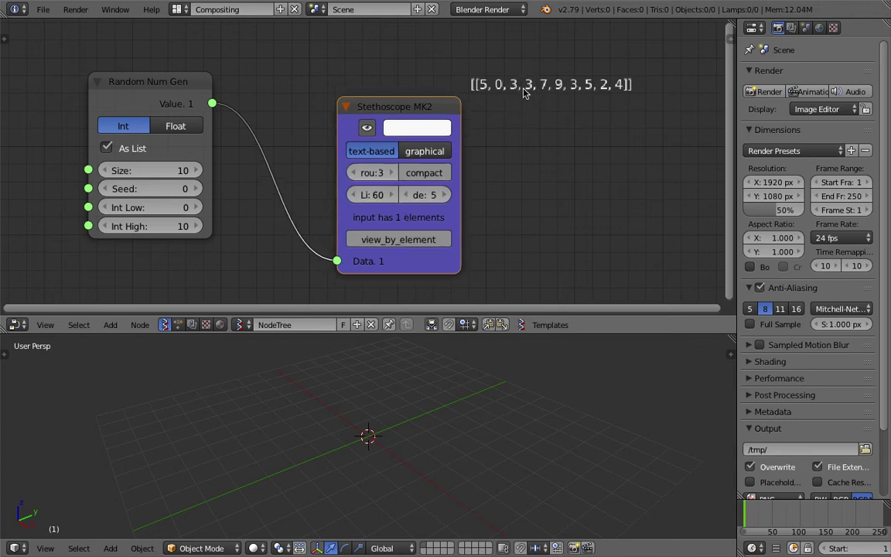
middle_click_drag(532, 90, 541, 95)
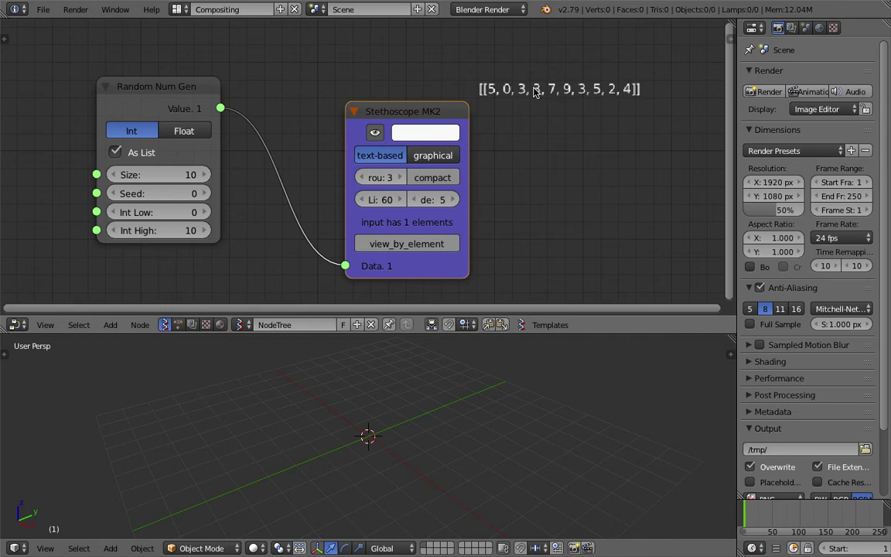
Set the Random Num Gen node's Int High to 42 and Int Low to 1
left_click(158, 230)
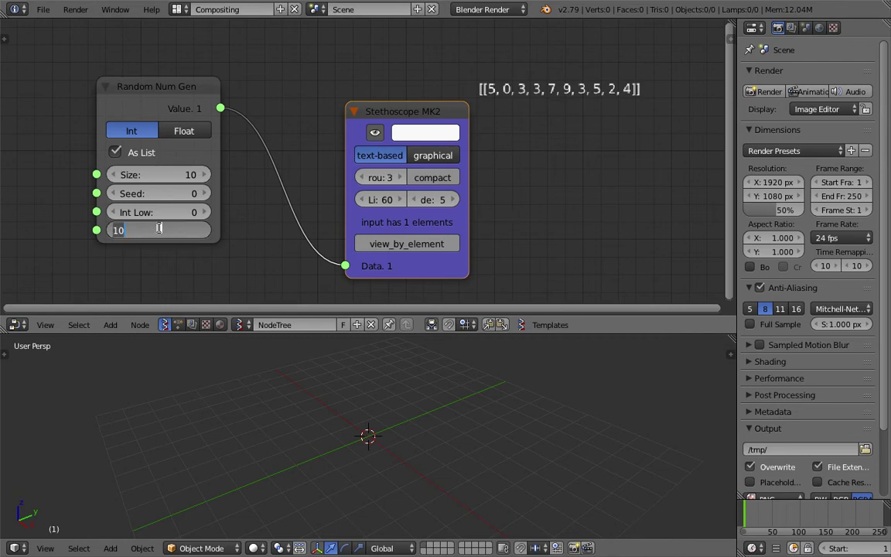
type("42")
key("Return")
left_click(155, 212)
type("1")
key("Return")
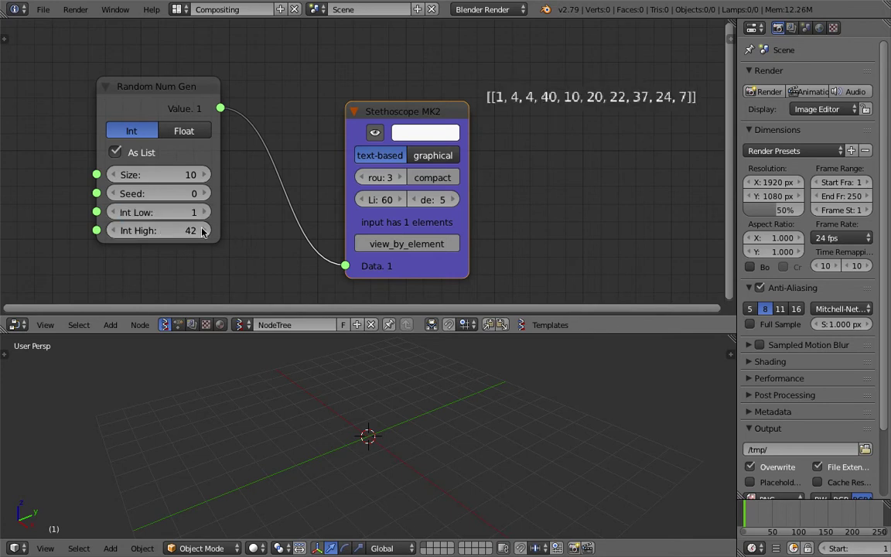
Set the Random Num Gen node's Int Low to 0 and Size to 6
left_click(174, 213)
type("0")
key("Return")
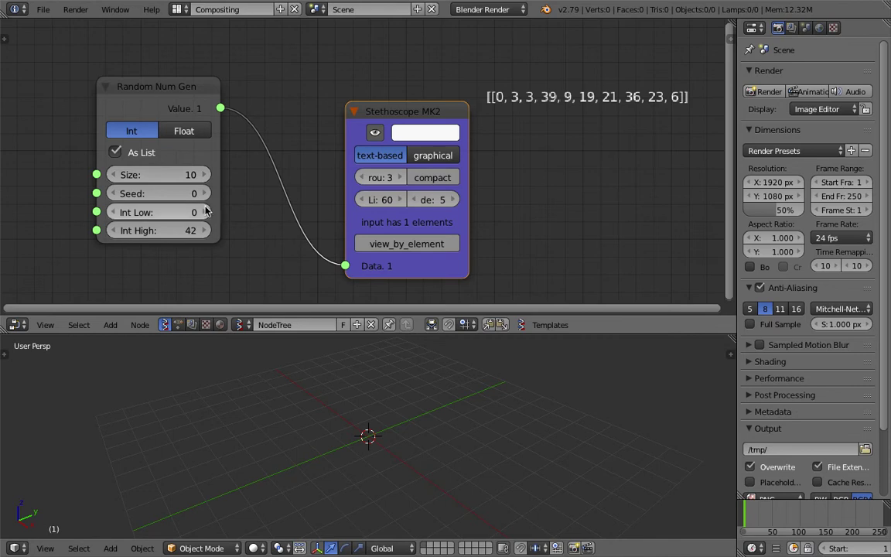
left_click(185, 176)
type("6")
key("Return")
scroll(242, 226, "up", 1)
mouse_move(242, 227)
middle_mouse_down()
mouse_move(274, 233)
mouse_move(253, 221)
middle_mouse_up()
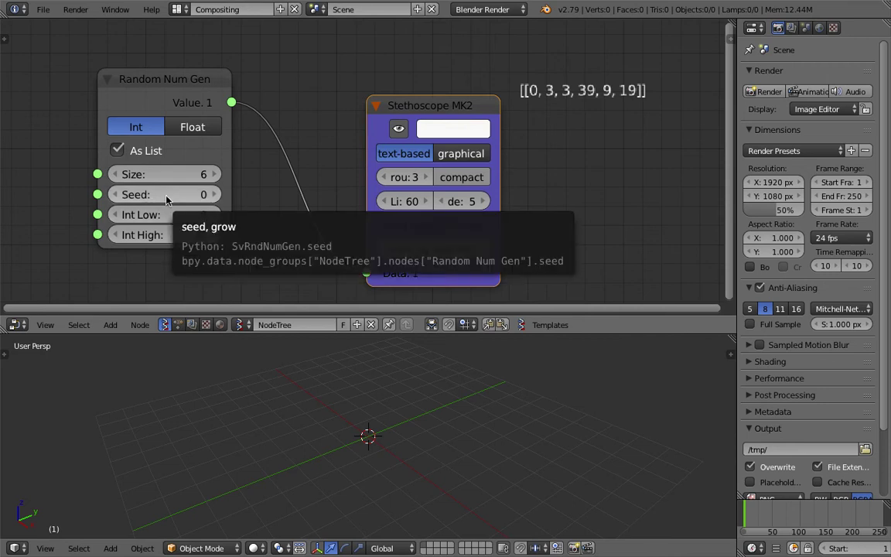
Try seeds 189 and 246 on the Random Num Gen node
left_click_drag(166, 199, 271, 199)
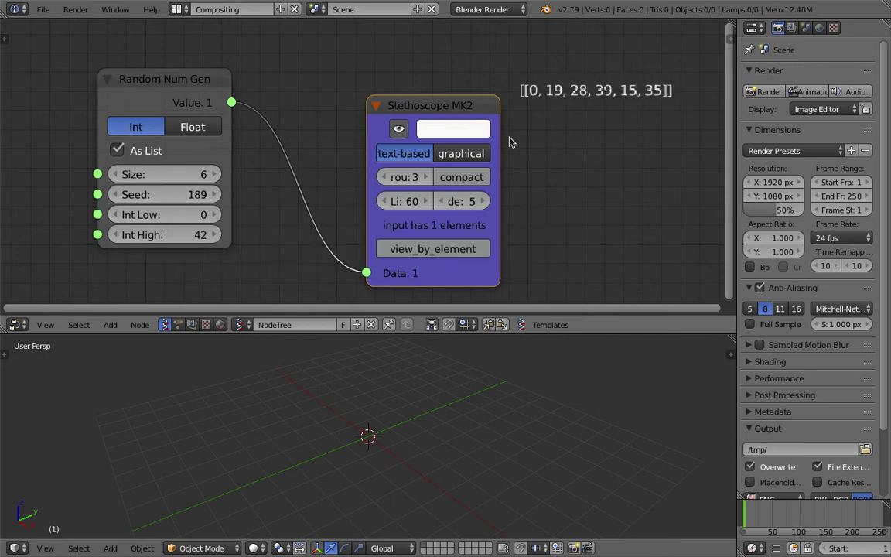
scroll(541, 77, "down", 1)
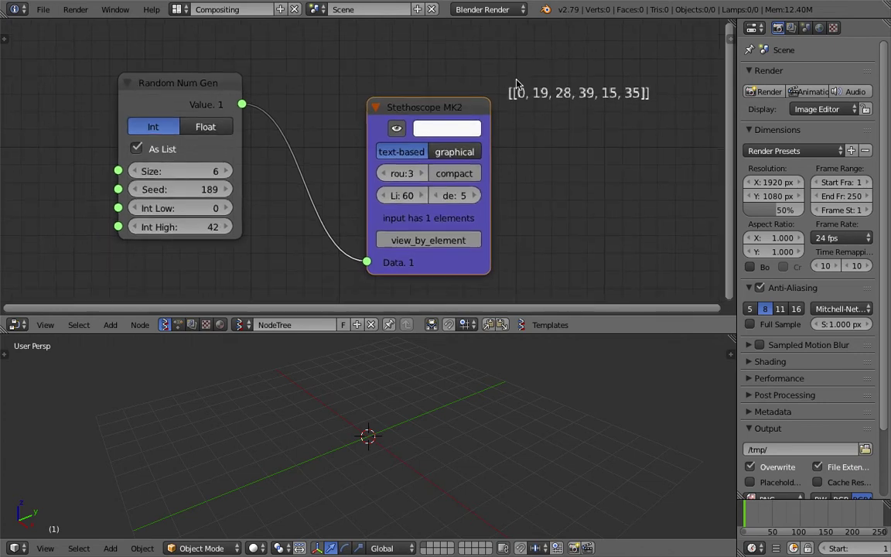
scroll(495, 76, "up", 1)
middle_click_drag(407, 93, 405, 92)
mouse_move(172, 73)
left_mouse_down()
mouse_move(191, 61)
mouse_move(174, 75)
left_mouse_up()
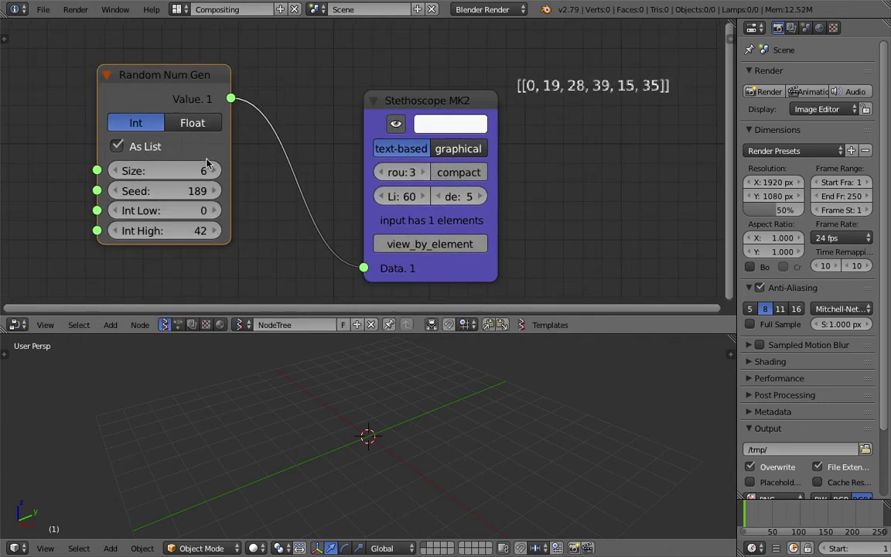
left_click_drag(178, 191, 206, 191)
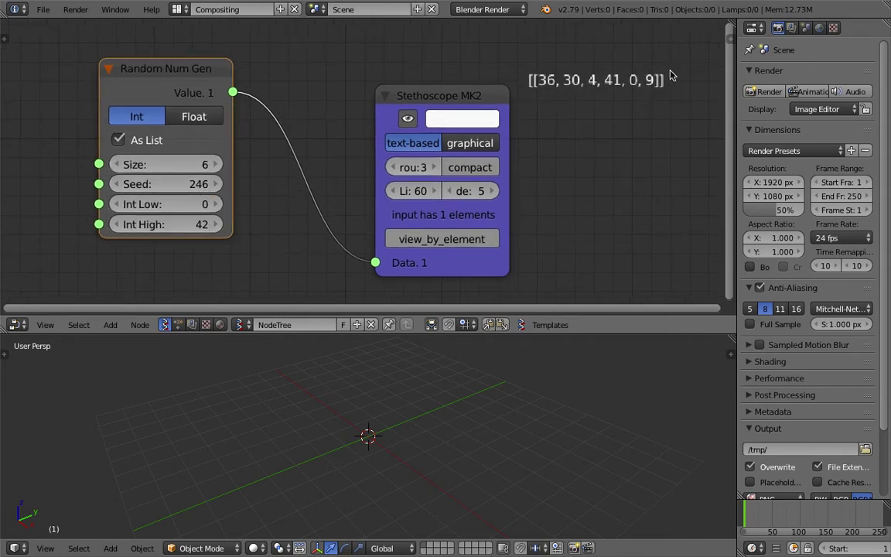
Raise the Random Num Gen node's Int Low to 1 and Int High to 43, and change its Seed to 391
left_click(216, 204)
left_click(216, 224)
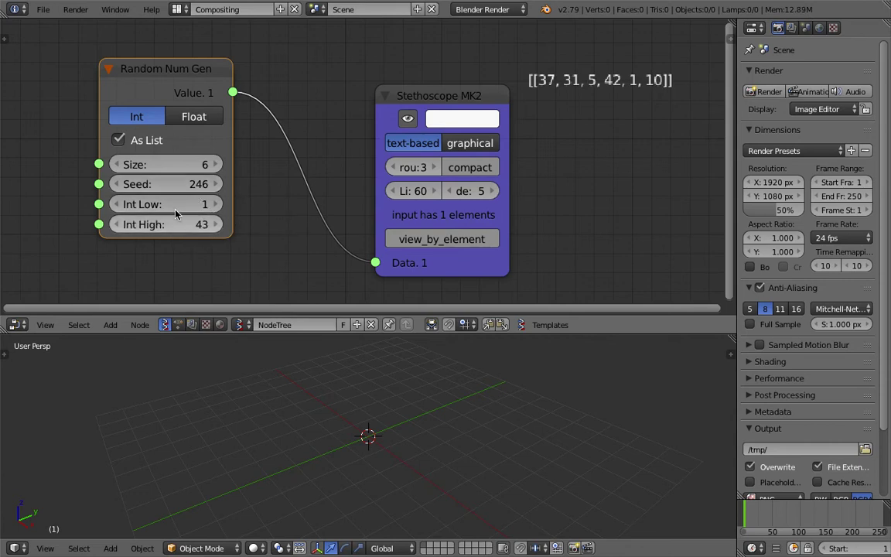
left_click_drag(163, 184, 274, 184)
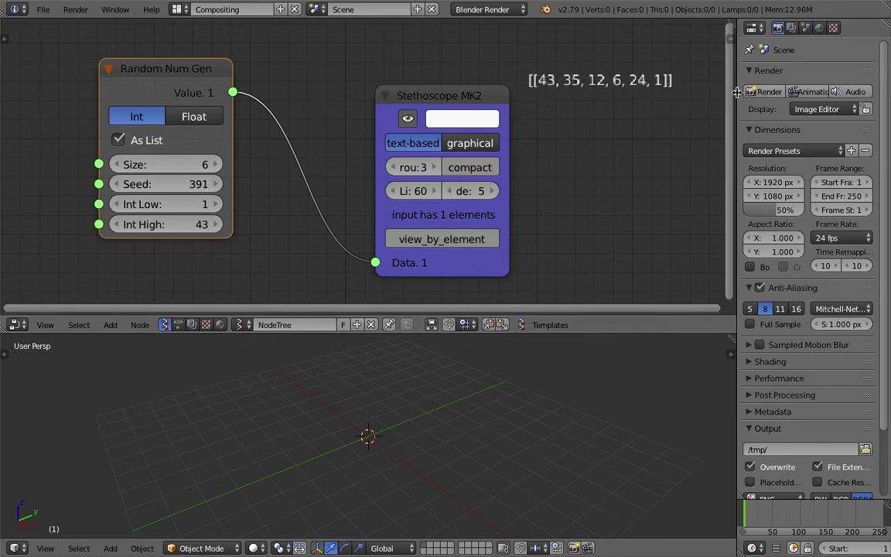
Widen the node editor area and space the Random Num Gen and Stethoscope nodes further apart, with the seed changed to 415
left_click_drag(738, 90, 758, 90)
left_click_drag(422, 92, 395, 70)
left_click_drag(202, 184, 221, 184)
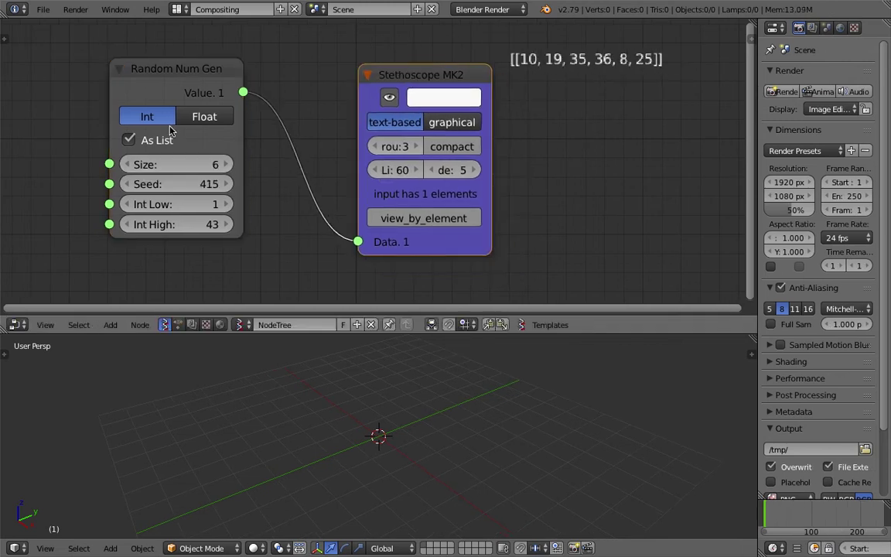
left_click_drag(184, 73, 132, 72)
scroll(125, 94, "down", 2)
middle_click_drag(135, 95, 221, 94)
left_click_drag(228, 83, 124, 73)
middle_click_drag(180, 105, 183, 98)
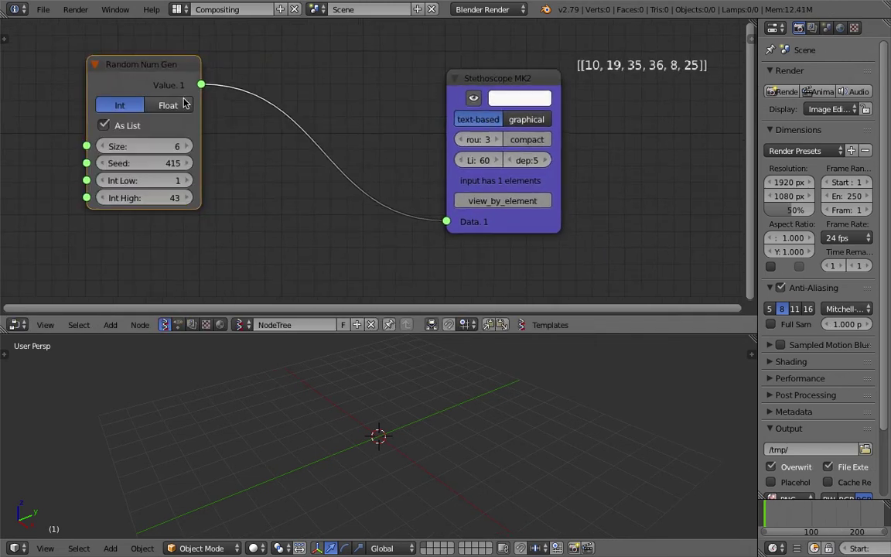
Try several other seeds on the Random Num Gen node, finishing with a seed of 1
left_click_drag(154, 162, 174, 161)
left_click(171, 162)
type("1")
key("Return")
left_click(165, 163)
left_click(193, 170)
left_click_drag(172, 164, 192, 163)
left_click(157, 166)
type("1")
left_click(204, 171)
Reposition the Random Num Gen node and try seeds 144 and 250 on it
left_click_drag(154, 80, 184, 97)
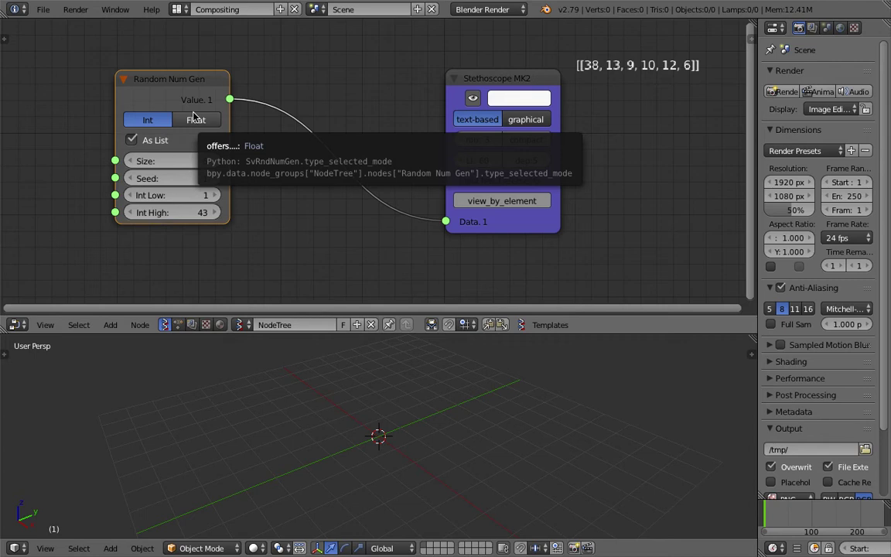
left_click_drag(153, 91, 180, 97)
left_click_drag(215, 186, 291, 186)
scroll(226, 212, "up", 2)
middle_click_drag(203, 222, 164, 227)
scroll(164, 227, "down", 1)
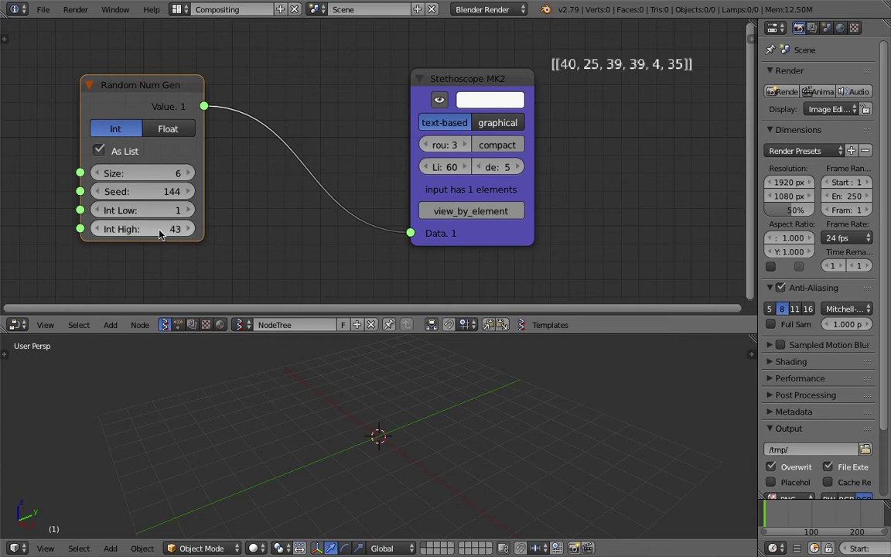
left_click_drag(167, 189, 182, 186)
scroll(253, 141, "down", 1)
middle_click_drag(252, 142, 240, 118)
Add a Typography Viewer node beside the Stethoscope node
key("shift+a")
left_click(563, 195)
type("tex")
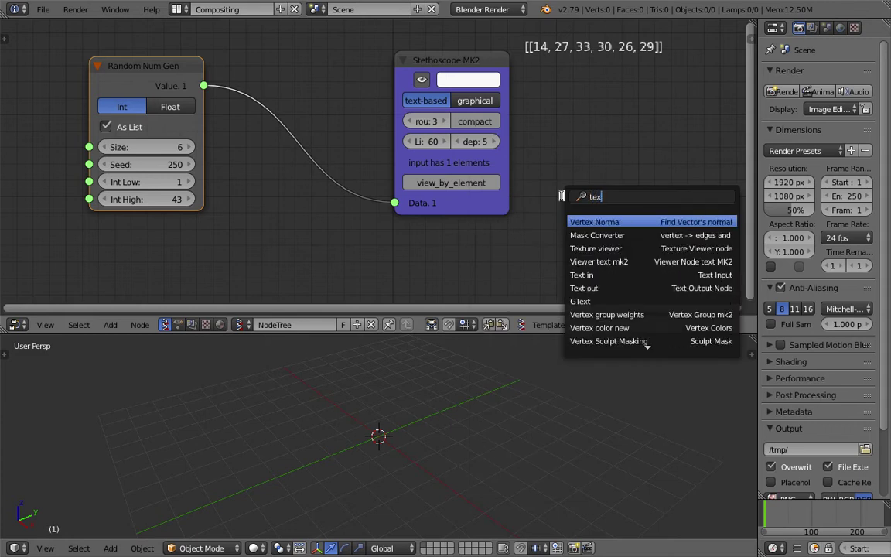
key("BackSpace")
key("BackSpace")
key("BackSpace")
type("typo")
key("Return")
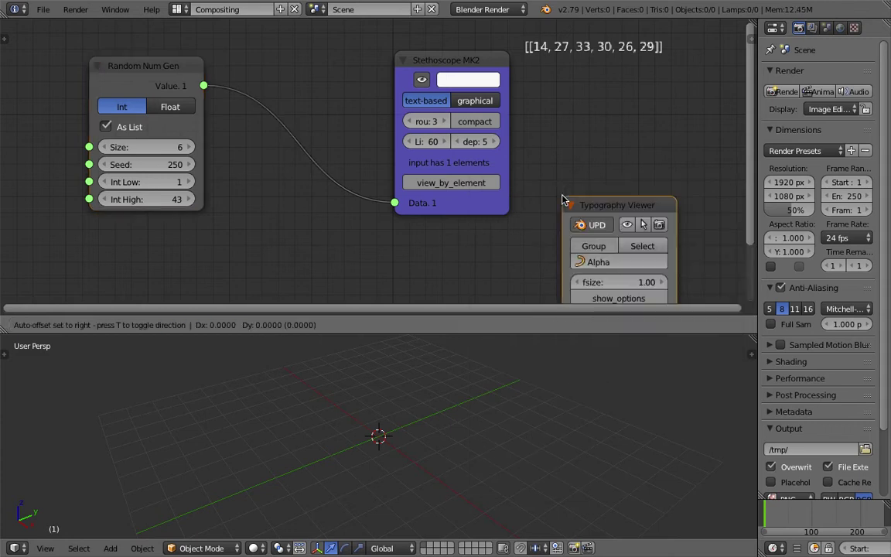
left_click(529, 105)
Connect Random Num Gen's Value output to the Typography Viewer's text input and shift the Stethoscope node slightly
left_click_drag(203, 86, 540, 260)
middle_click_drag(370, 426, 411, 450)
middle_click_drag(413, 247, 416, 234)
left_click_drag(489, 193, 494, 181)
scroll(458, 202, "down", 2)
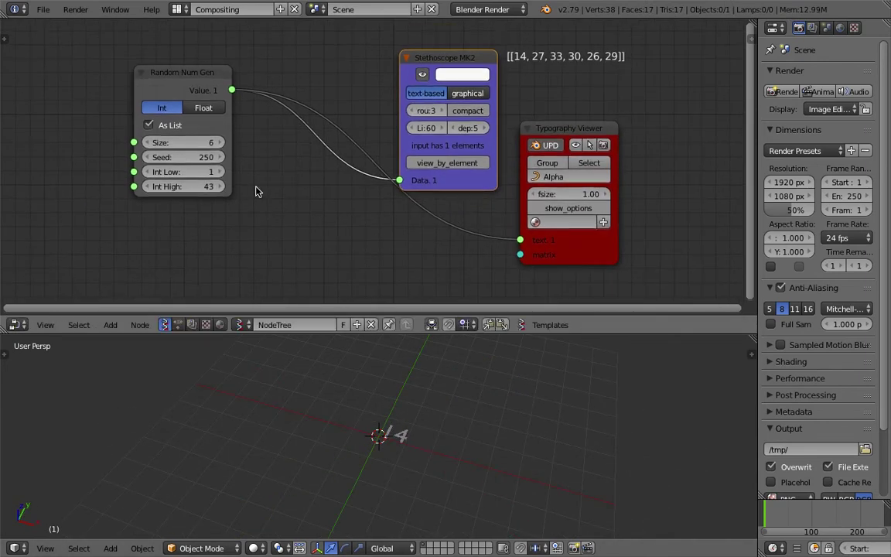
Change the Random Num Gen seed to 272 and nudge the Typography Viewer node away from the Stethoscope
left_click_drag(207, 158, 242, 158)
middle_click_drag(289, 177, 290, 159)
left_click_drag(548, 230, 563, 246)
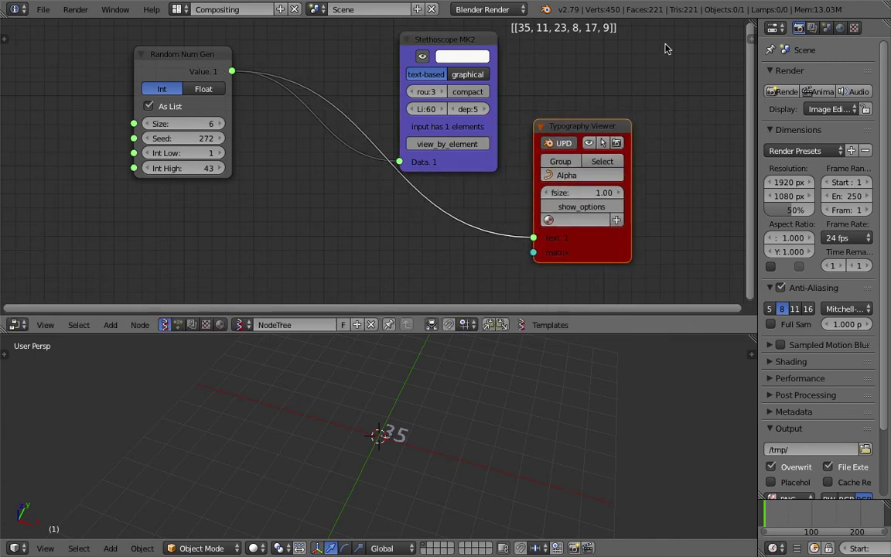
Add a Matrix in node and connect its Matrix output to the Typography Viewer's matrix input
middle_click_drag(337, 126, 357, 101)
key("alt+space")
type("matrix in")
key("Return")
left_click(400, 210)
left_click_drag(418, 214, 553, 227)
Add a Line MK2 node and connect its Vertices output to the Matrix in node's Location input
key("alt+space")
type("line")
key("Return")
left_click(183, 197)
left_click_drag(237, 207, 321, 228)
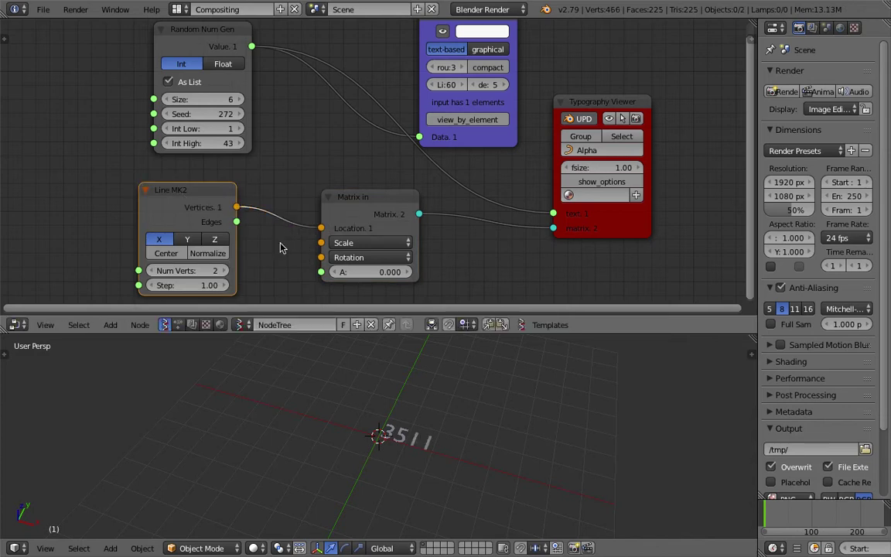
Set the Line MK2 node to 6 vertices with a step of 2.65 to spread the numbers along X
left_click(223, 272)
left_click(223, 272)
left_click(222, 273)
left_click(223, 272)
middle_click_drag(232, 367, 290, 363)
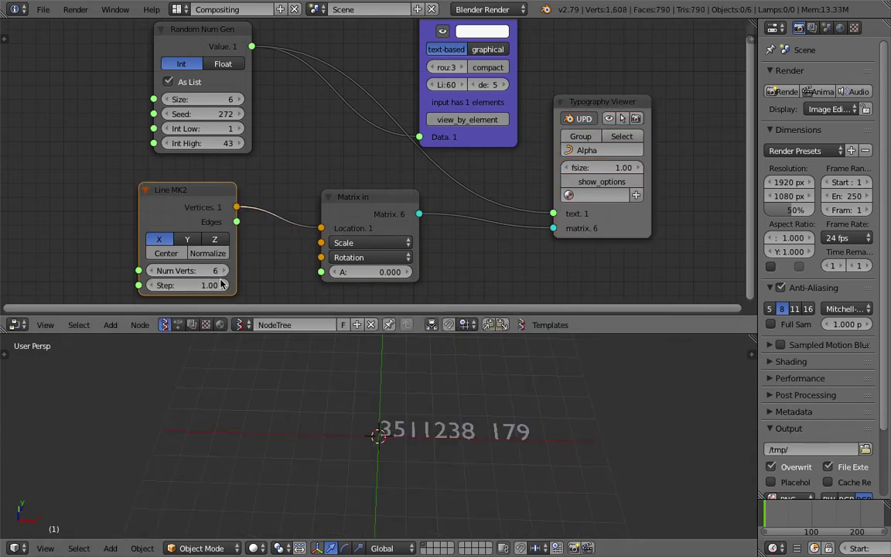
left_click_drag(221, 284, 279, 284)
middle_click_drag(344, 418, 212, 387)
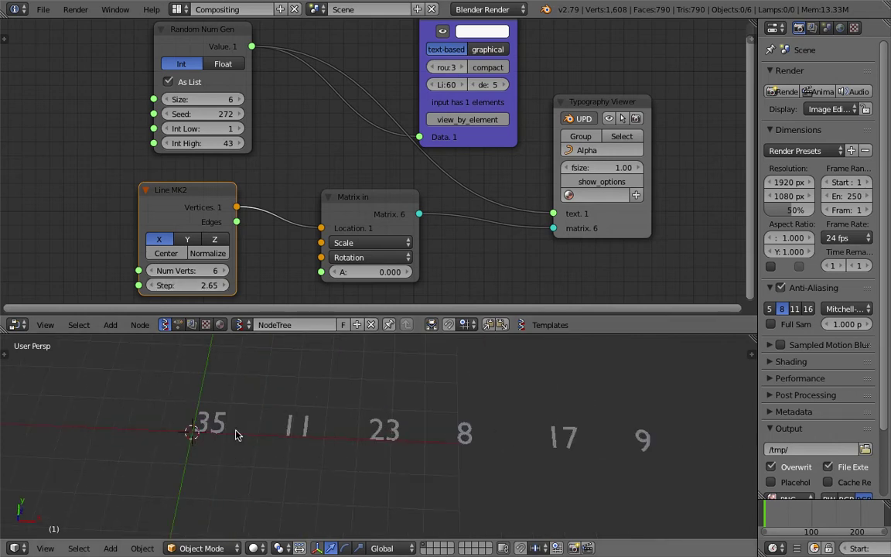
Expand the Typography Viewer's options and set the text extrude to 0.21 to thicken the numbers
left_click(623, 185)
middle_click_drag(613, 287, 613, 241)
mouse_move(613, 238)
left_mouse_down()
mouse_move(648, 239)
mouse_move(629, 238)
left_mouse_up()
middle_click_drag(547, 457, 537, 435)
scroll(537, 435, "up", 3)
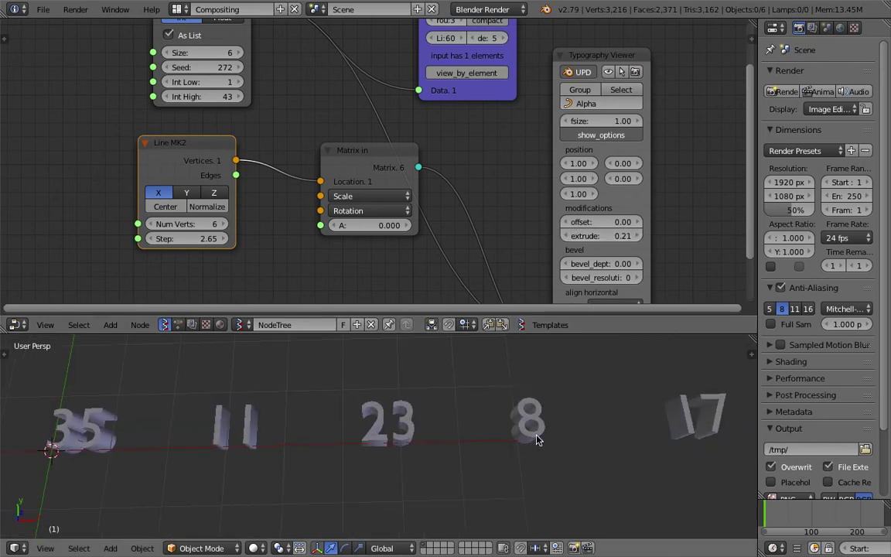
right_click(539, 439)
scroll(534, 437, "down", 3)
scroll(402, 157, "down", 1)
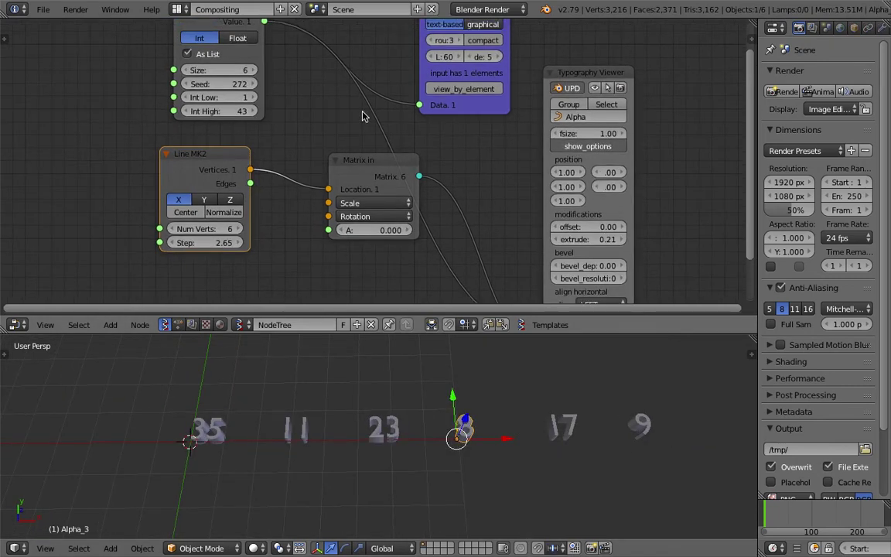
Set the Random Num Gen seed to 355 and move the node away from the Stethoscope
middle_click_drag(364, 113, 367, 131)
left_click_drag(226, 101, 257, 99)
left_click_drag(223, 45, 181, 60)
middle_click_drag(185, 74, 198, 100)
left_click_drag(210, 77, 184, 75)
middle_click_drag(185, 84, 175, 96)
scroll(223, 79, "up", 1)
scroll(223, 84, "down", 1)
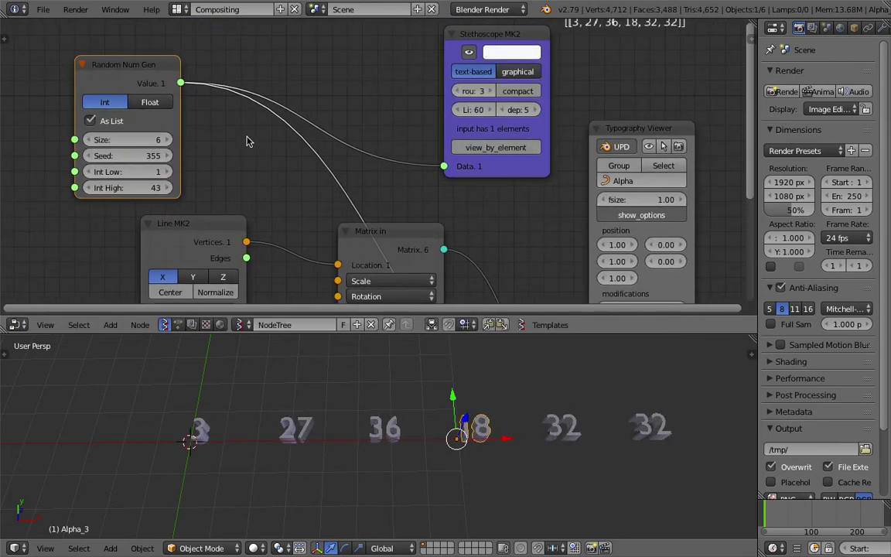
Select the fifth and sixth number objects in turn in the 3D view to compare their values
middle_click_drag(225, 126, 234, 151)
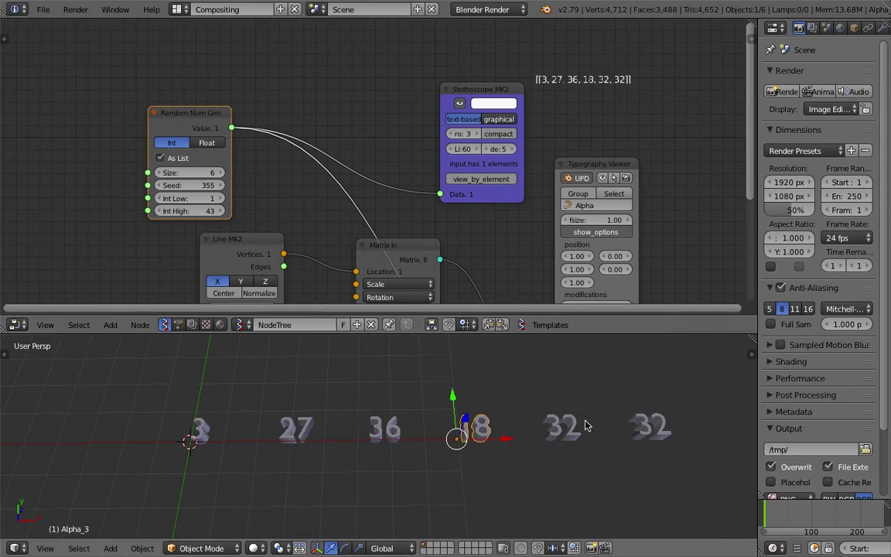
right_click(561, 427)
right_click(649, 426)
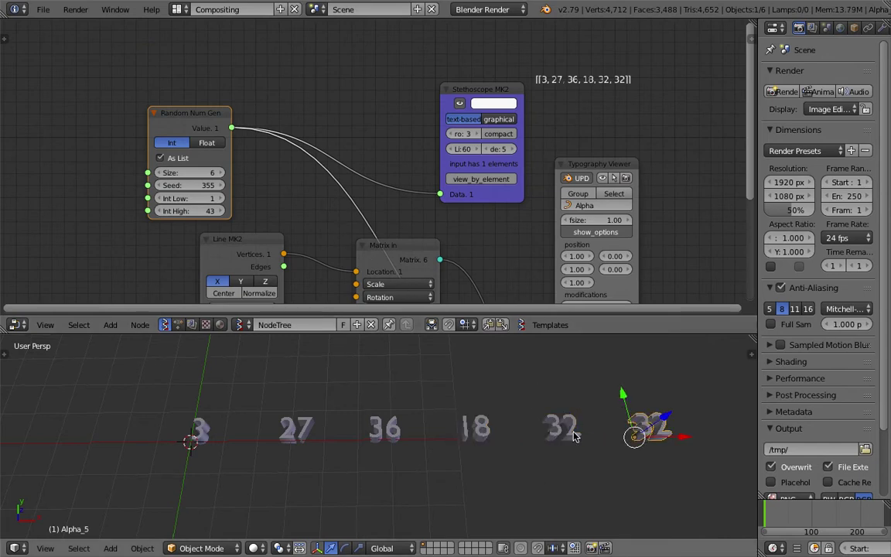
middle_click_drag(312, 65, 323, 78)
Save the file as sv_lotto_numbers_001.blend in the Desktop folder
key("ctrl+s")
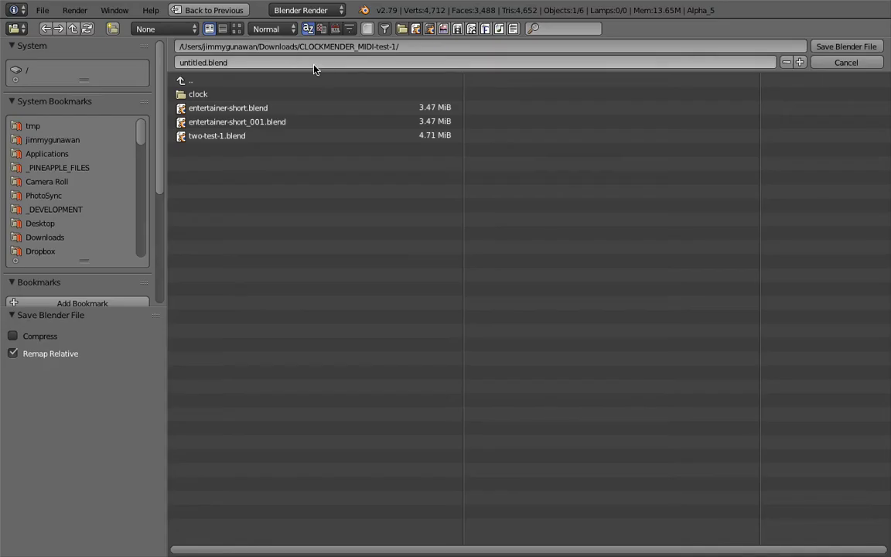
left_click(58, 226)
left_click(243, 62)
type("sv_lot")
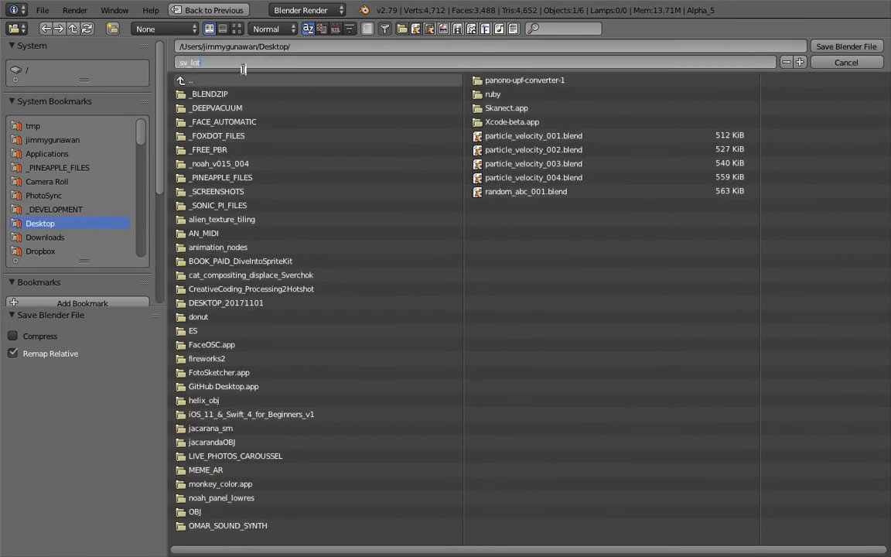
type("_001")
key("Return")
key("Return")
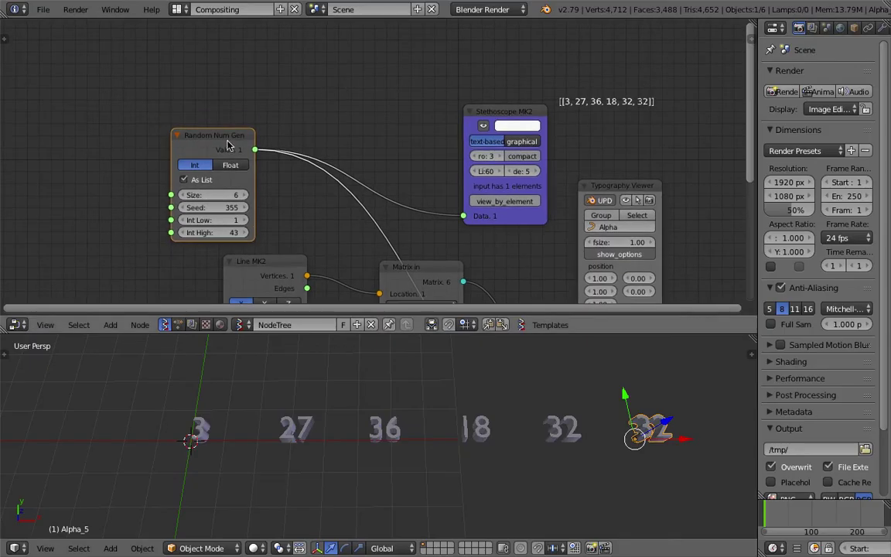
Move the Random Num Gen node aside and add a Range Int node above it
key("alt+space")
type("reange")
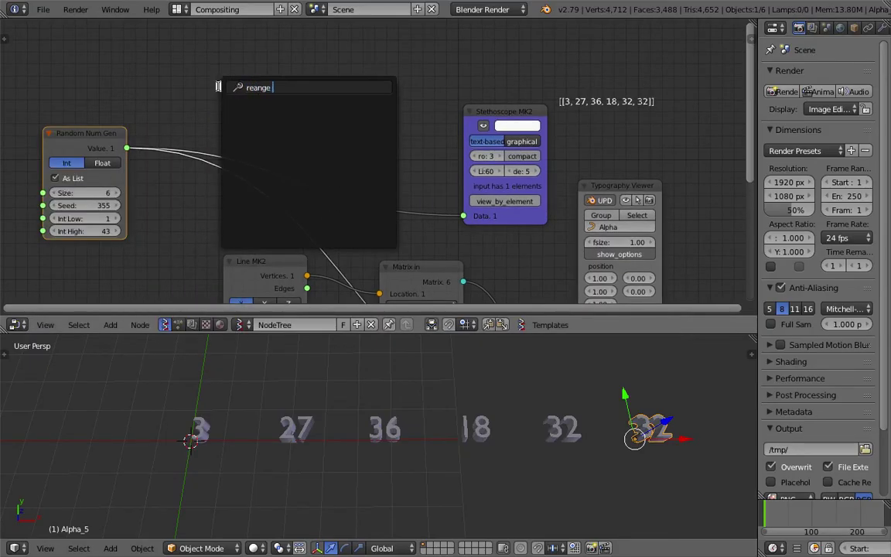
key("BackSpace")
key("BackSpace")
key("BackSpace")
key("BackSpace")
key("BackSpace")
type("ange")
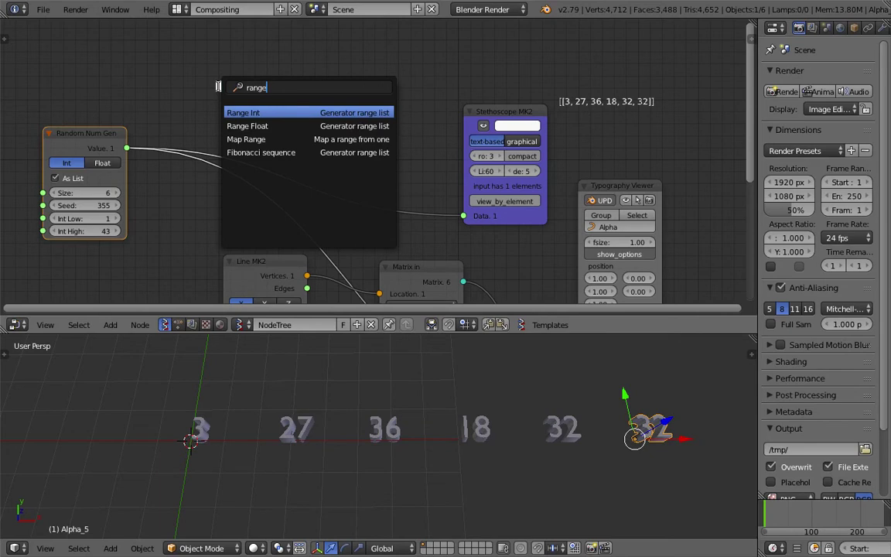
key("Return")
left_click(256, 85)
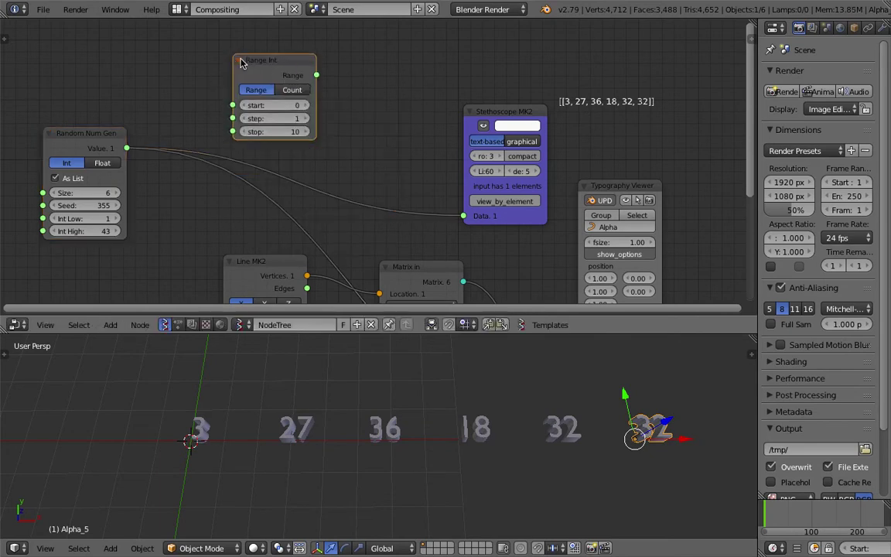
Try the Range Int node's Count mode, return it to Range mode, and set its stop value to 43
left_click(288, 90)
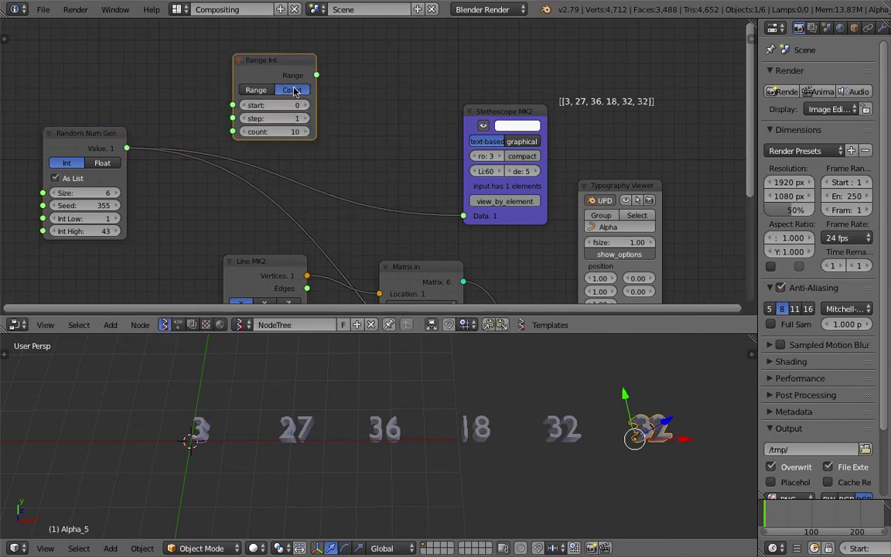
left_click(255, 89)
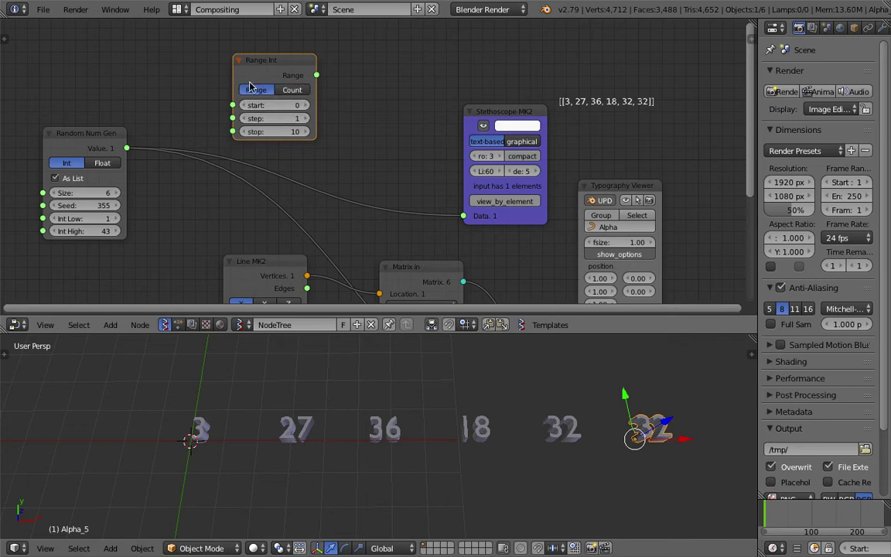
left_click(279, 131)
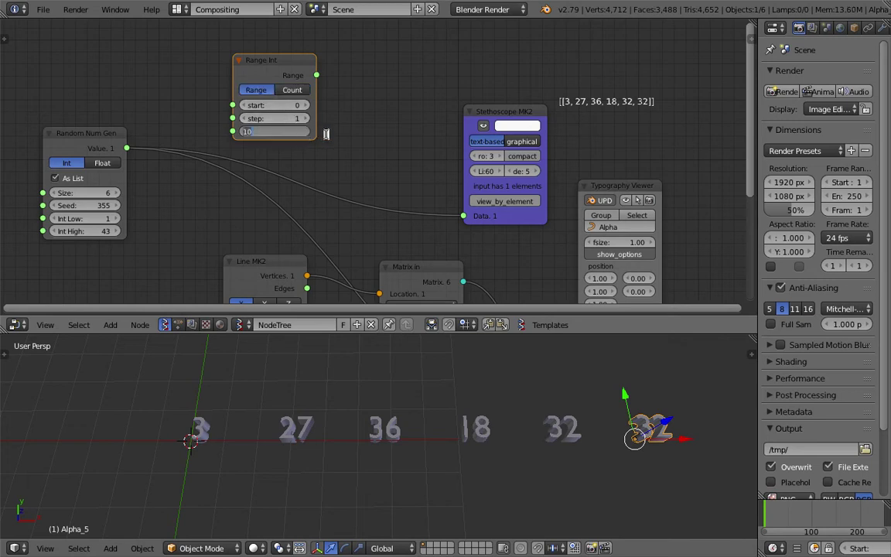
type("43")
key("Return")
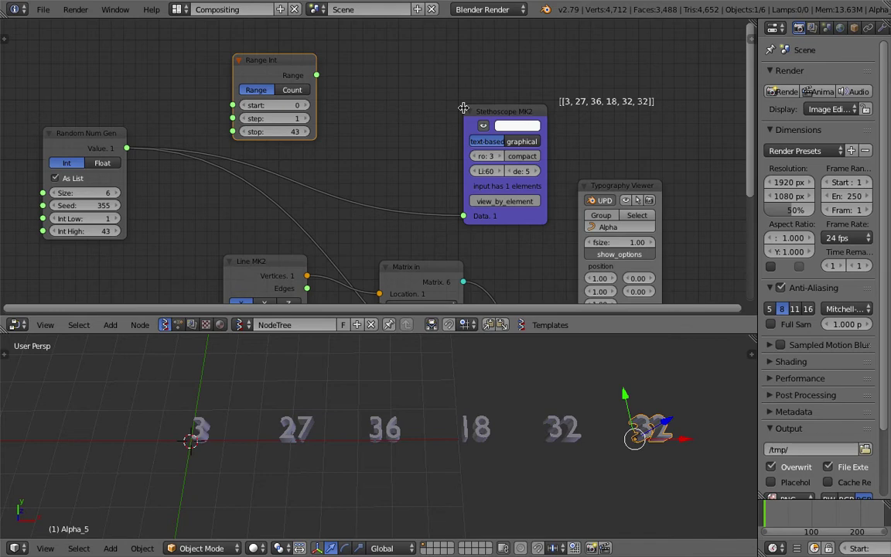
Duplicate the Stethoscope MK2 node, connect the Range Int output to the copy, and space the two nodes apart
left_click_drag(483, 114, 497, 139)
key("shift+d")
left_click(407, 56)
left_click_drag(318, 76, 389, 158)
middle_click_drag(330, 117, 330, 140)
scroll(330, 140, "up", 1)
left_click_drag(260, 77, 197, 64)
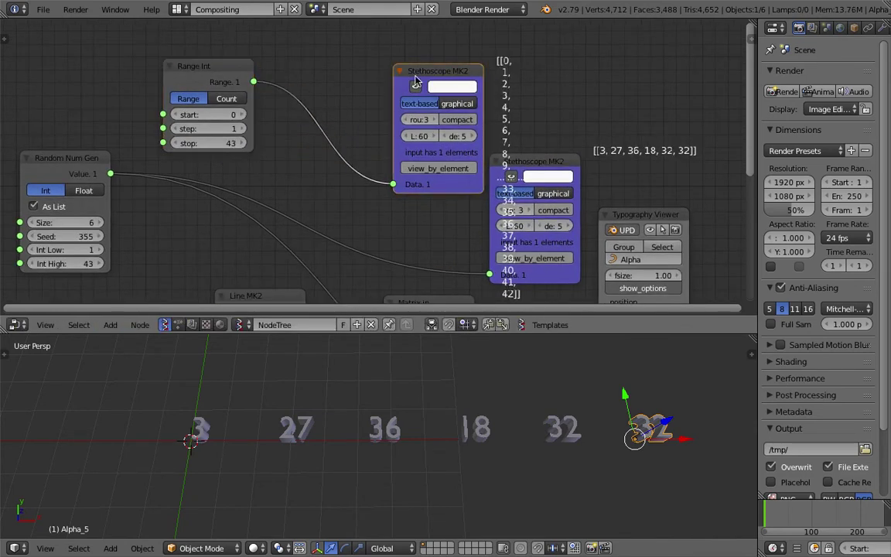
left_click_drag(429, 75, 371, 67)
middle_click_drag(451, 225, 428, 186)
middle_click_drag(316, 136, 325, 151)
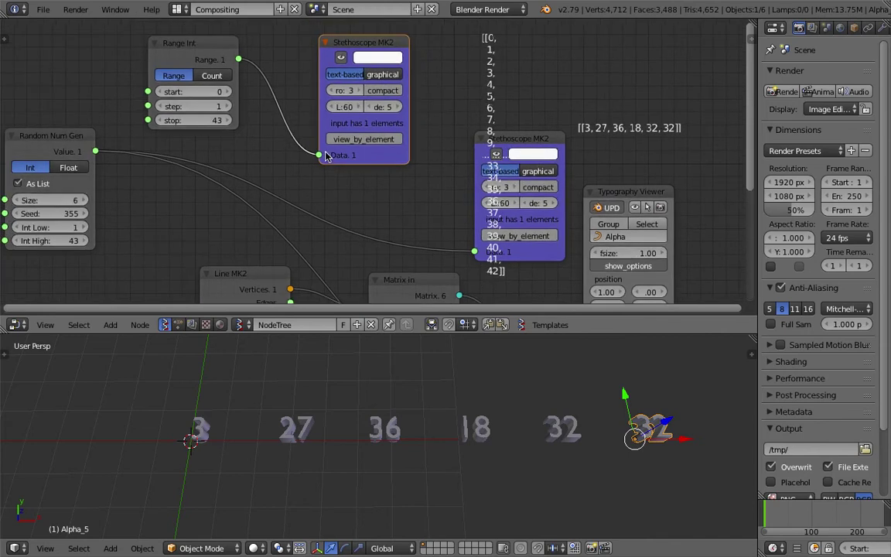
middle_click_drag(376, 125, 391, 135)
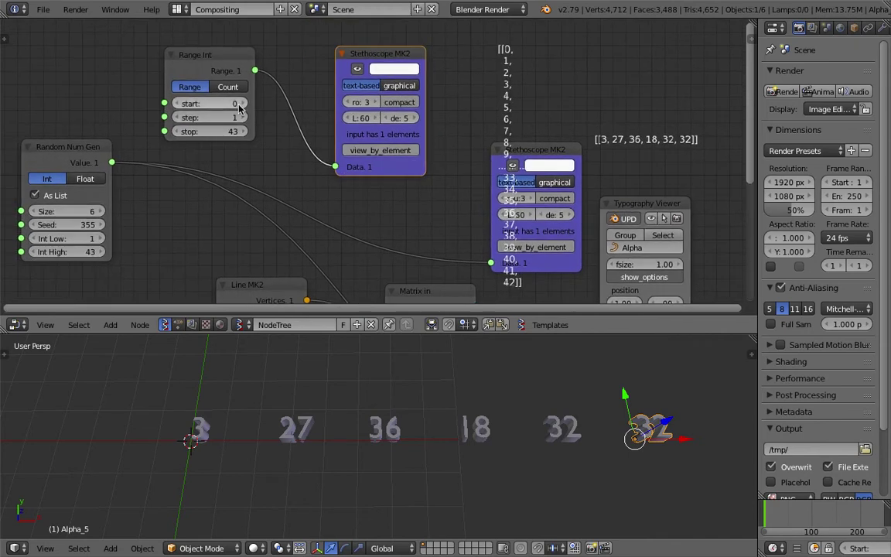
Set the Range Int node's start value to 1 and save over the current file
left_click(239, 105)
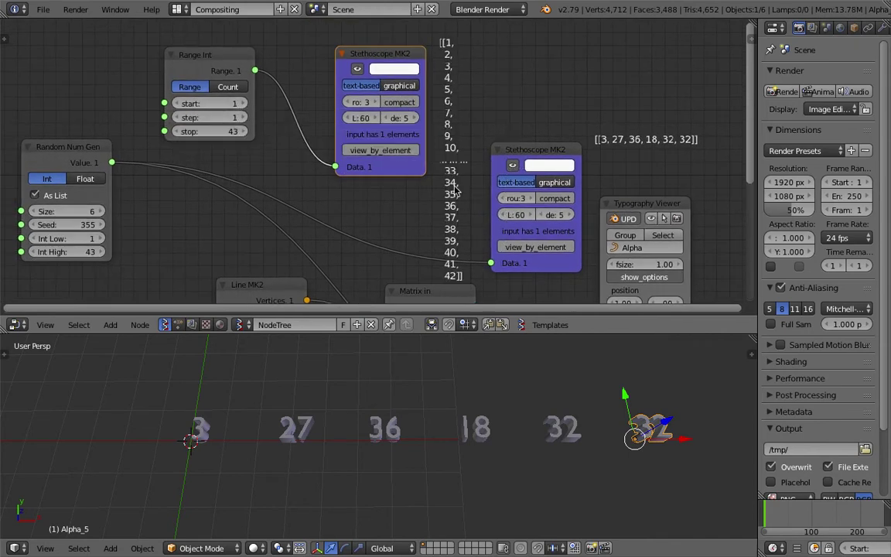
scroll(454, 191, "down", 1)
middle_click_drag(444, 159, 463, 163)
key("ctrl+s")
left_click(464, 162)
Add a List Length node and insert it on the link between Range Int and its Stethoscope
middle_click_drag(506, 56, 474, 85)
key("shift+a")
left_click(480, 83)
type("ste")
key("alt+space")
type("list")
key("Return")
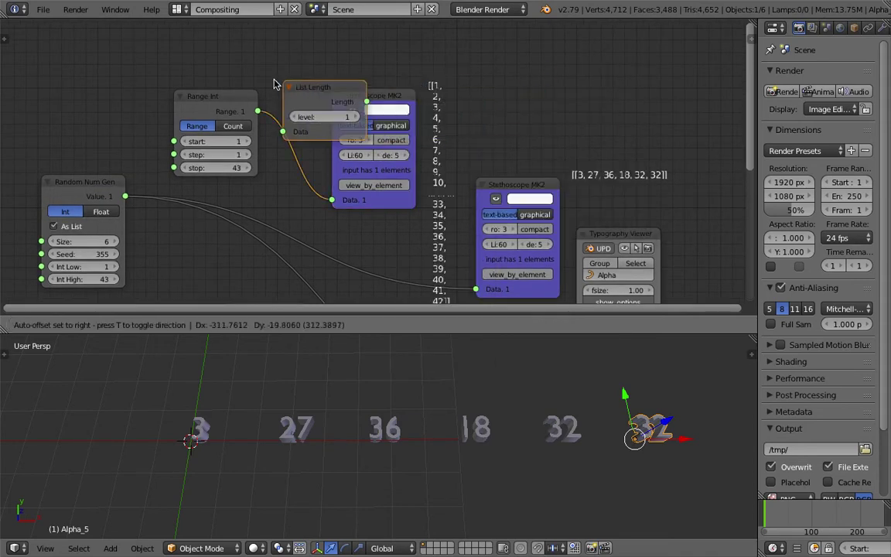
left_click(295, 85)
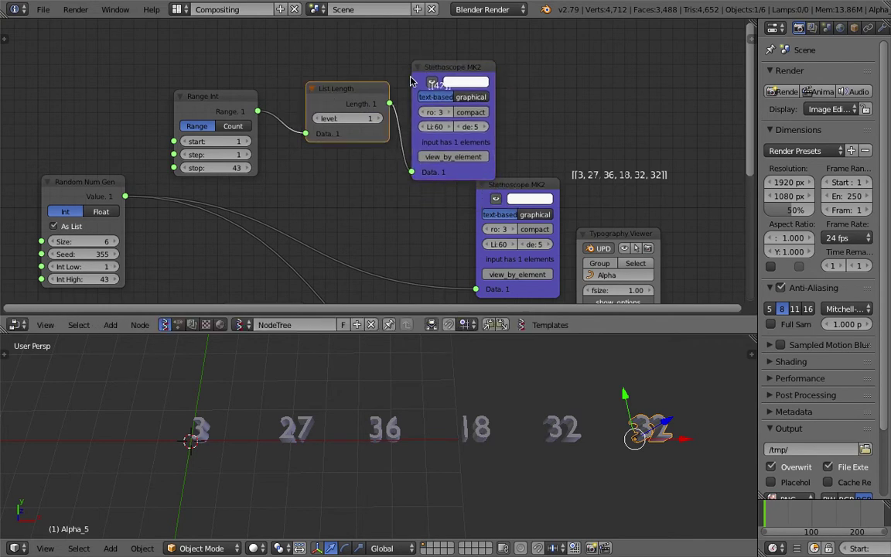
Delete the List Length node and the duplicated Stethoscope MK2 node
key("x")
right_click(418, 79)
key("x")
Rearrange the Range Int and Random Num Gen nodes so Range Int sits just above the generator
left_click_drag(213, 99, 195, 82)
scroll(232, 43, "down", 1)
middle_click_drag(218, 38, 245, 21)
left_click_drag(160, 160, 155, 166)
left_click_drag(247, 82, 184, 82)
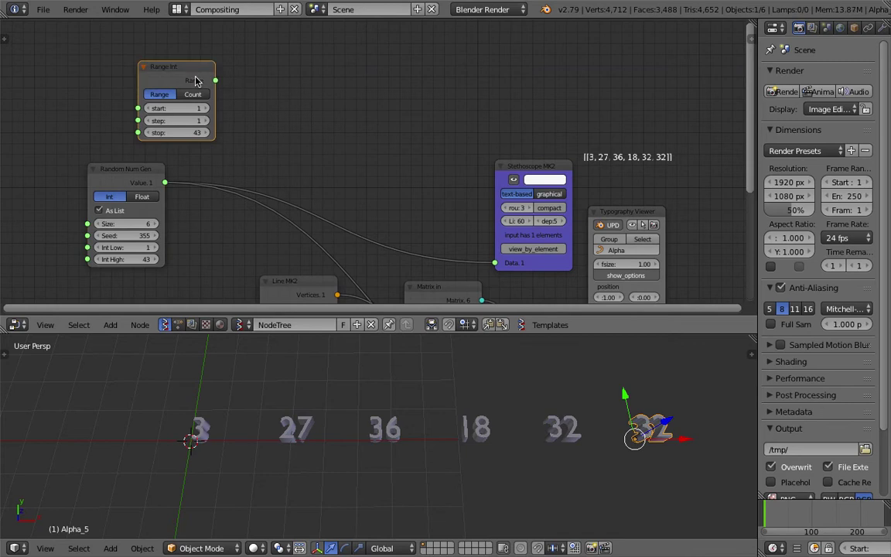
middle_click_drag(458, 151, 452, 120)
middle_click_drag(353, 100, 368, 109)
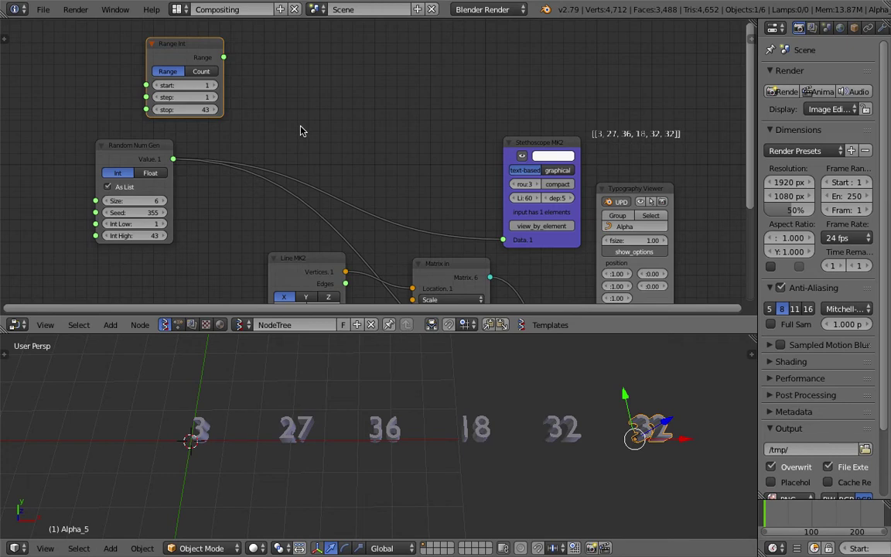
Make room around the number nodes, add a List Item node, and connect the Range Int output to its Data input
left_click_drag(204, 39, 206, 31)
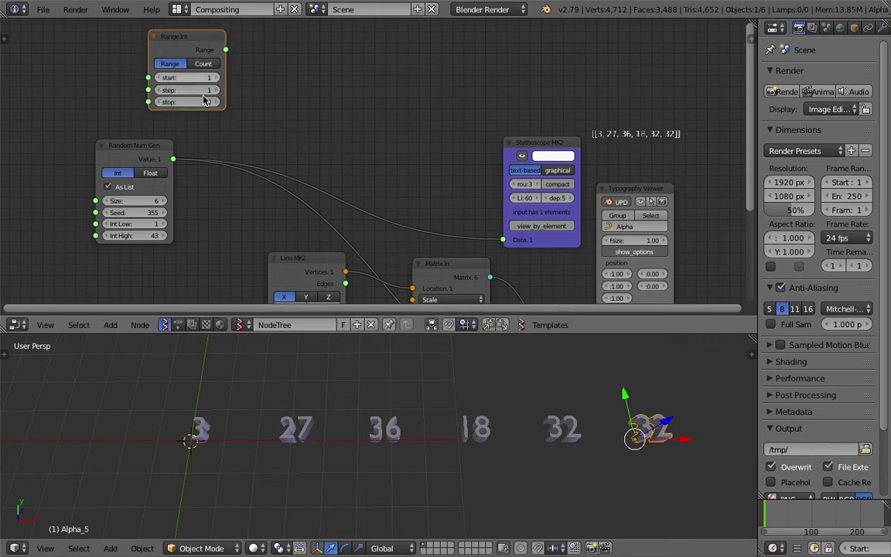
left_click_drag(164, 147, 140, 170)
key("alt+space")
type("list in")
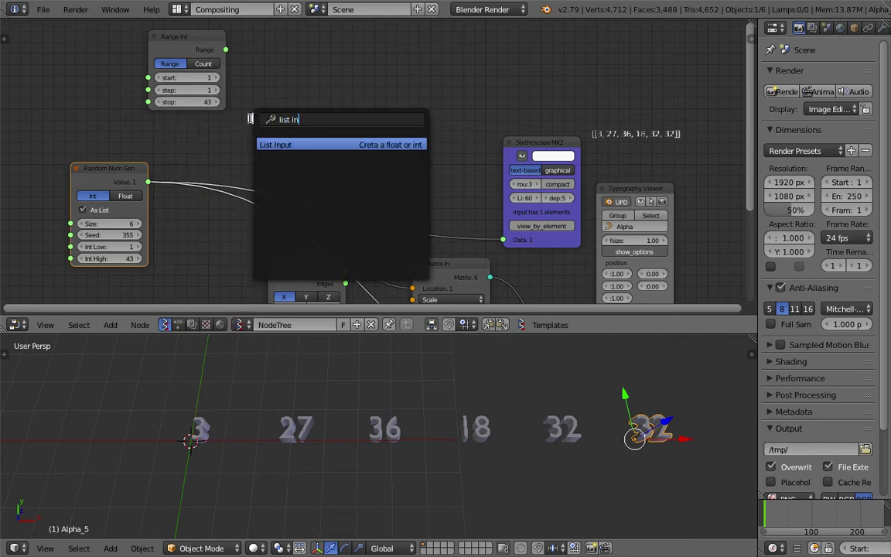
key("BackSpace")
type("t")
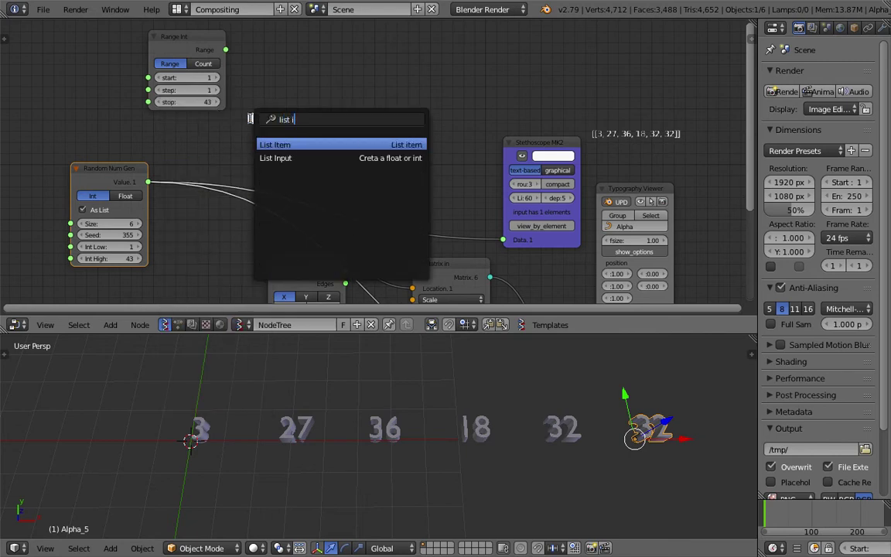
key("Return")
left_click(421, 30)
left_click_drag(225, 49, 323, 98)
Try to add a Stethoscope MK2 node beside the List Item node
key("shift+a")
left_click(423, 81)
type("ste")
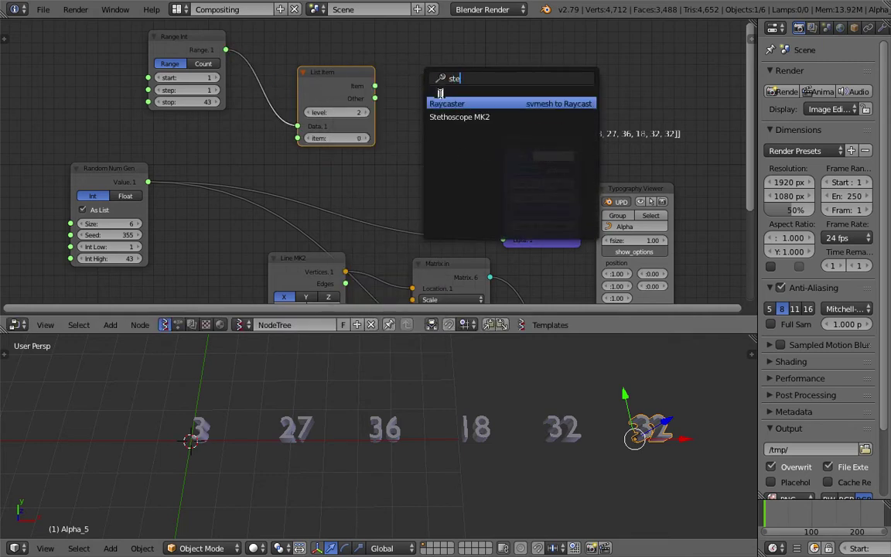
key("Return")
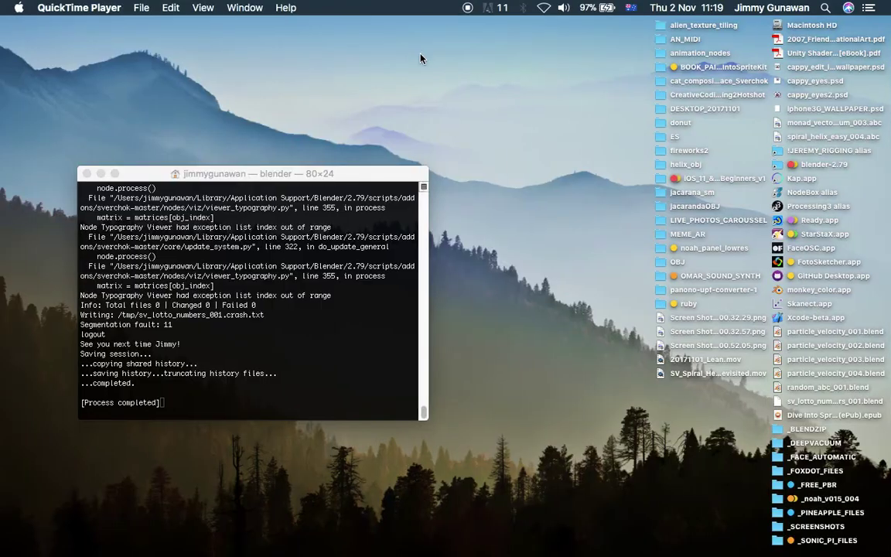
Close the ended Terminal session and relaunch Blender from the blender executable inside blender.app in the blender-2.79 folder
left_click(86, 174)
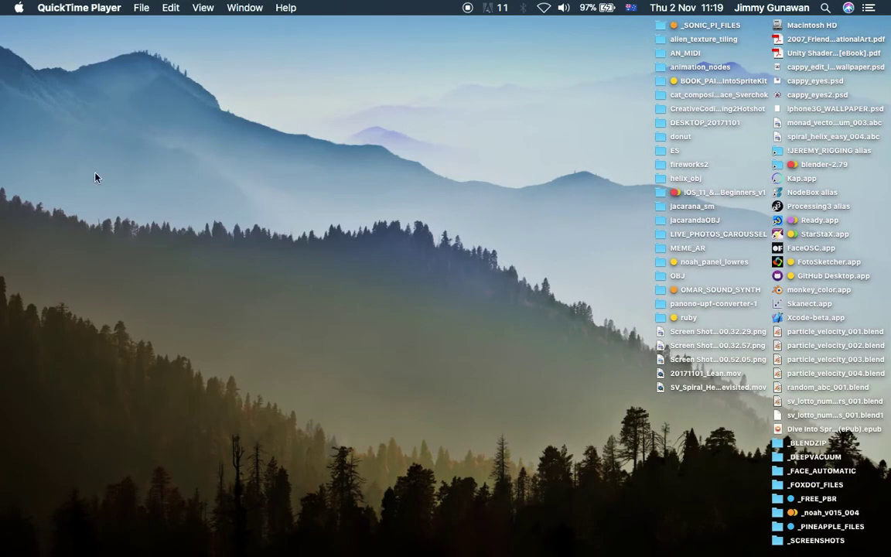
left_click(832, 167)
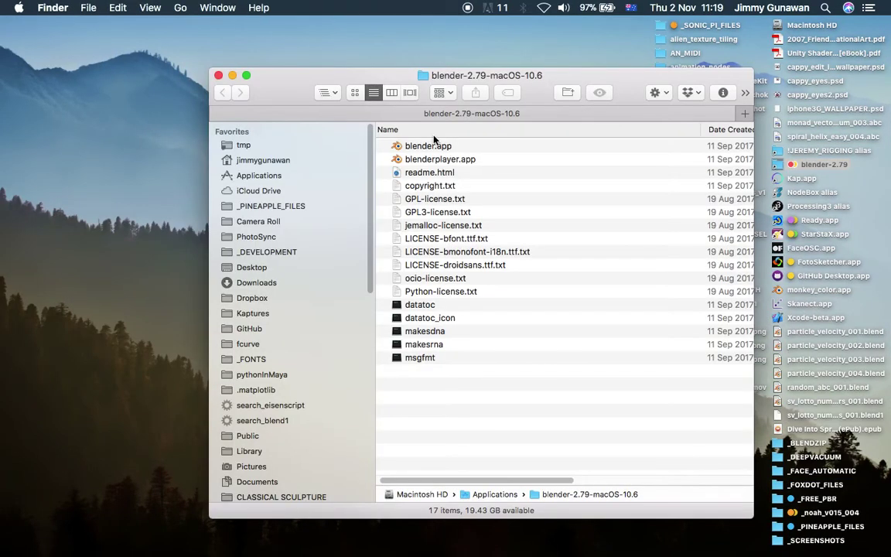
right_click(416, 147)
left_click(427, 164)
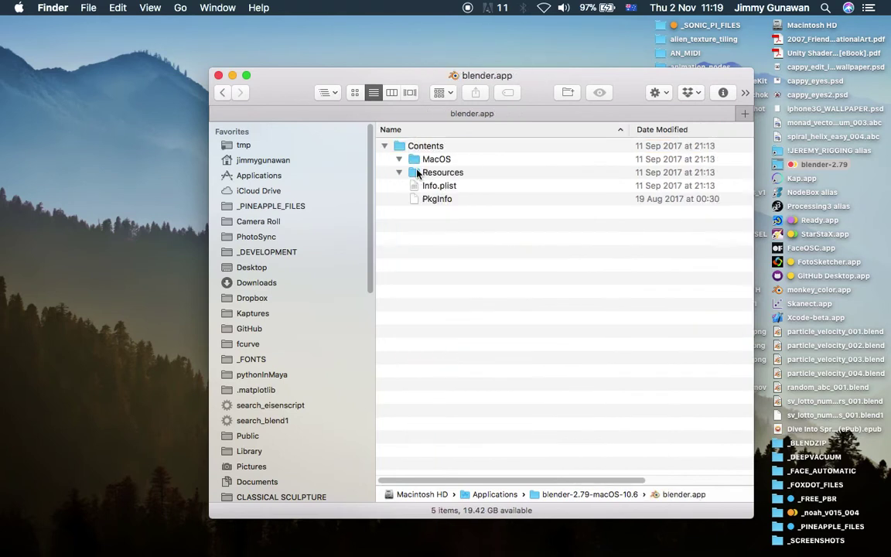
double_click(451, 173)
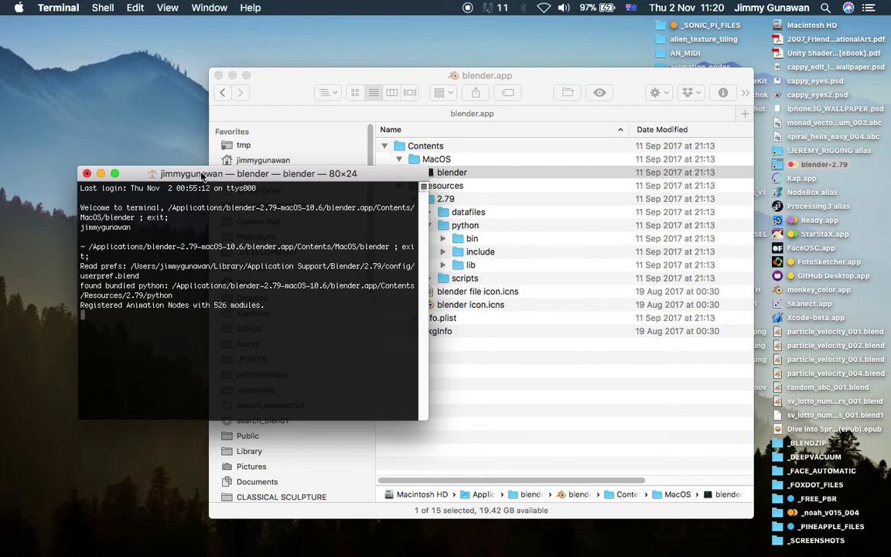
left_click_drag(203, 175, 194, 164)
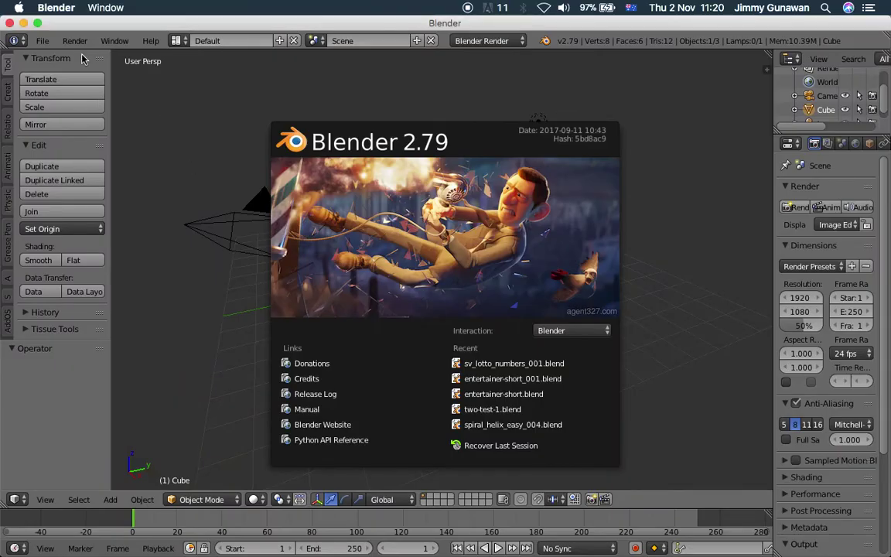
Dismiss the splash screen, reopen the recent file sv_lotto_numbers_001.blend, and select the Random Num Gen node
left_click(82, 60)
left_click(43, 41)
mouse_move(83, 82)
left_click(186, 80)
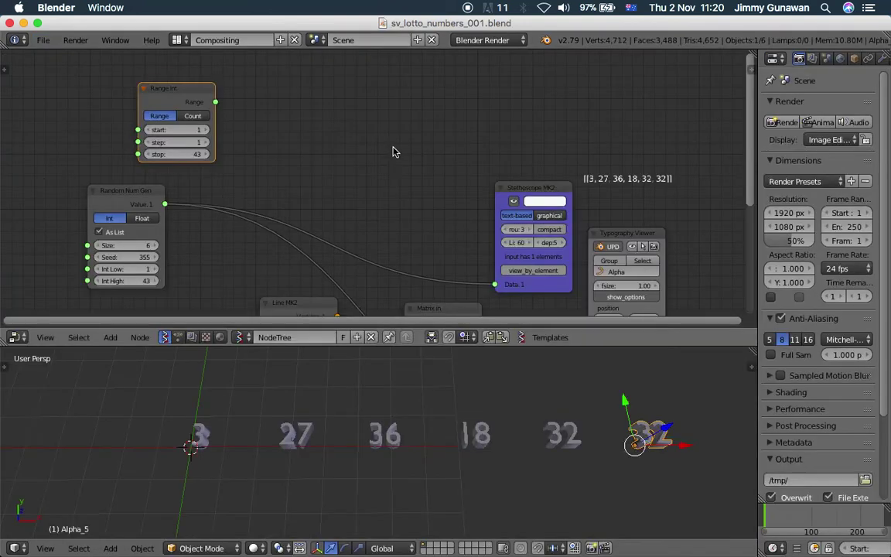
left_click(150, 189)
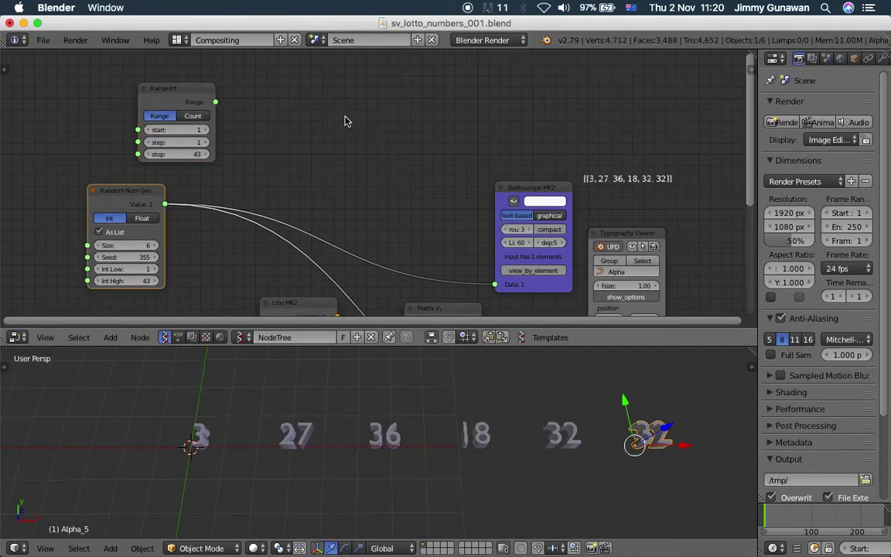
Add a List Item node, connect the Range Int output to its Data input, and save the file
key("shift+a")
left_click(314, 137)
type("list i")
key("Down")
key("Up")
key("Return")
left_click(326, 115)
left_click_drag(215, 102, 295, 153)
key("ctrl+s")
key("Return")
Duplicate the Random Num Gen node below Range Int and connect the copy's Value output to List Item's item input
left_click_drag(116, 200, 105, 272)
key("shift+d")
left_click(92, 142)
left_click_drag(183, 95, 197, 72)
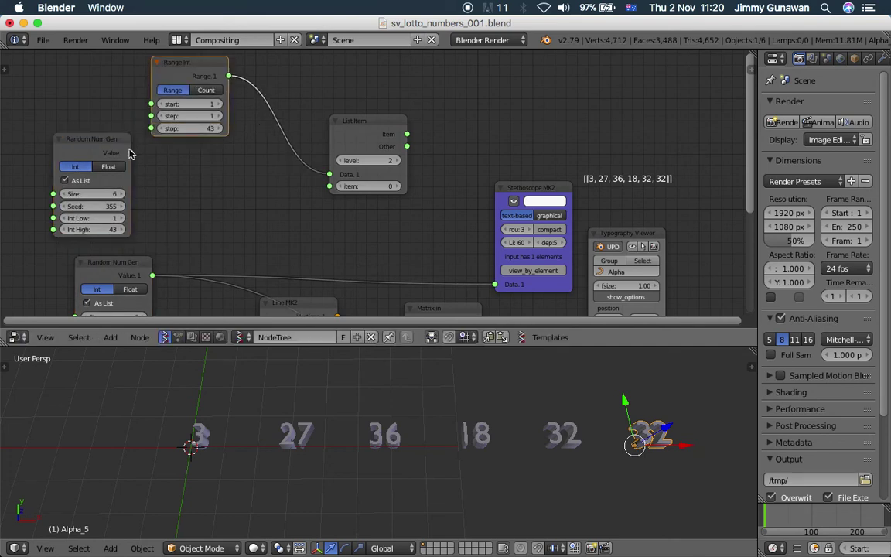
left_click_drag(132, 153, 329, 186)
left_click_drag(371, 134, 286, 105)
Duplicate the Stethoscope MK2 node and connect List Item's Item output to the copy's Data input
left_click(533, 188)
key("shift+d")
left_click(459, 98)
left_click_drag(357, 120, 424, 199)
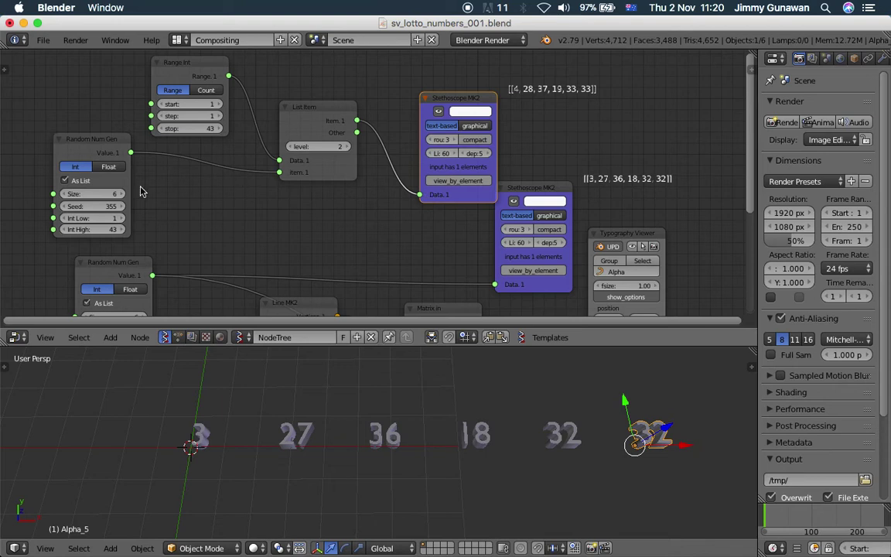
Insert a List Shuffle node between Range Int and List Item, save the file, and set the shuffle level to 1
left_click_drag(115, 152, 200, 166)
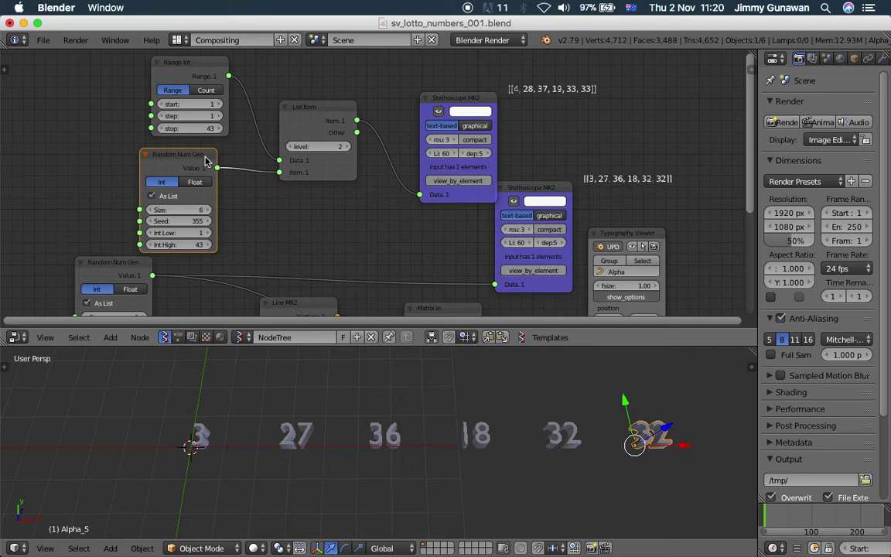
left_click_drag(197, 160, 153, 161)
left_click_drag(184, 62, 127, 61)
left_click_drag(145, 140, 147, 147)
key("alt+space")
scroll(203, 91, "down", 5)
type("shuf")
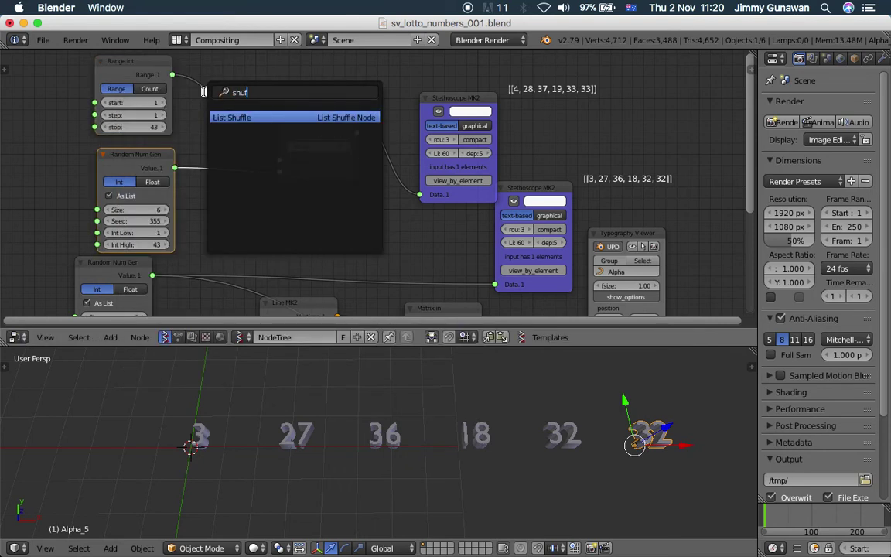
key("Return")
left_click(201, 76)
key("ctrl+s")
left_click(201, 76)
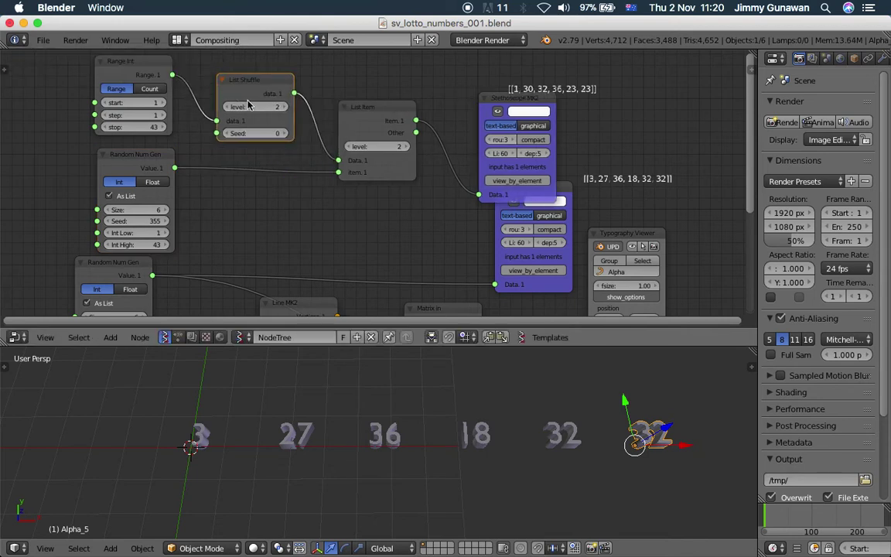
left_click(229, 107)
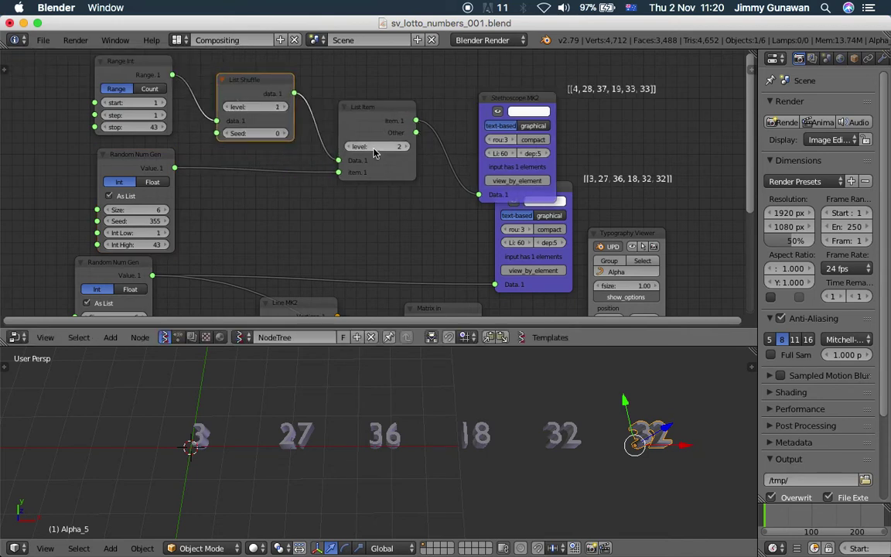
Replace the upper Random Num Gen copy with a new Range Int node connected to List Item's item input
left_click(149, 154)
key("x")
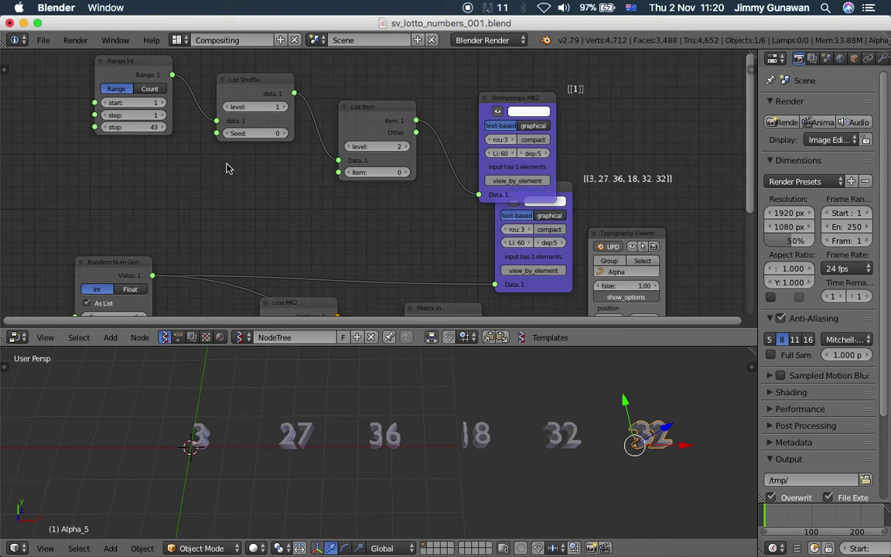
key("alt+space")
type("range")
key("Return")
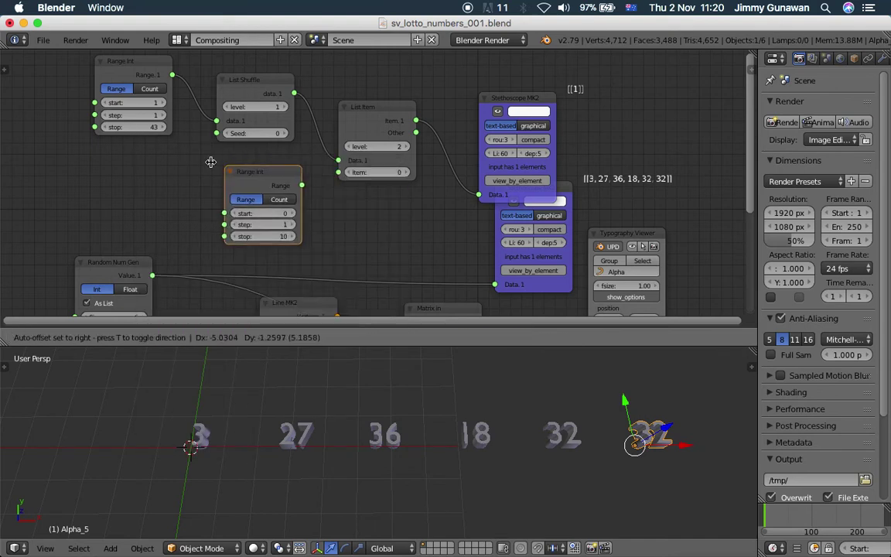
left_click(211, 166)
key("ctrl+s")
left_click(191, 153)
left_click_drag(288, 181, 340, 173)
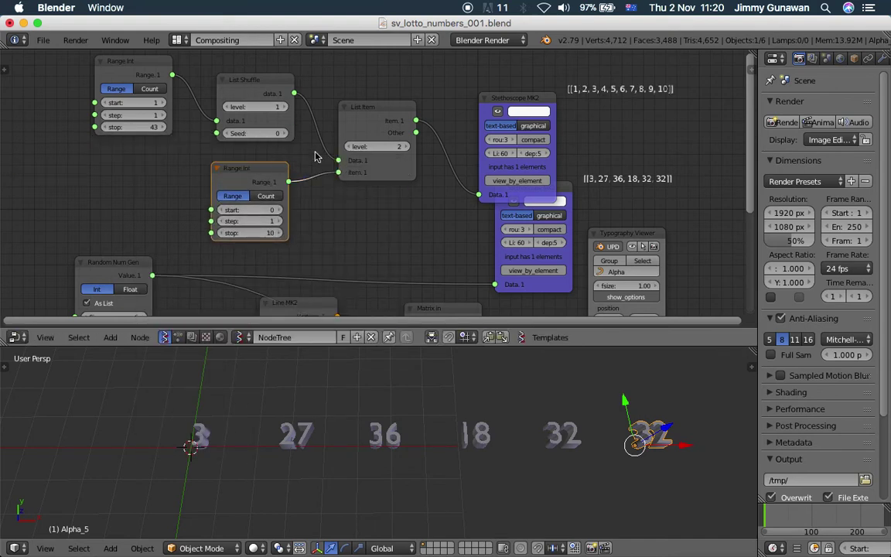
Switch the new Range Int node to Count mode with a count of 6, and save the file
left_click(265, 195)
left_click(257, 232)
type("6")
key("Return")
middle_click_drag(388, 199, 368, 213)
key("ctrl+s")
left_click(372, 212)
Reposition the upper Stethoscope and first Range Int nodes, and set List Shuffle's seed to 36 and level to 2
left_click_drag(476, 110, 443, 84)
left_click_drag(240, 146, 295, 146)
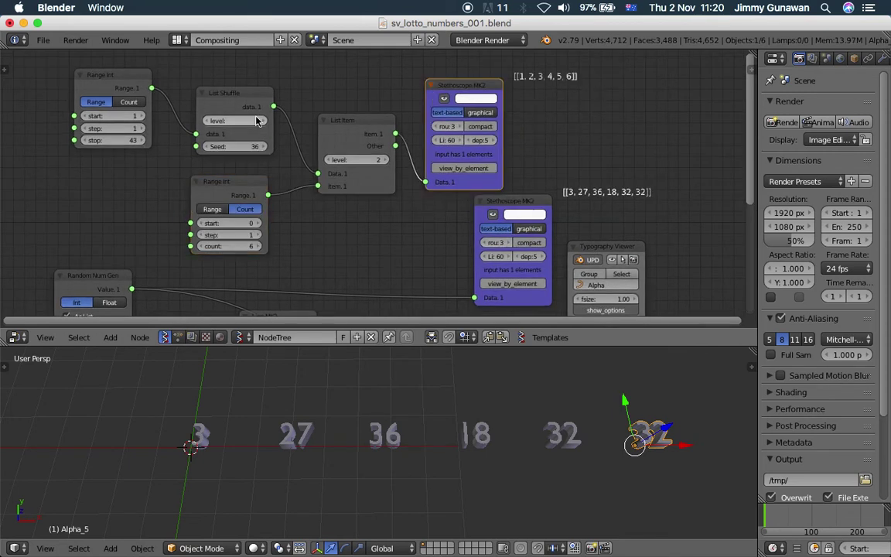
middle_click_drag(229, 113, 246, 130)
scroll(159, 117, "up", 1)
middle_click_drag(119, 94, 155, 108)
left_click_drag(133, 96, 90, 80)
left_click(297, 147)
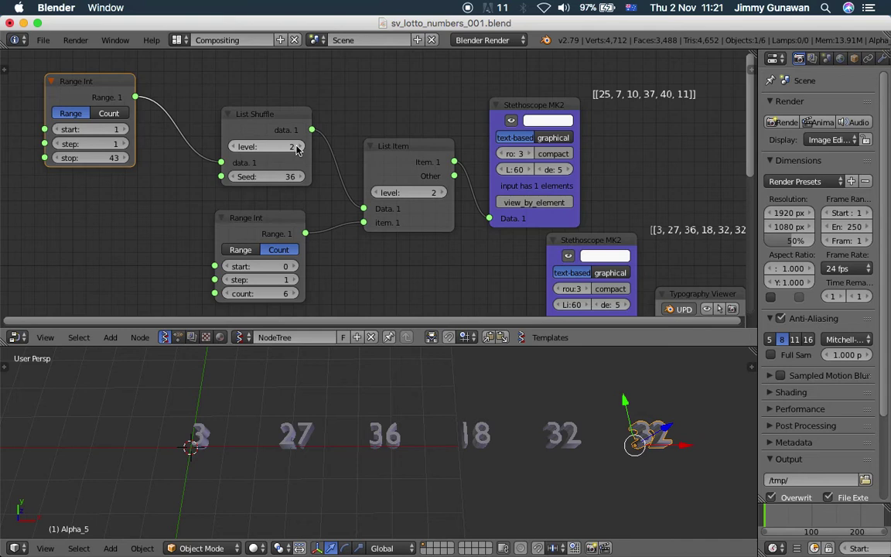
Connect a temporary copy of the Stethoscope MK2 to List Shuffle's output, inspect the shuffled list, and delete the copy
left_click(261, 113)
middle_click_drag(261, 114, 269, 160)
left_click(540, 161)
key("shift+d")
left_click(307, 347)
left_click_drag(269, 164, 212, 168)
left_click_drag(263, 181, 282, 160)
middle_click_drag(286, 175, 283, 190)
left_click_drag(336, 181, 343, 179)
middle_click_drag(343, 179, 332, 207)
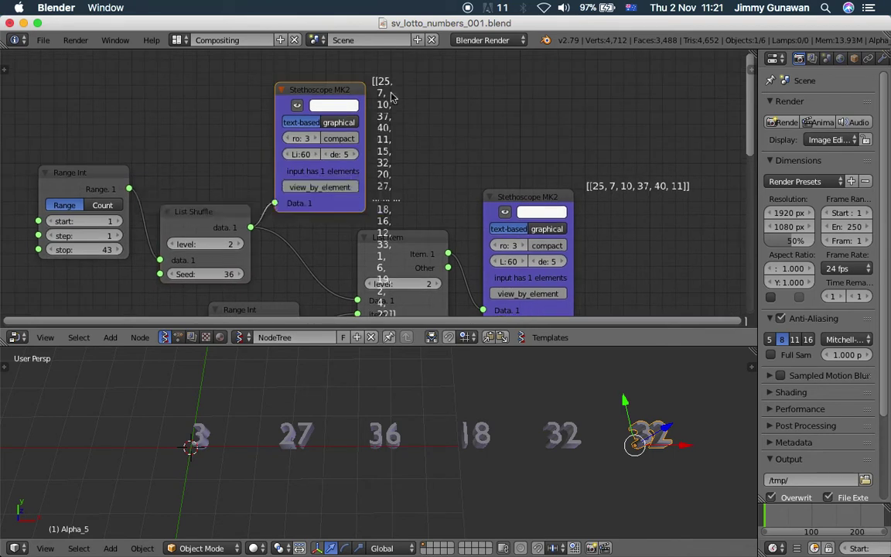
scroll(377, 180, "down", 1)
middle_click_drag(378, 177, 374, 164)
key("x")
Set List Shuffle's seed to 281, reposition the List Item node, and save the file
middle_click_drag(268, 177, 293, 139)
left_click_drag(269, 147, 274, 133)
left_click_drag(251, 196, 340, 196)
middle_click_drag(409, 211, 358, 164)
left_click_drag(370, 148, 356, 136)
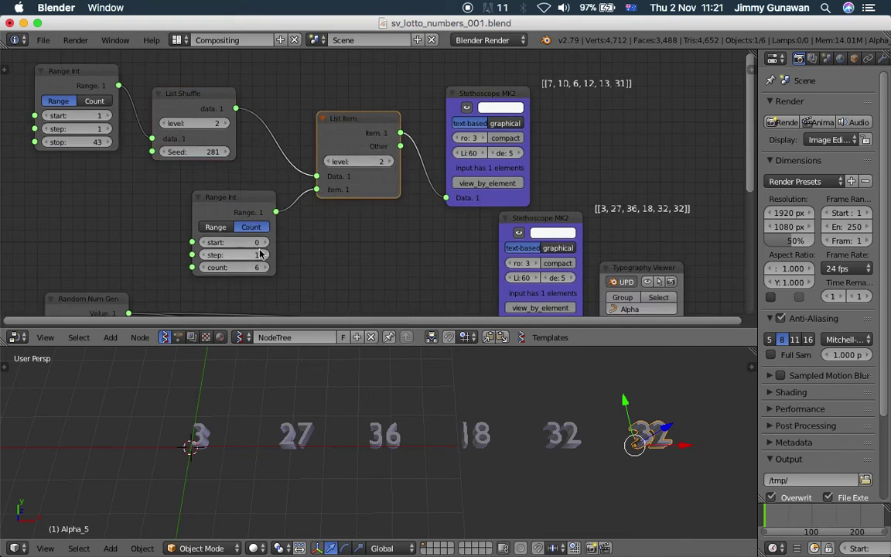
scroll(370, 214, "up", 1)
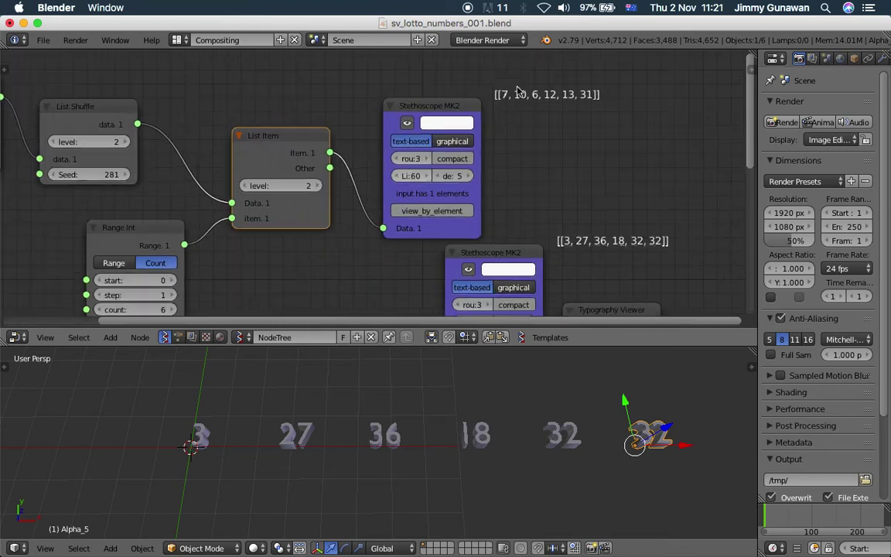
scroll(543, 119, "down", 1)
key("ctrl+s")
left_click(563, 101)
scroll(534, 132, "left", 2)
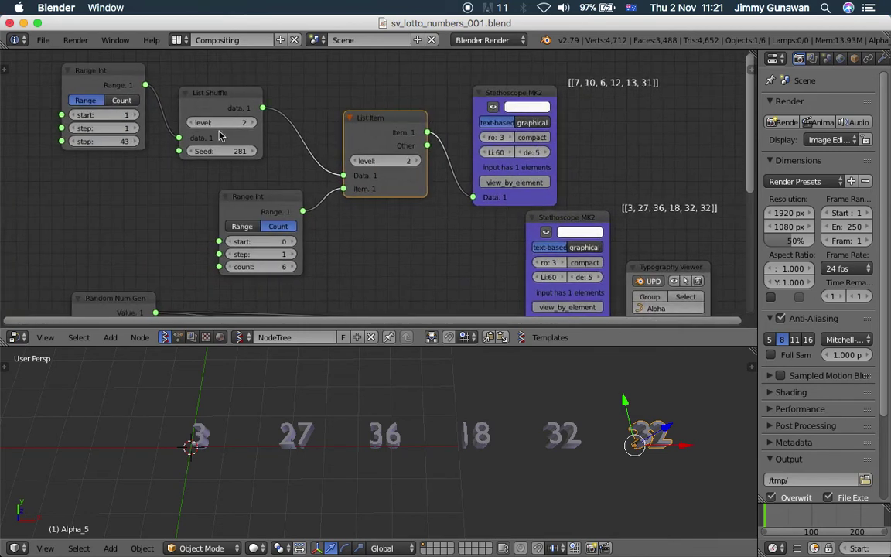
Set List Shuffle's seed to 471, spread the shuffle nodes apart from the random number chain, and save the file
left_click_drag(220, 151, 404, 180)
scroll(553, 173, "down", 1)
left_click_drag(552, 165, 499, 177)
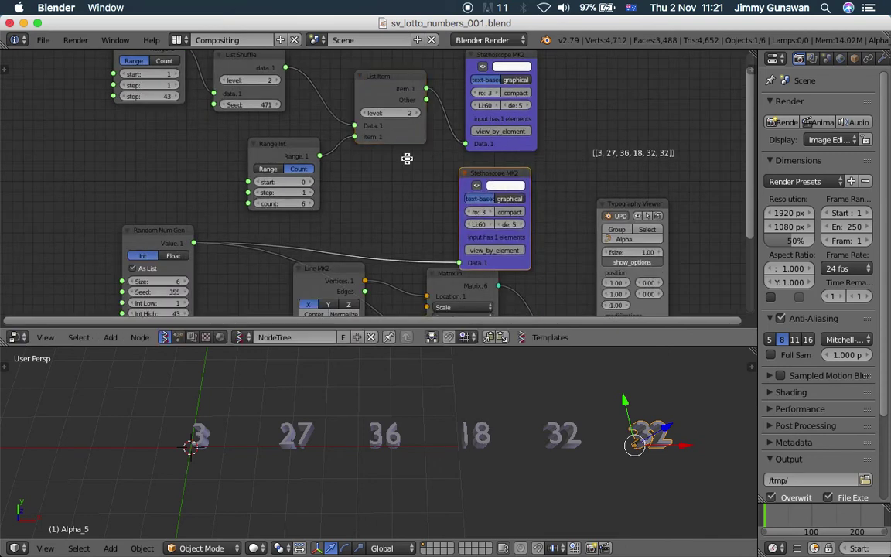
middle_click_drag(407, 159, 424, 247)
left_click_drag(277, 157, 285, 112)
left_click_drag(408, 179, 404, 89)
left_click_drag(305, 232, 293, 175)
left_click_drag(170, 122, 167, 99)
scroll(656, 216, "down", 3)
middle_click_drag(656, 216, 629, 129)
key("ctrl+s")
left_click(458, 209)
Tidy the positions of the nodes and both Stethoscopes so the two chains stand apart, and save the file
middle_click_drag(459, 209, 473, 165)
left_click_drag(477, 116, 424, 105)
left_click_drag(445, 198, 422, 234)
middle_click_drag(431, 148, 408, 231)
middle_click_drag(376, 175, 373, 265)
scroll(398, 203, "up", 3)
left_click_drag(443, 192, 435, 144)
scroll(379, 169, "up", 3)
middle_click_drag(304, 181, 374, 170)
key("ctrl+s")
left_click(386, 170)
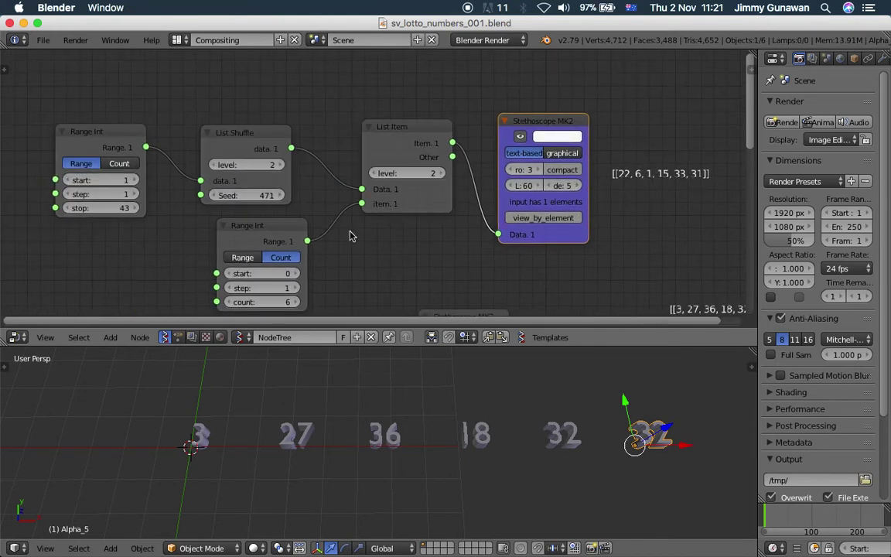
Enable the fake user for the node tree and rename it LOTTO
left_click(340, 340)
left_click(291, 334)
type("LOTTO")
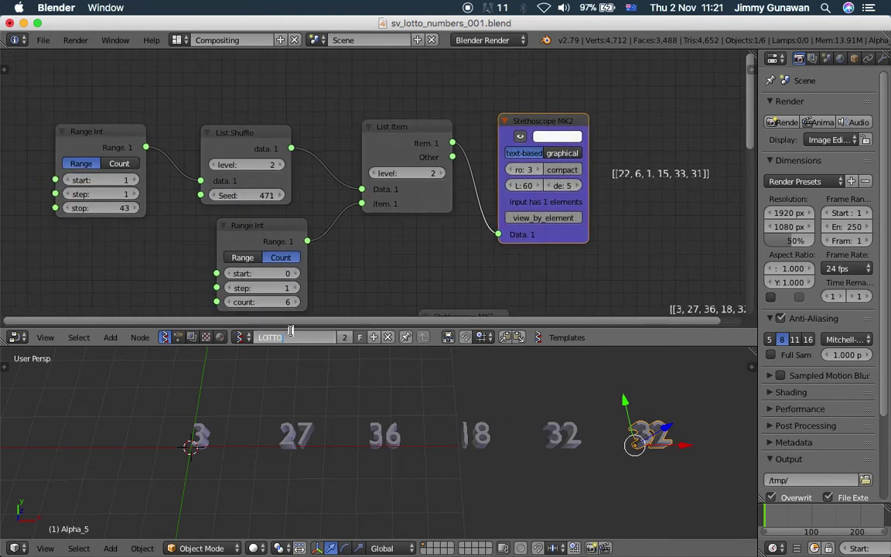
key("Return")
Try List Shuffle seed 682, and set the seed to 880
key("Home")
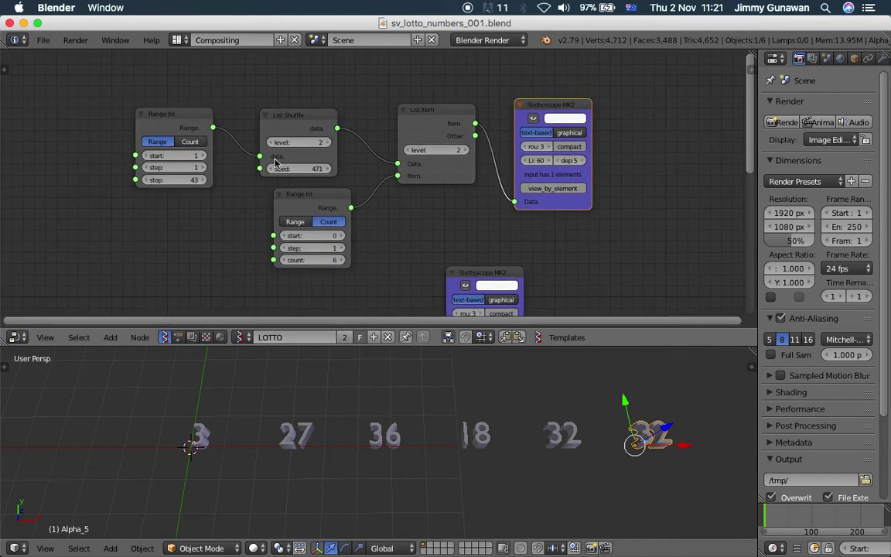
left_click_drag(298, 169, 421, 170)
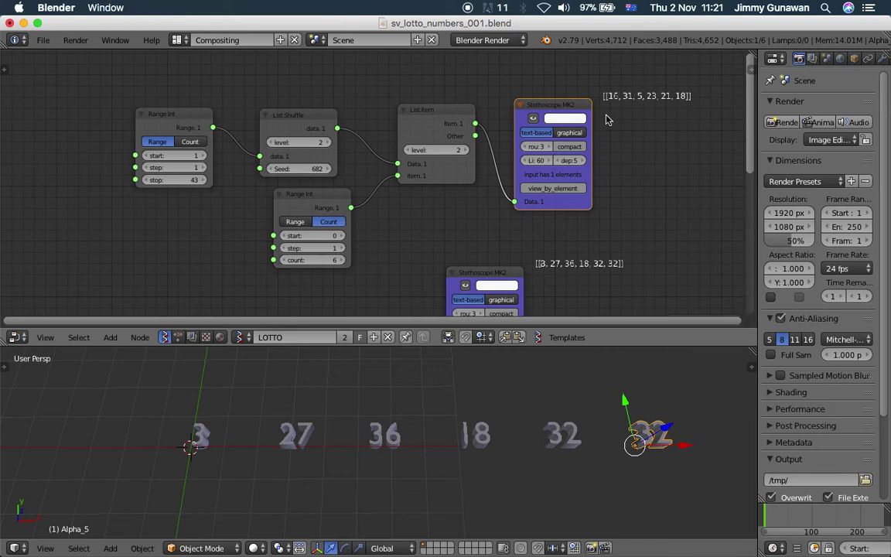
left_click_drag(328, 169, 387, 170)
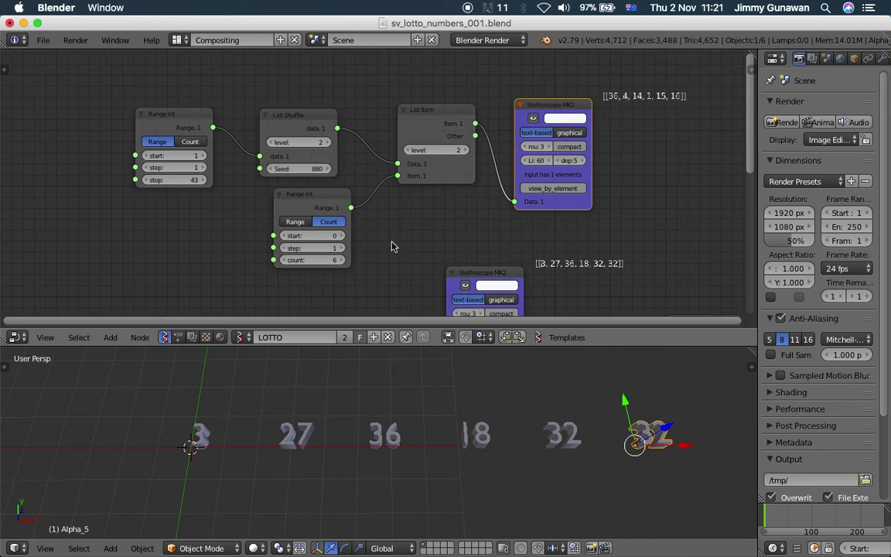
Enlarge the 3D viewport and sketch a Grease Pencil circle with an inner curved arrow and short tick marks beside the numbers
left_click_drag(490, 346, 489, 278)
scroll(459, 362, "down", 3)
middle_click_drag(460, 358, 298, 348, "shift")
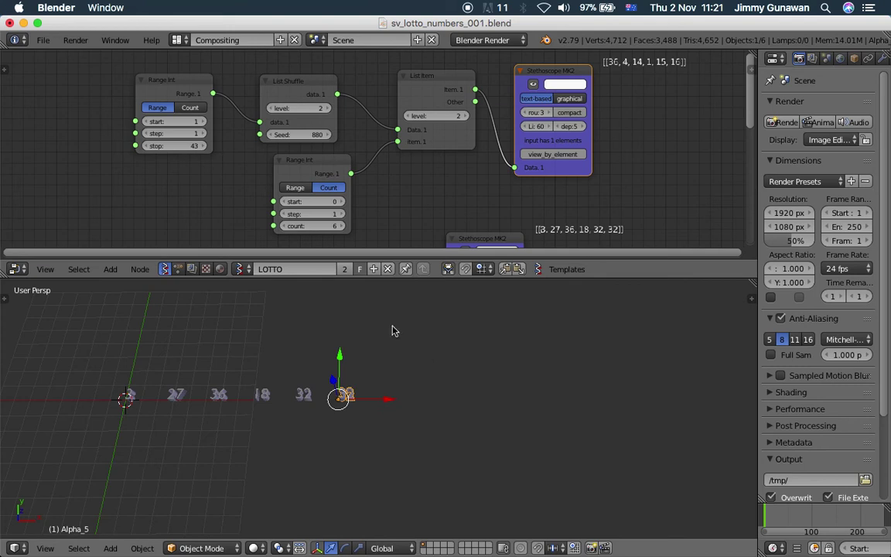
middle_click_drag(392, 331, 487, 354)
mouse_move(495, 341)
left_mouse_down()
mouse_move(452, 381)
mouse_move(596, 449)
mouse_move(491, 342)
left_mouse_up()
left_click_drag(515, 387, 547, 442)
middle_click_drag(582, 362, 536, 368, "shift")
left_click_drag(541, 390, 575, 391)
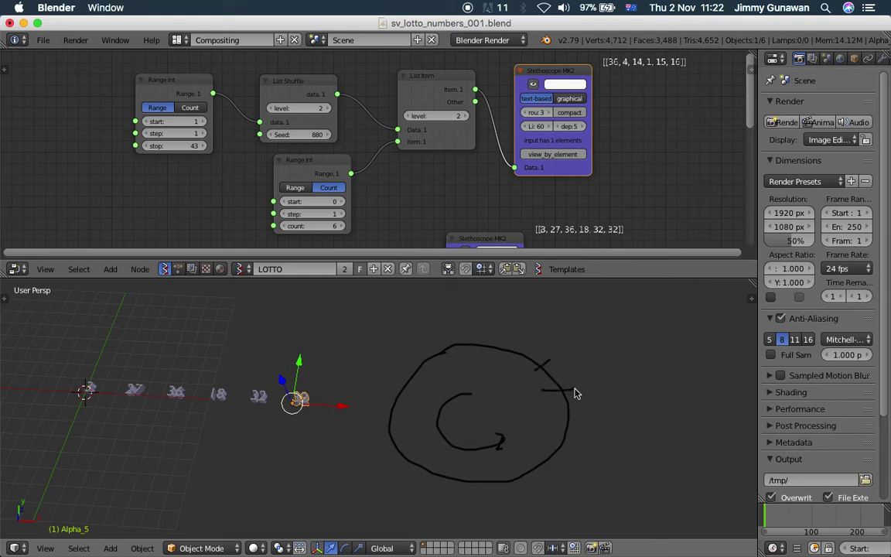
left_click_drag(464, 471, 440, 494)
left_click_drag(428, 454, 361, 461)
left_click_drag(380, 436, 361, 437)
mouse_move(491, 312)
left_mouse_down()
mouse_move(565, 378)
mouse_move(503, 328)
left_mouse_up()
Sketch a smaller Grease Pencil spiral with tick marks and an outward arrow beside the circle
middle_click_drag(587, 383, 371, 403, "shift")
mouse_move(462, 421)
left_mouse_down()
mouse_move(554, 401)
mouse_move(504, 389)
left_mouse_up()
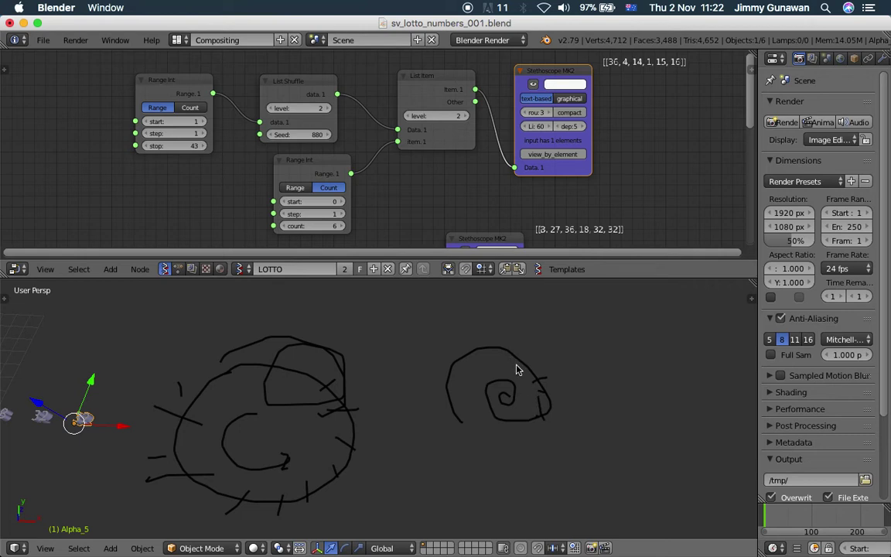
scroll(508, 359, "up", 1)
mouse_move(565, 387)
middle_mouse_down("shift")
mouse_move(566, 378)
mouse_move(346, 361)
mouse_move(466, 313)
mouse_move(409, 352)
middle_mouse_up("shift")
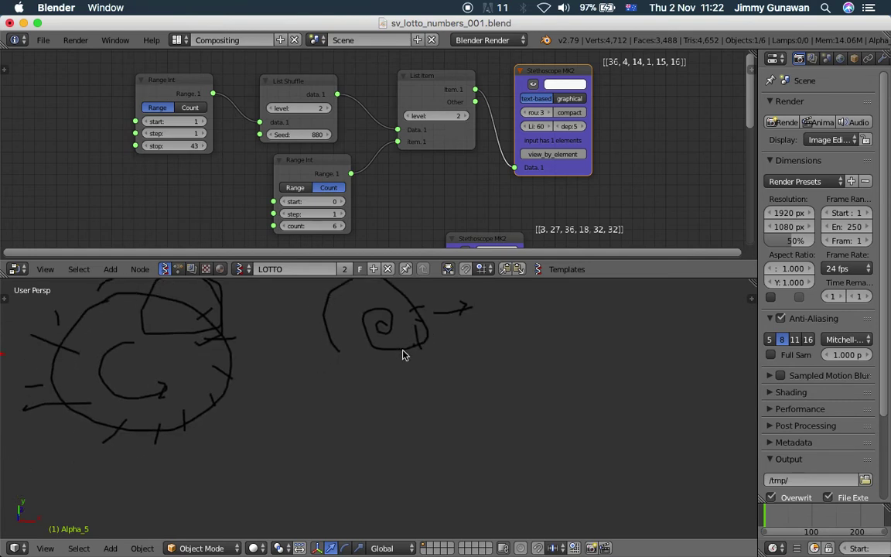
Return the 3D view to the text numbers, save the file, and box-select the LOTTO shuffle chain nodes
middle_click_drag(295, 343, 558, 376, "shift")
middle_click_drag(402, 356, 604, 375)
scroll(574, 383, "up", 3)
key("ctrl+s")
left_click(574, 384)
scroll(376, 168, "down", 3)
key("a")
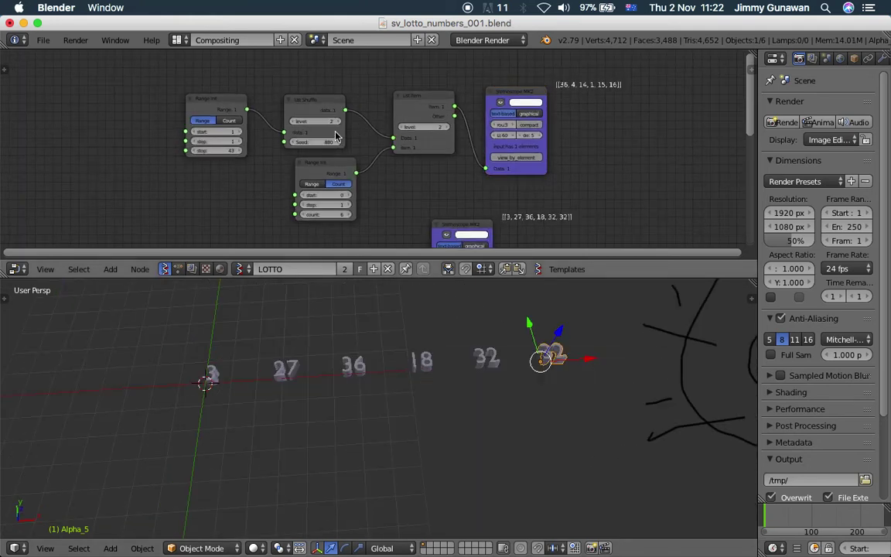
key("b")
left_click_drag(187, 84, 534, 180)
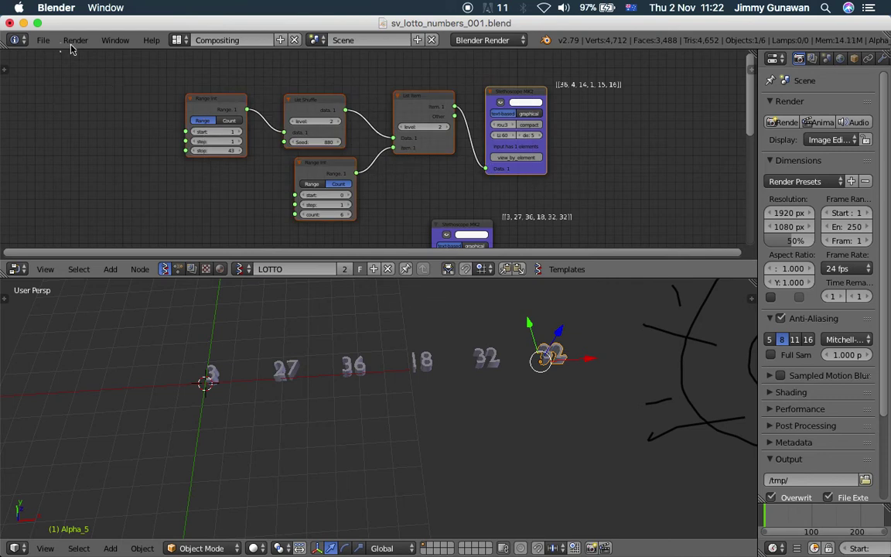
Open the recent file particle_velocity_006.blend and enlarge its 3D viewport
left_click(45, 40)
mouse_move(76, 88)
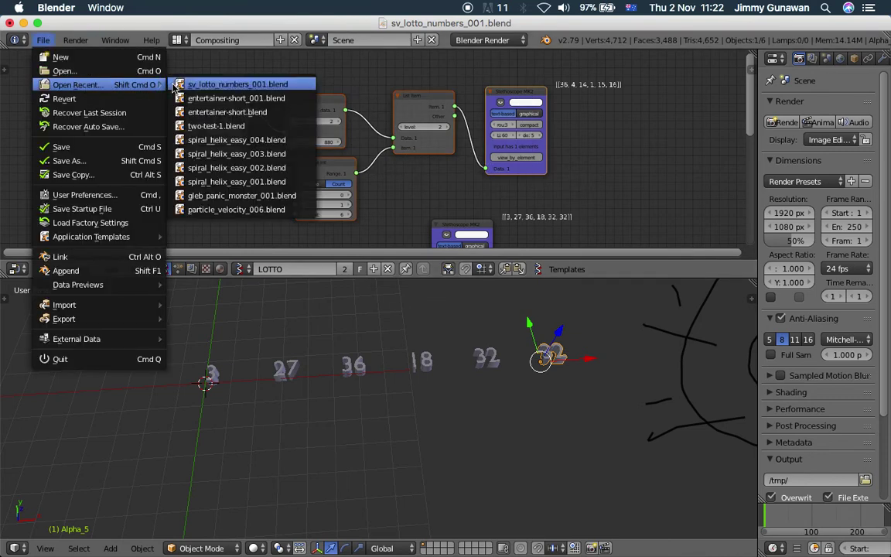
left_click(269, 209)
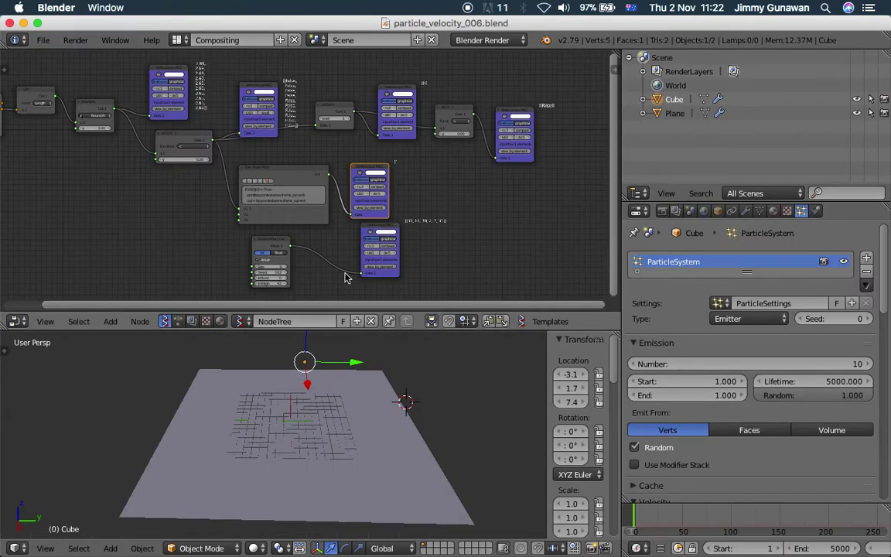
middle_click_drag(326, 233, 411, 241)
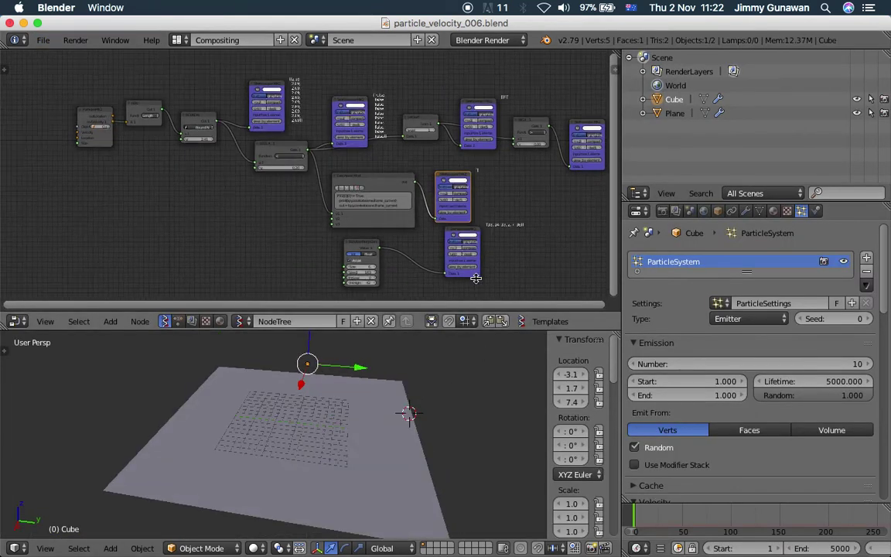
left_click_drag(522, 331, 523, 278)
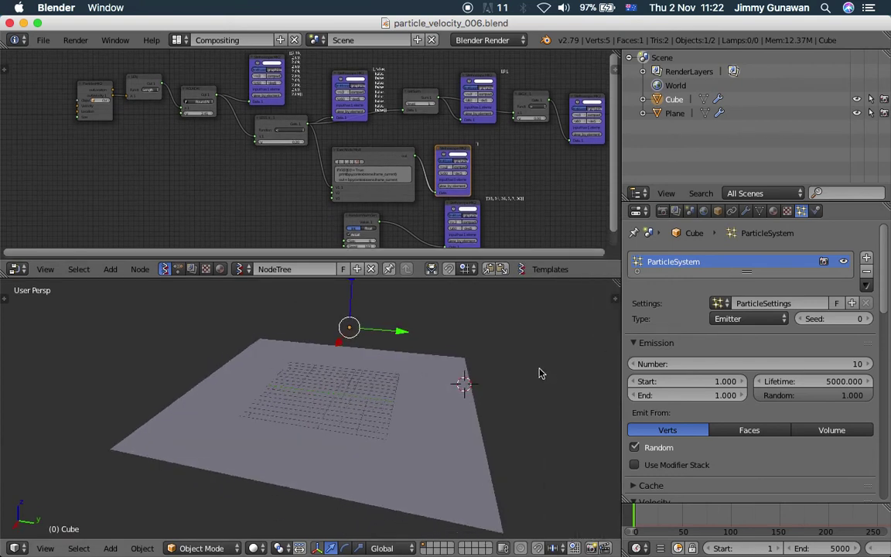
Play the cube particle animation, stop it, and examine the particle velocity nodes and their Stethoscope outputs
key("alt+a")
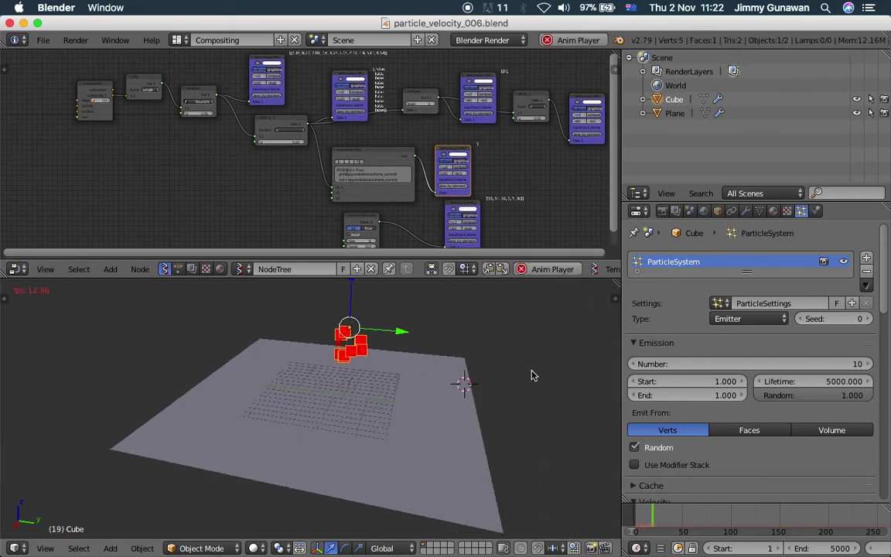
middle_click_drag(532, 372, 433, 372)
scroll(363, 365, "up", 3)
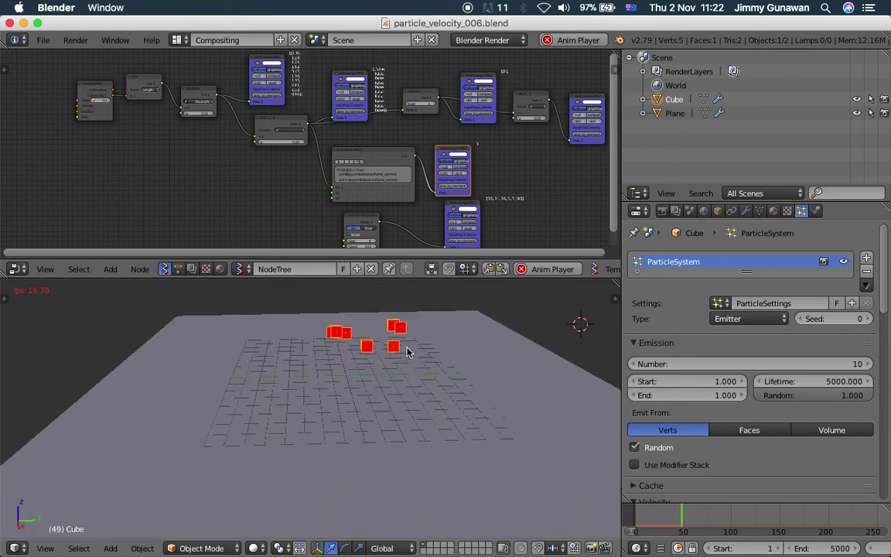
mouse_move(314, 140)
middle_mouse_down()
mouse_move(272, 192)
mouse_move(249, 197)
middle_mouse_up()
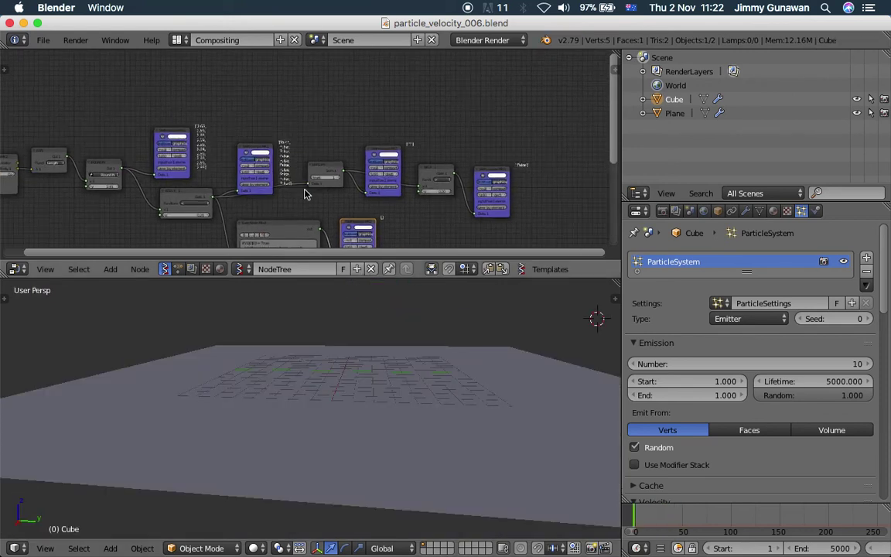
scroll(306, 195, "up", 3)
middle_click_drag(380, 181, 356, 180)
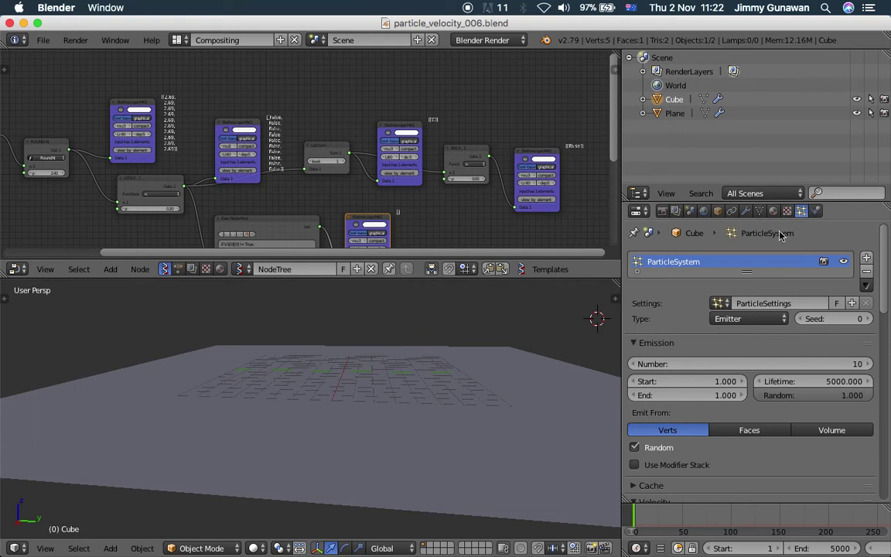
Set the number of particles emitted by the cube's particle system to 1
left_click(766, 365)
type("1")
key("Return")
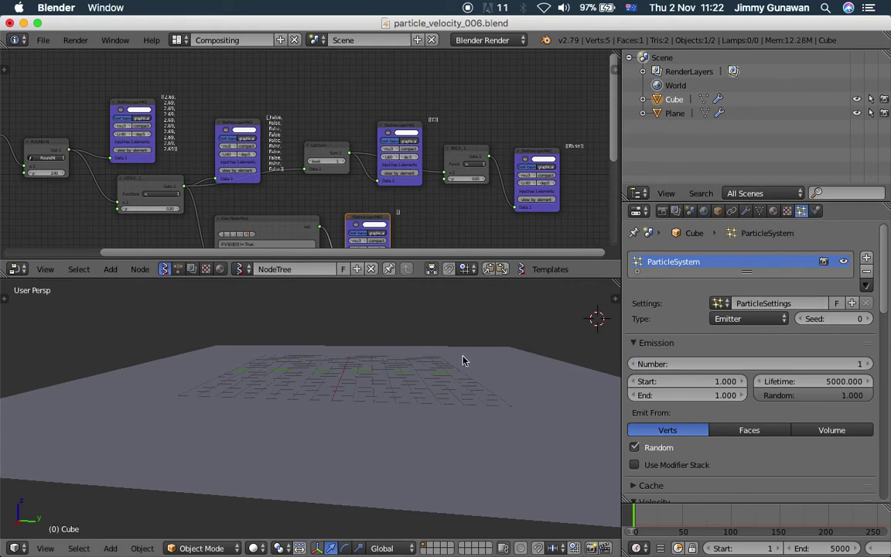
middle_click_drag(463, 359, 441, 379)
scroll(441, 379, "down", 4)
scroll(442, 379, "up", 4)
Save the file as particle_velocity_007.blend in the Dropbox folder
left_click(42, 40)
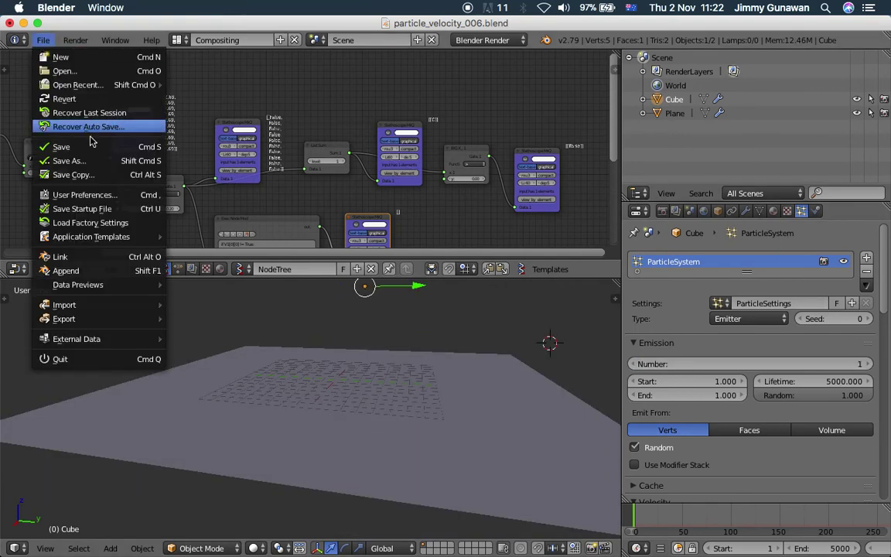
left_click(82, 146)
key("KP_Add")
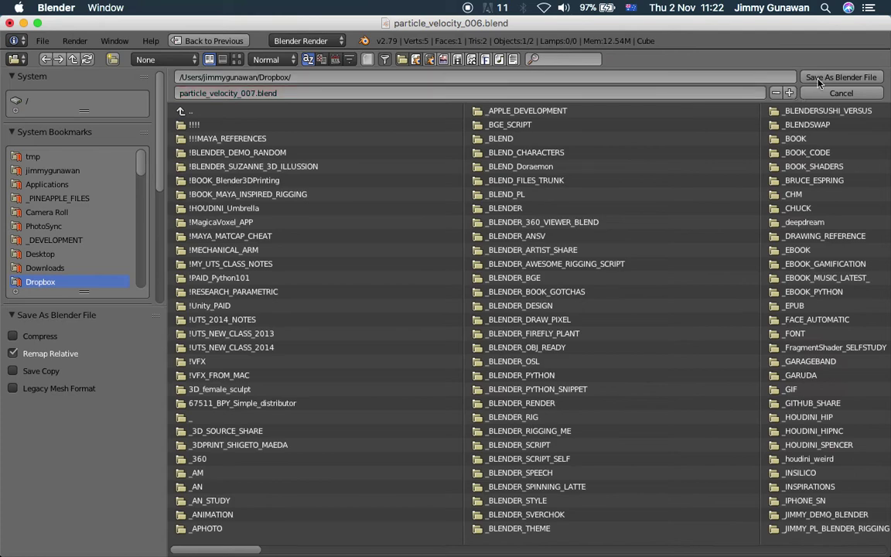
key("Return")
Paste the copied lotto shuffle nodes into the node tree and place them in the empty space above the velocity nodes
middle_click_drag(263, 95, 286, 128)
key("ctrl+v")
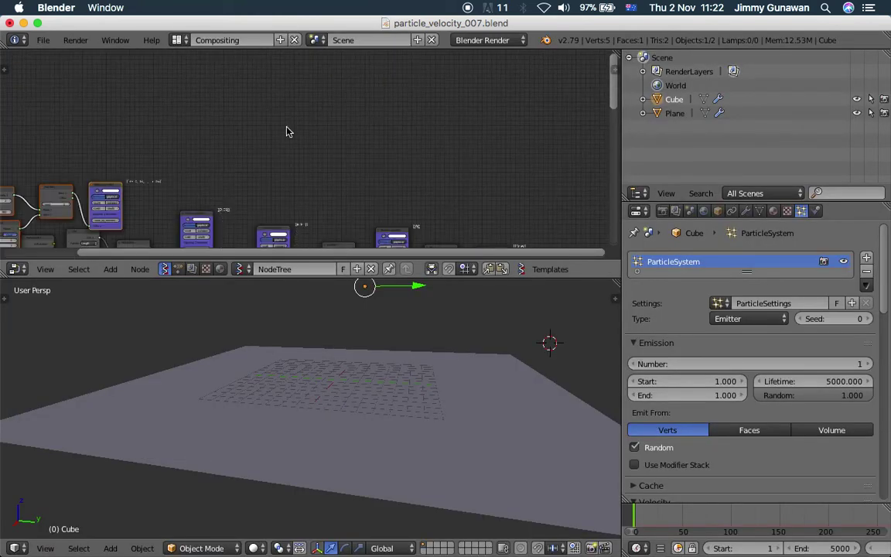
middle_click_drag(154, 155, 252, 178)
scroll(252, 177, "down", 3)
key("g")
left_click(416, 101)
scroll(382, 115, "up", 5)
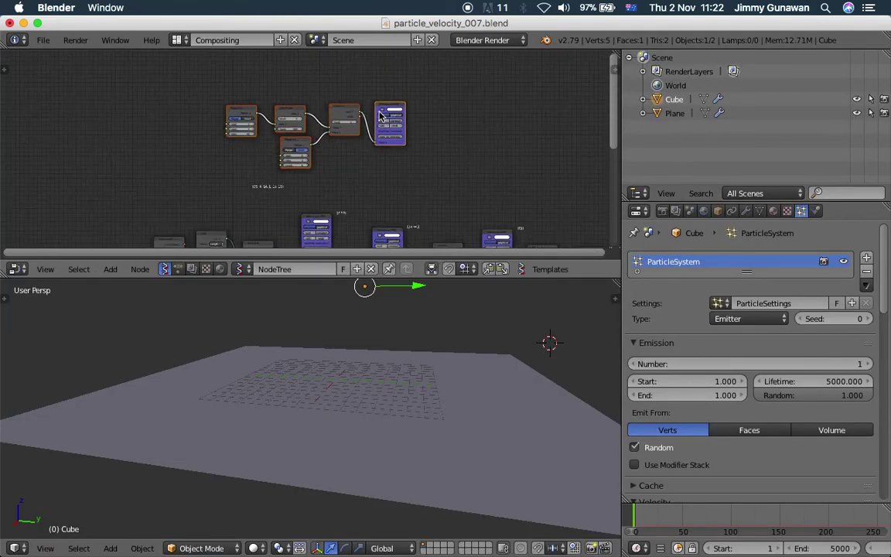
middle_click_drag(369, 143, 353, 167)
scroll(309, 159, "up", 2)
scroll(234, 147, "up", 2)
middle_click_drag(234, 147, 204, 132)
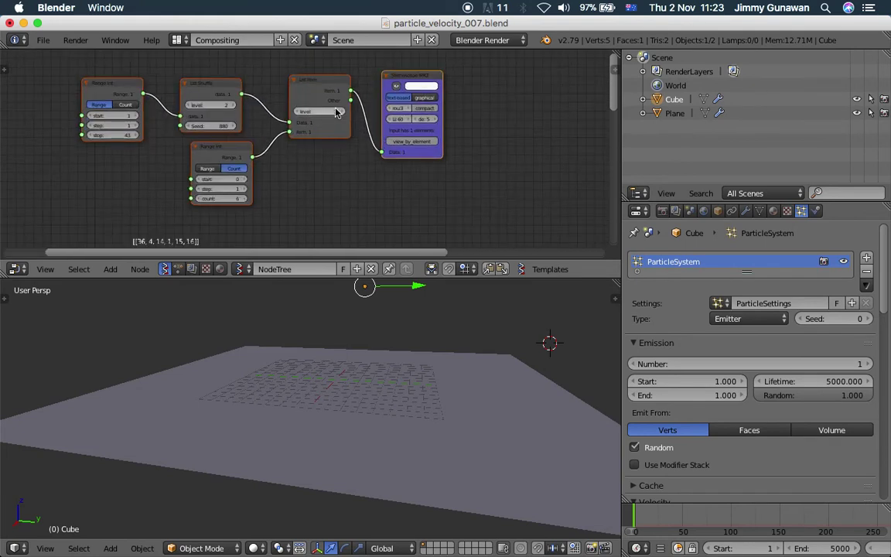
Enlarge the node editor and move the pasted lotto nodes to the right end of the particle velocity chain
left_click_drag(541, 261, 541, 292)
left_click_drag(621, 209, 674, 210)
scroll(464, 171, "down", 5)
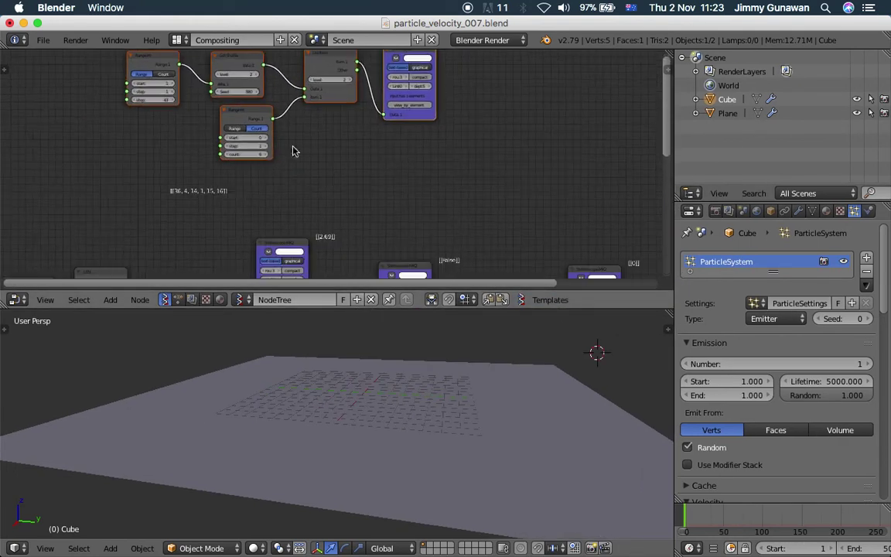
key("g")
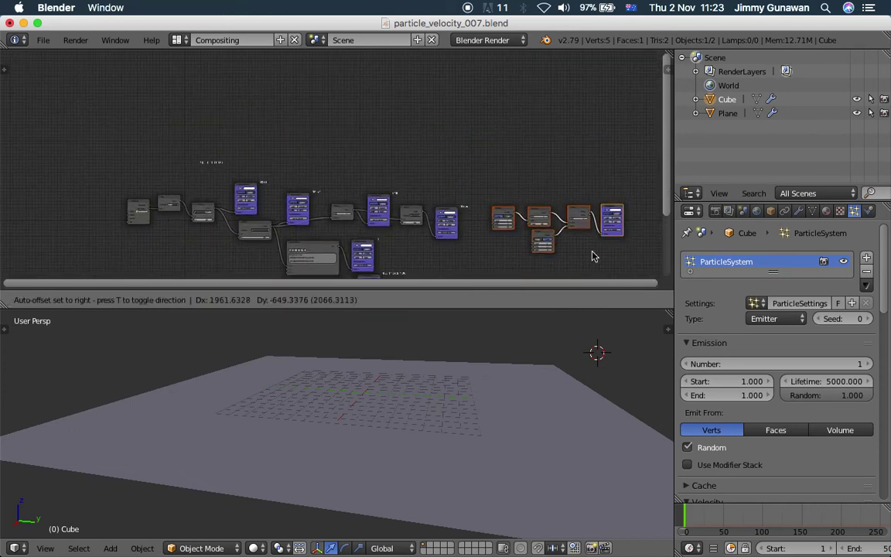
left_click(592, 263)
scroll(406, 171, "down", 2)
middle_click_drag(370, 323, 352, 328)
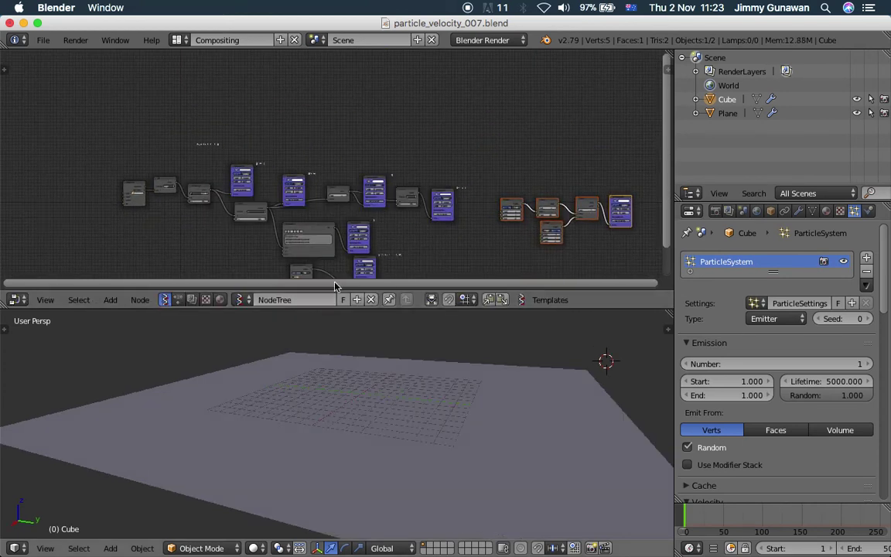
Make the window full screen and reposition the emitter cube above the plane in several moves
left_click(38, 24)
middle_click_drag(503, 370, 441, 372)
key("g")
left_click(434, 444)
key("g")
left_click(474, 392)
middle_click_drag(475, 392, 484, 382)
key("g")
left_click(466, 420)
Play the particle animation until the cube settles, stop it, and assign a fake user to the NodeTree
middle_click_drag(466, 420, 421, 386)
key("alt+a")
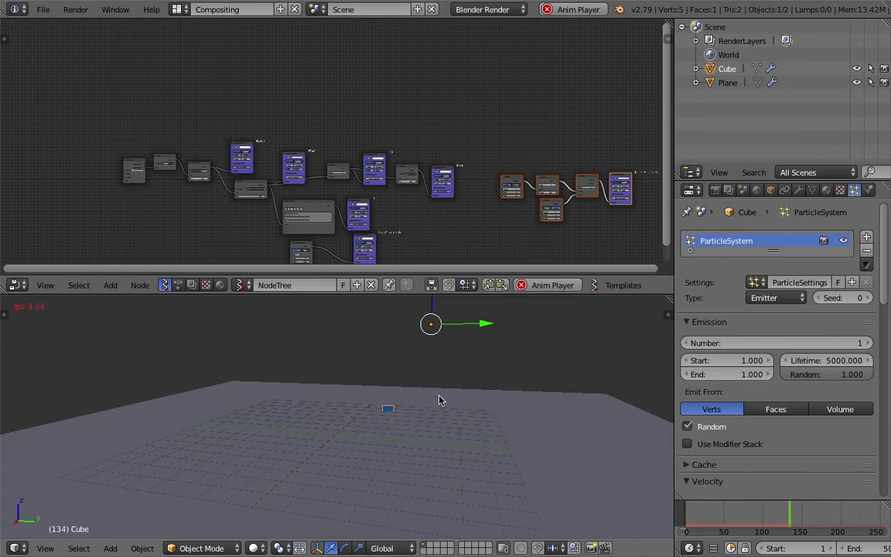
key("alt+a")
scroll(313, 136, "down", 2, "shift")
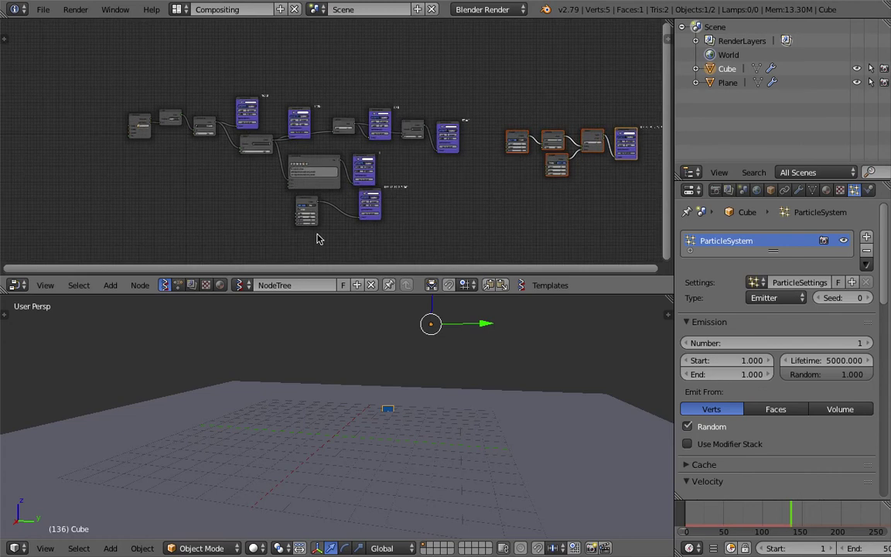
left_click(343, 285)
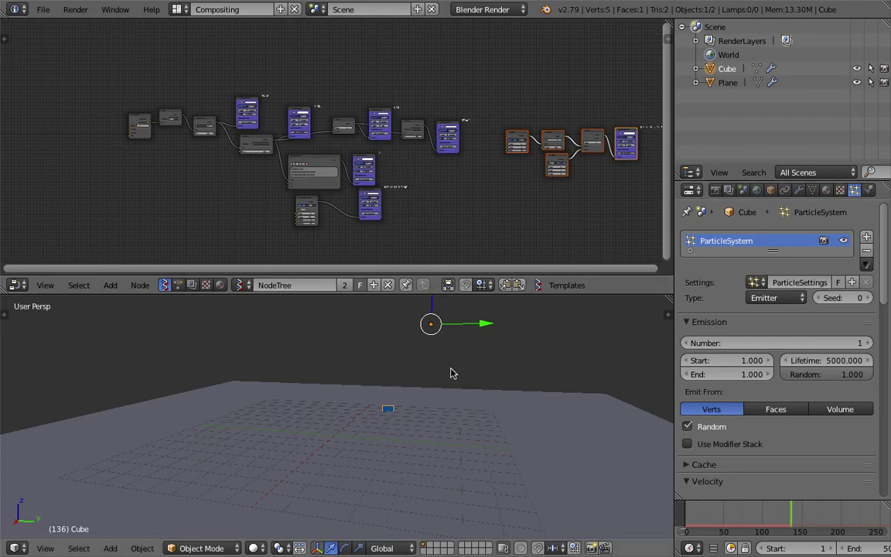
Switch to the Terminal, read the last printed frame number, and return to Blender
key("ctrl+Left")
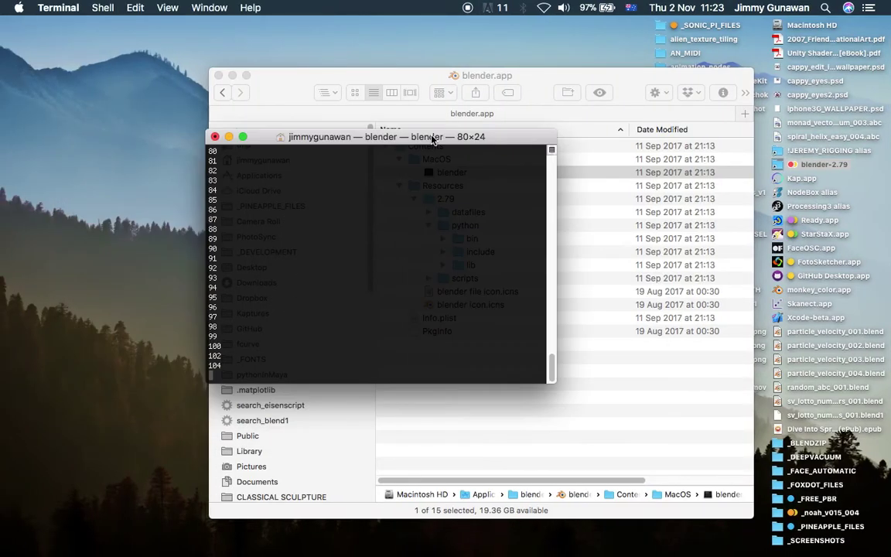
left_click_drag(269, 364, 245, 362)
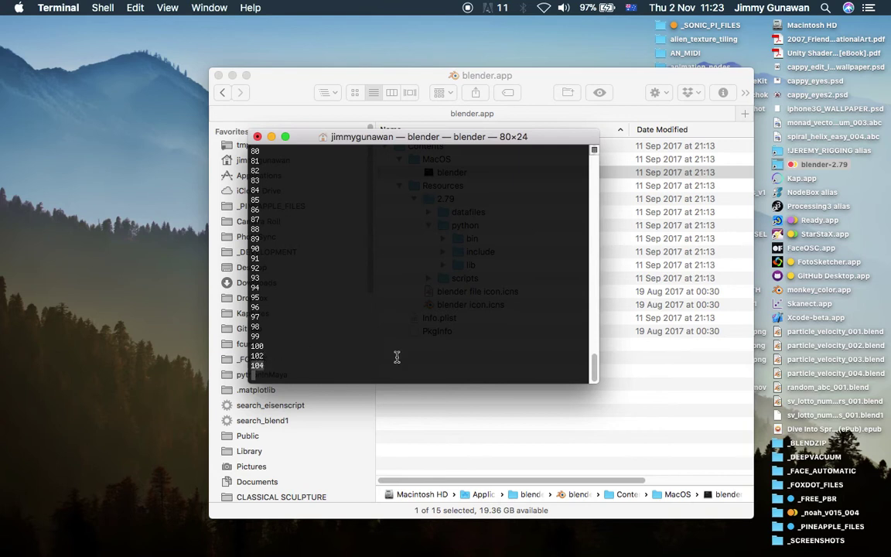
key("ctrl+Right")
Set the List Shuffle node's seed to 104
scroll(348, 181, "right", 5)
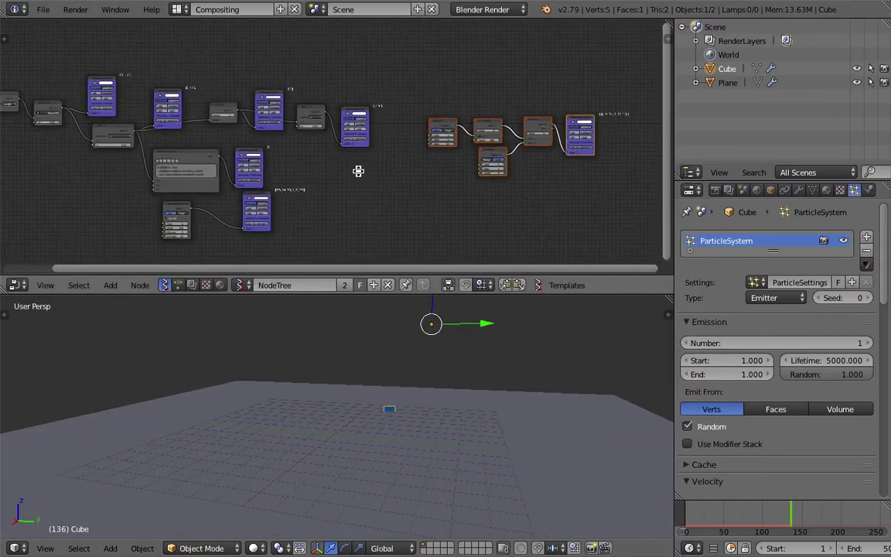
scroll(358, 171, "up", 6)
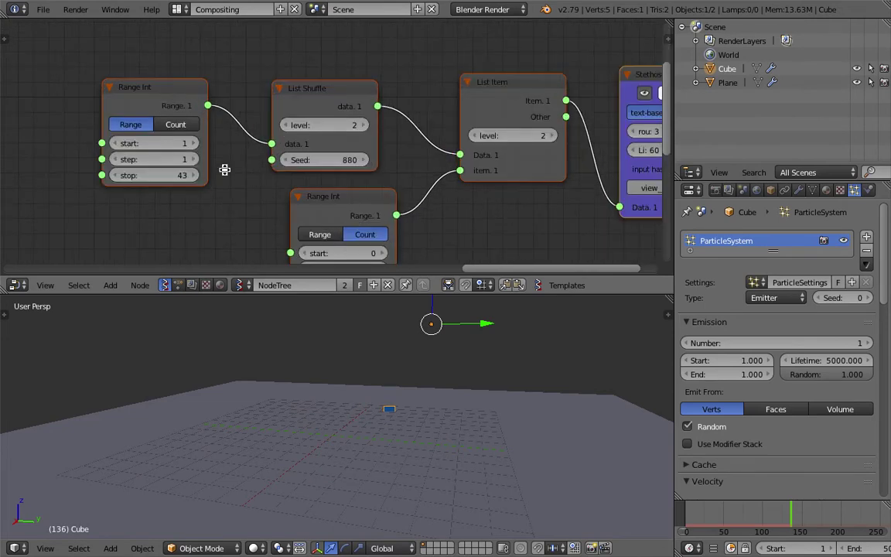
scroll(225, 169, "down", 2)
left_click(301, 129)
type("104")
key("Return")
scroll(286, 111, "up", 1)
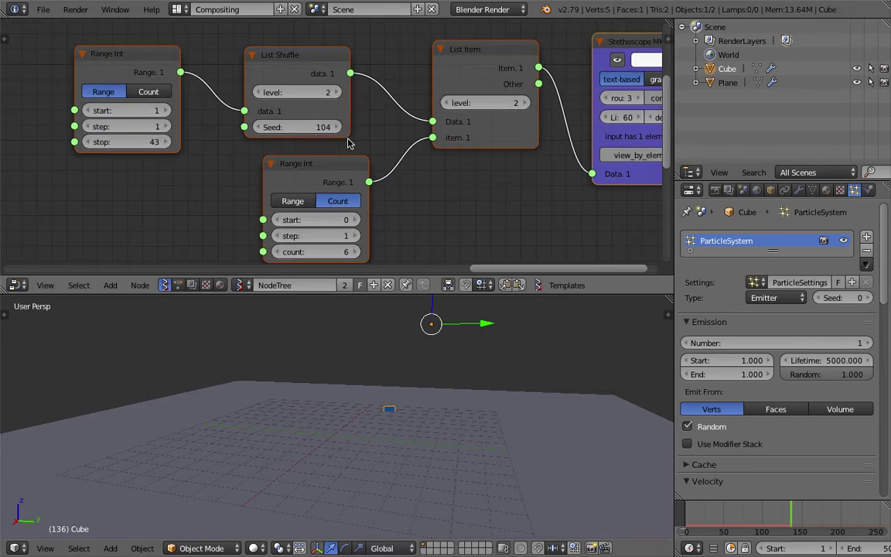
Examine the six drawn numbers output by the Stethoscope at the end of the lotto nodes
scroll(367, 162, "down", 3)
middle_click_drag(376, 170, 286, 163)
middle_click_drag(545, 147, 292, 218)
scroll(329, 145, "up", 8)
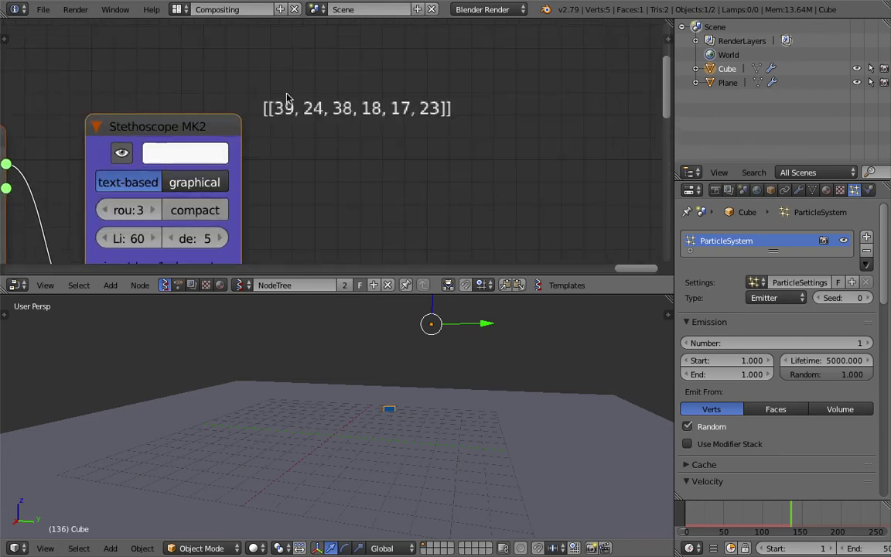
middle_click_drag(225, 116, 250, 119)
scroll(334, 134, "up", 1)
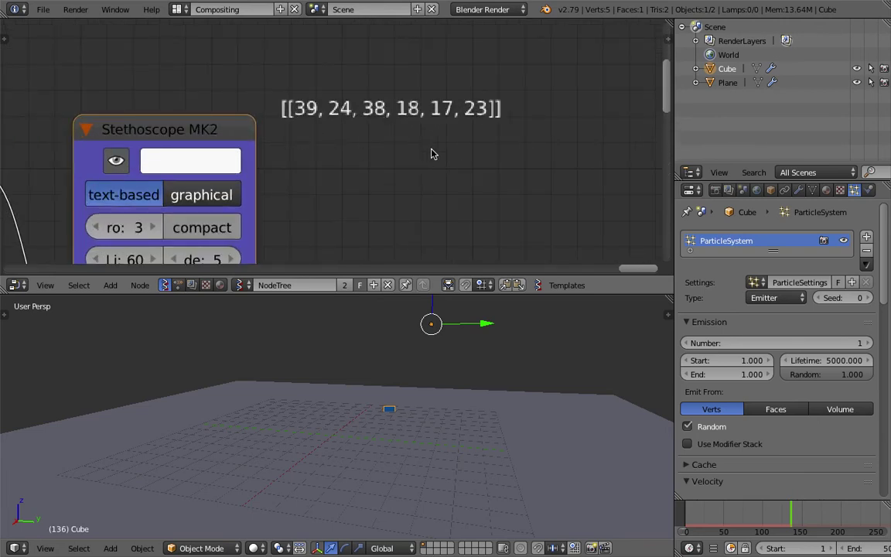
middle_click_drag(337, 132, 386, 129)
Save over the existing particle_velocity_007.blend file
key("ctrl+s")
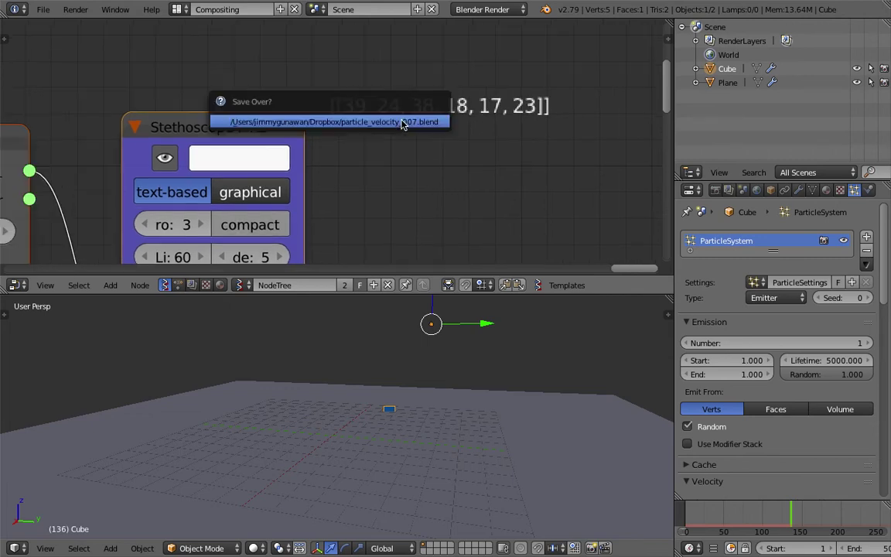
left_click(404, 123)
scroll(318, 148, "down", 2)
middle_click_drag(322, 153, 362, 134)
scroll(378, 142, "down", 1)
key("ctrl+s")
left_click(380, 143)
Move the emitter cube to a new position above the plane, replay the particle animation, and stop it once the particle rests
middle_click_drag(493, 376, 541, 438)
key("g")
left_click(382, 424)
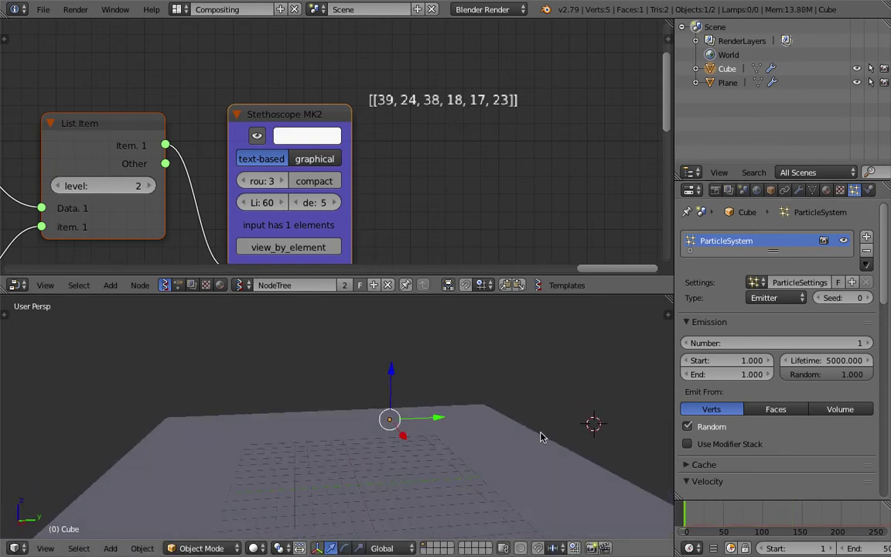
key("alt+a")
middle_click_drag(402, 434, 390, 423)
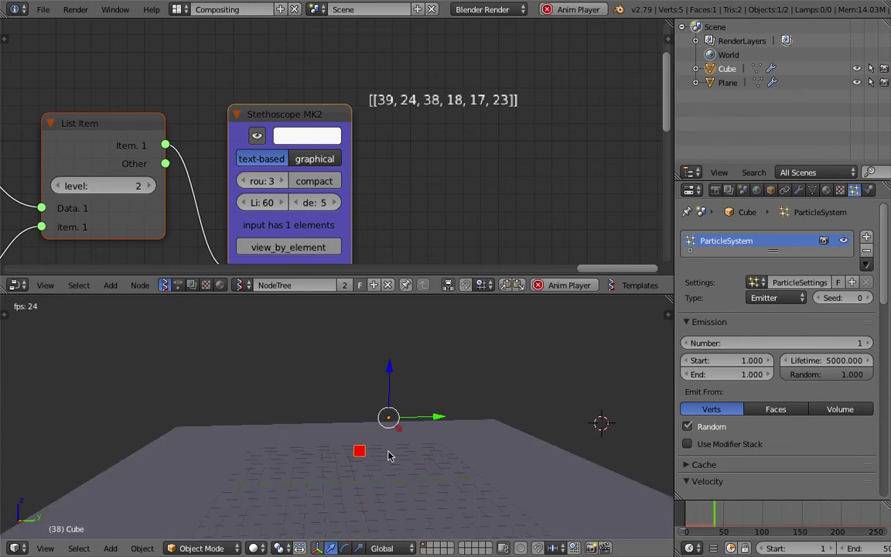
scroll(380, 459, "up", 1)
scroll(361, 437, "up", 2)
middle_click_drag(370, 469, 371, 426, "shift")
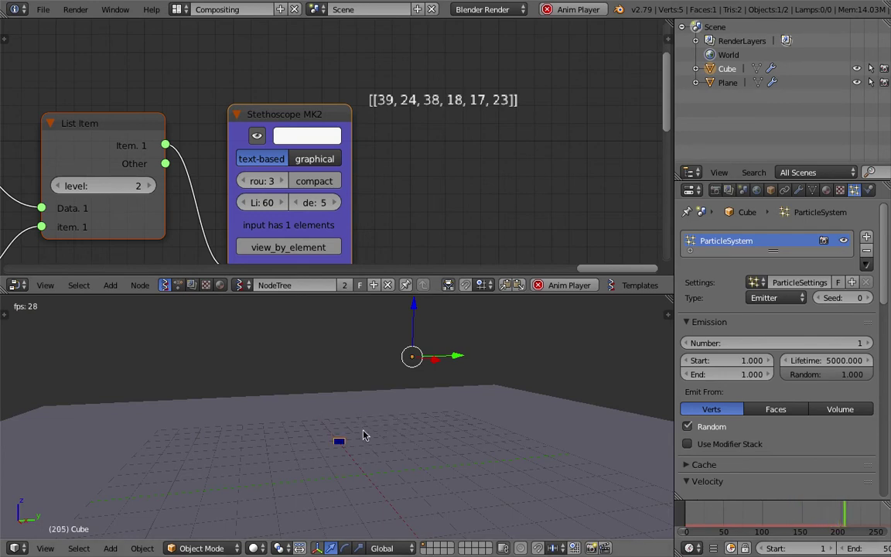
key("alt+a")
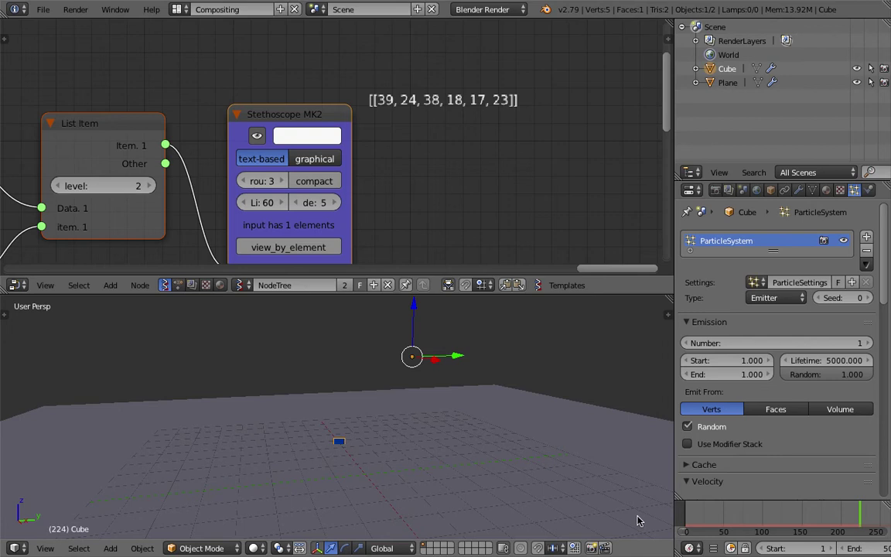
Check the Terminal for the last frame number printed in the new run and return to Blender
scroll(790, 549, "down", 5)
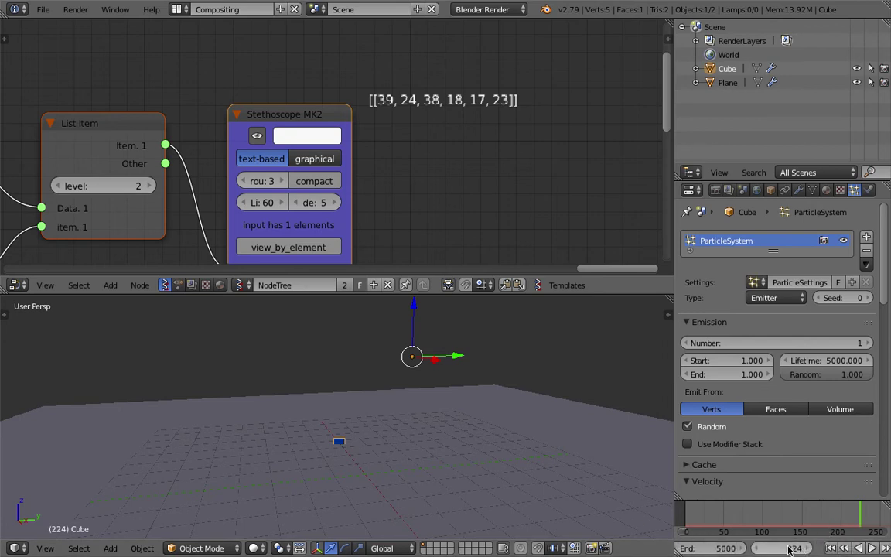
key("ctrl+Left")
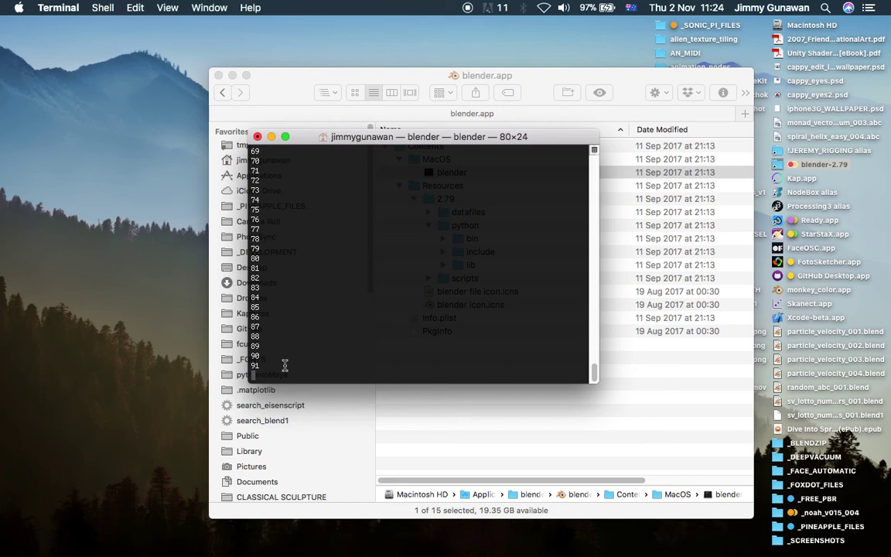
key("ctrl+Right")
Change the List Shuffle node's seed to 91
key("Home")
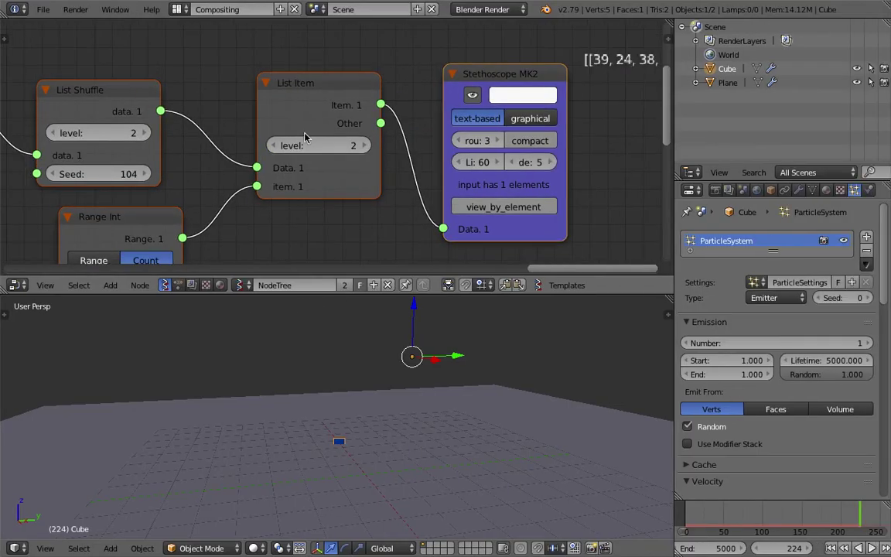
scroll(239, 139, "up", 2)
left_click(379, 169)
type("91")
key("Return")
Examine the new set of drawn numbers at the lotto Stethoscope and the nodes feeding it
middle_click_drag(398, 154, 263, 146)
scroll(364, 66, "up", 3)
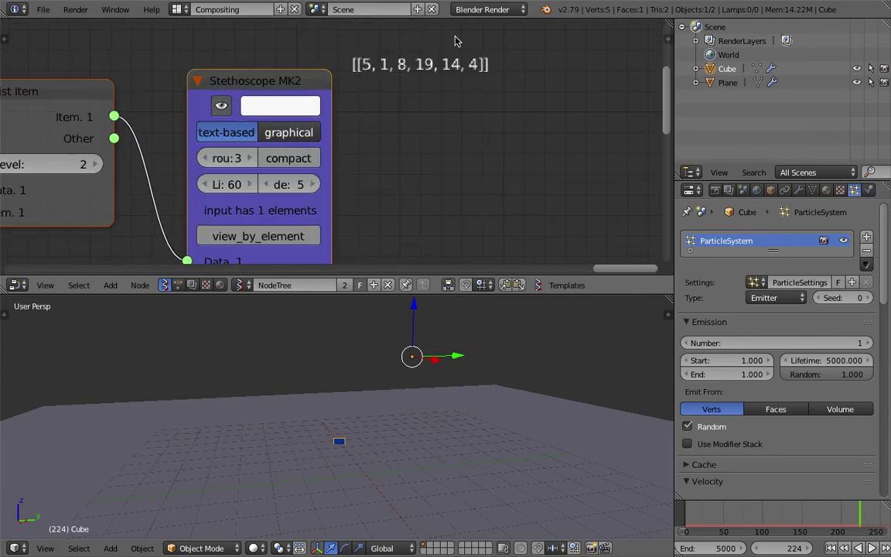
scroll(490, 85, "down", 2)
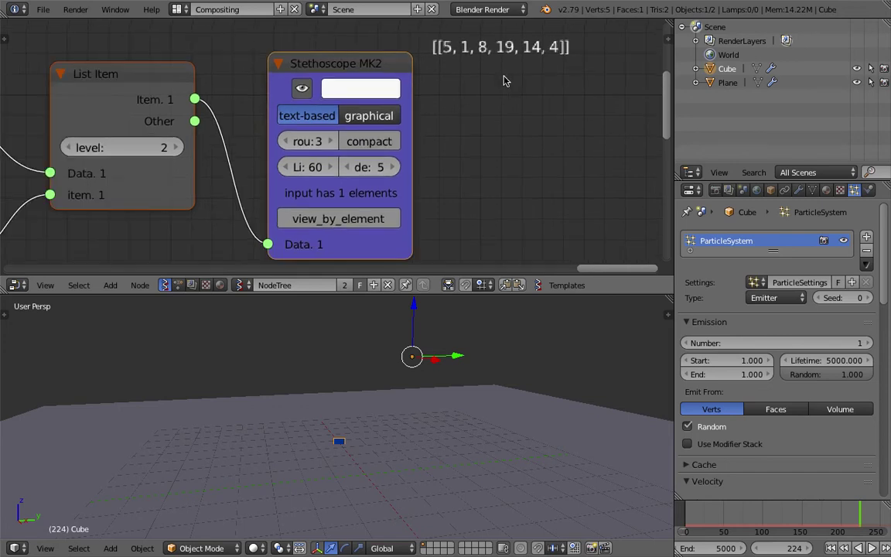
scroll(414, 140, "down", 2)
scroll(394, 151, "down", 4)
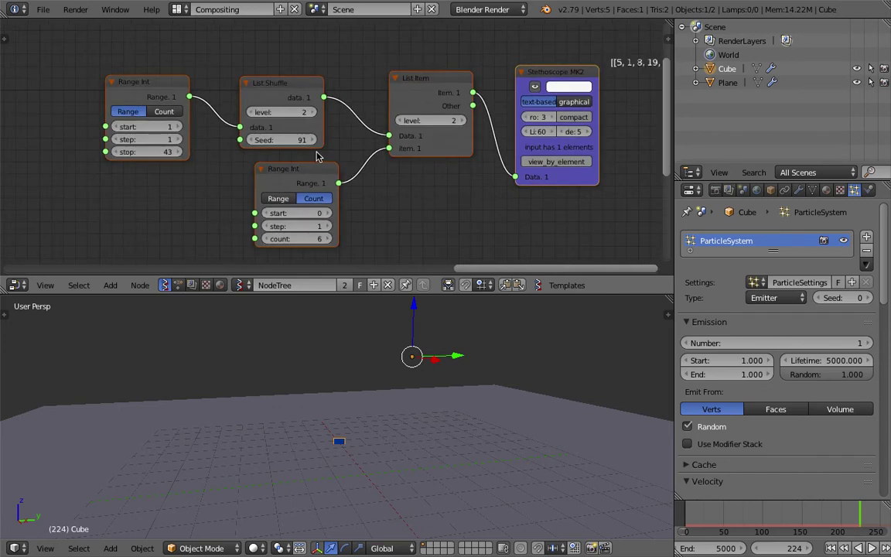
Join the selected lotto nodes into a frame and shift the frame slightly to the right
scroll(278, 122, "down", 2)
middle_click_drag(272, 115, 289, 119)
scroll(290, 119, "up", 3)
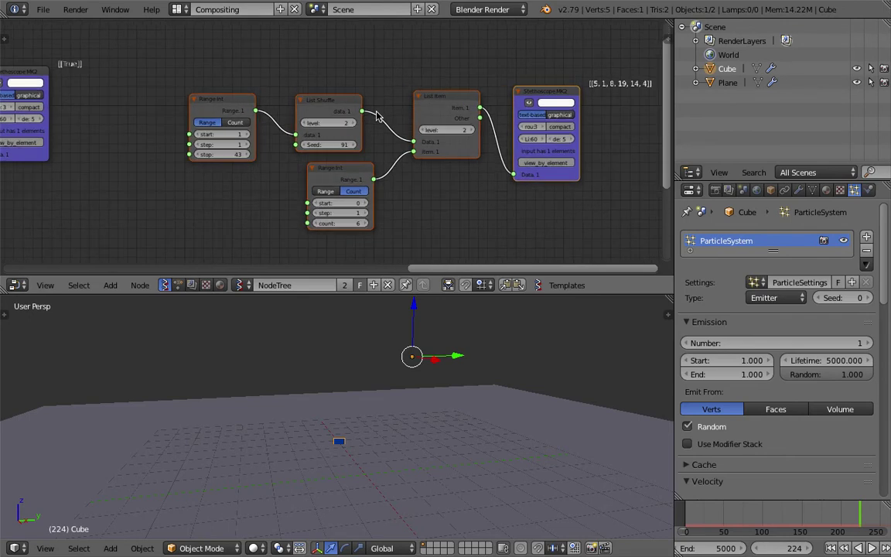
key("ctrl+j")
left_click_drag(391, 83, 487, 101)
Review the velocity-check nodes with the Exec Node script, and the cube's particle emission and velocity settings
scroll(424, 127, "down", 4)
middle_click_drag(198, 145, 498, 139)
middle_click_drag(415, 168, 507, 166)
middle_click_drag(475, 398, 452, 371)
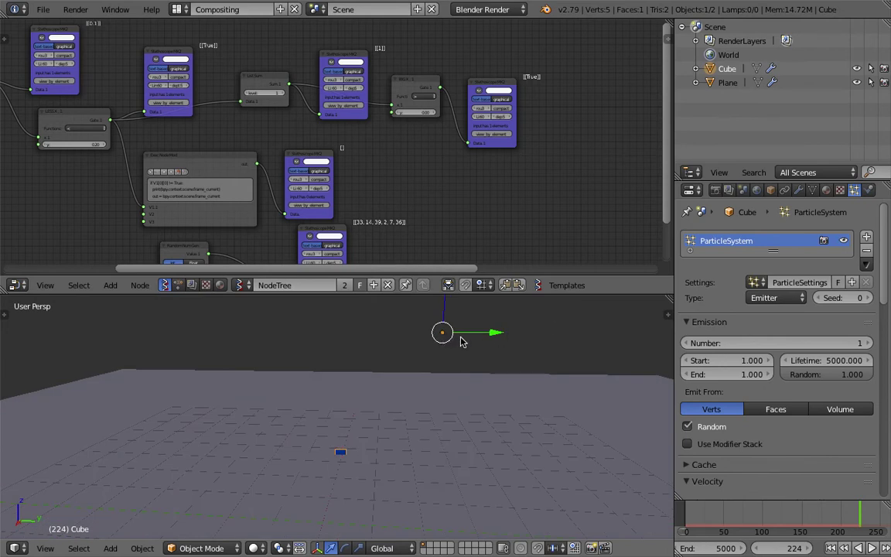
scroll(794, 247, "down", 2)
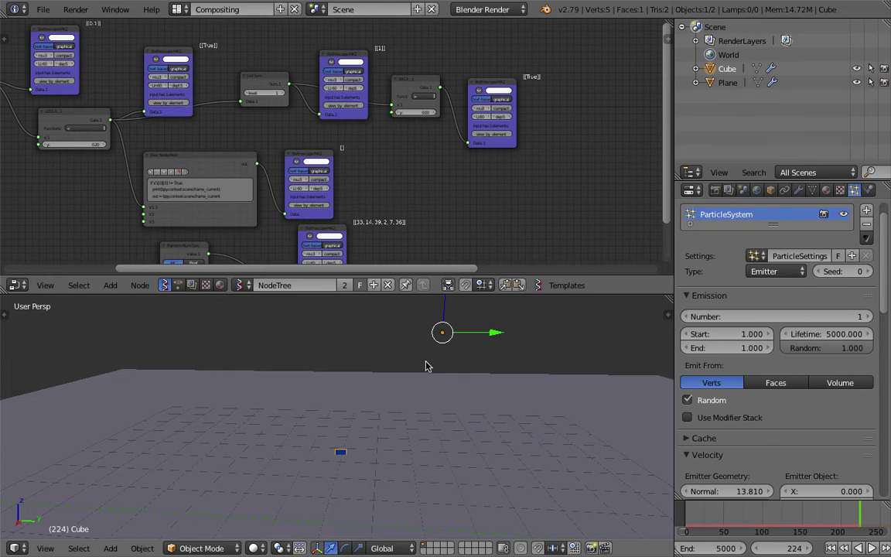
middle_click_drag(534, 337, 481, 341)
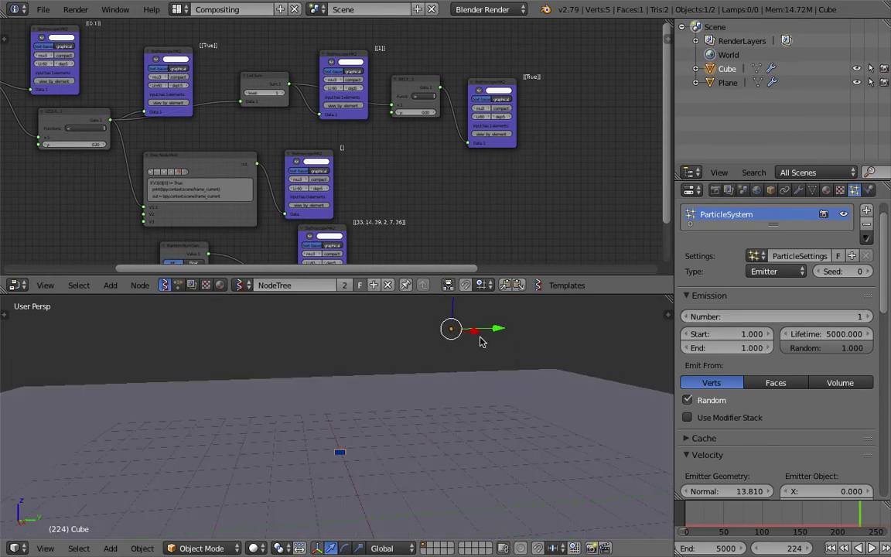
scroll(887, 343, "down", 4)
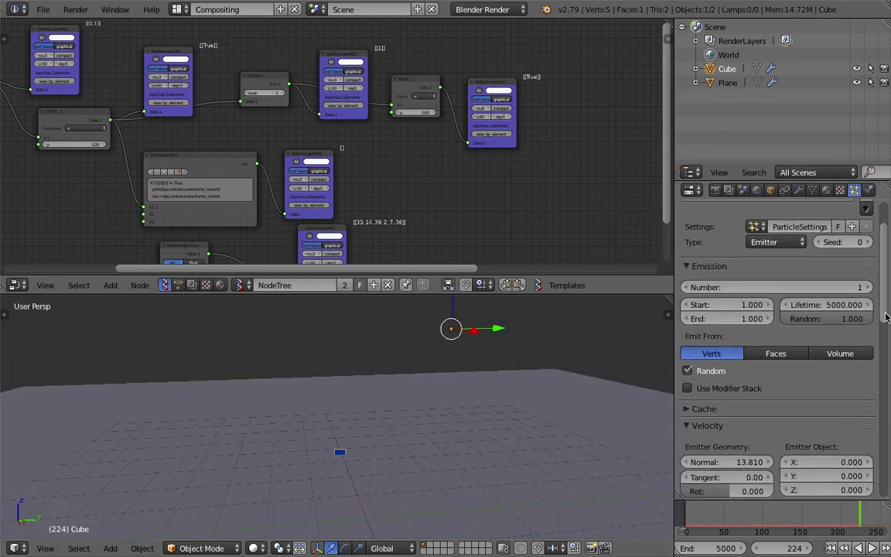
Set the cube's particle Normal velocity to 14.170 and its Random velocity to 2.700
scroll(887, 343, "down", 1)
left_click_drag(737, 361, 769, 361)
scroll(721, 403, "down", 1)
left_click_drag(828, 399, 829, 400)
scroll(828, 404, "down", 3)
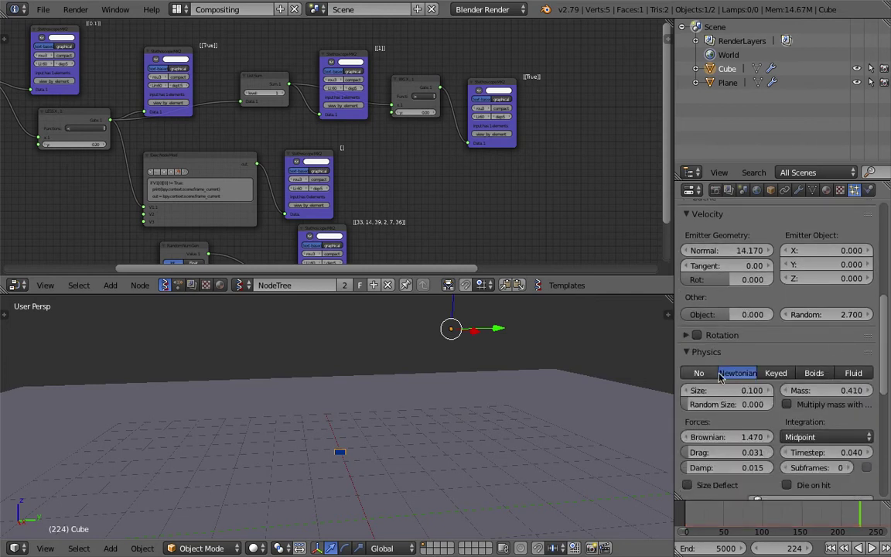
Set the Brownian force in the cube's particle physics to 3.620
scroll(702, 392, "down", 2)
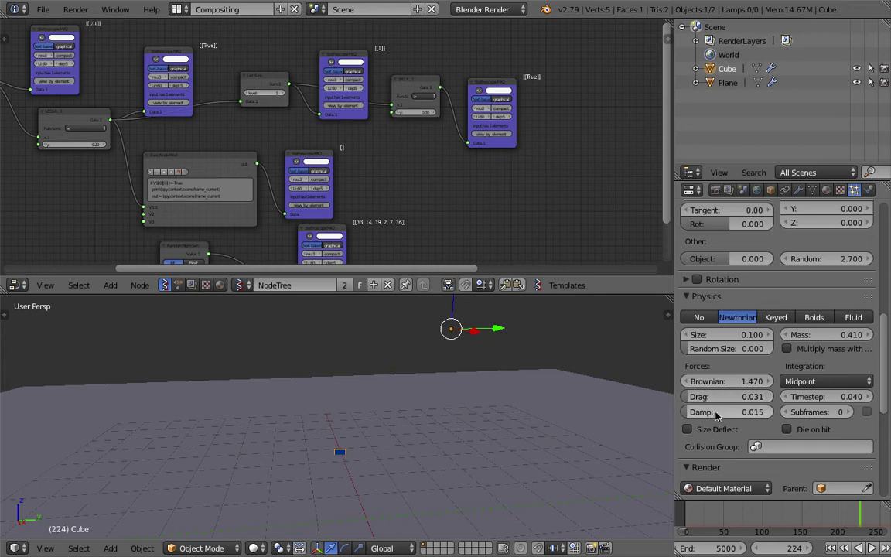
scroll(728, 409, "down", 1)
left_click_drag(722, 356, 879, 359)
scroll(717, 393, "down", 5)
scroll(703, 320, "up", 4)
scroll(773, 271, "up", 7)
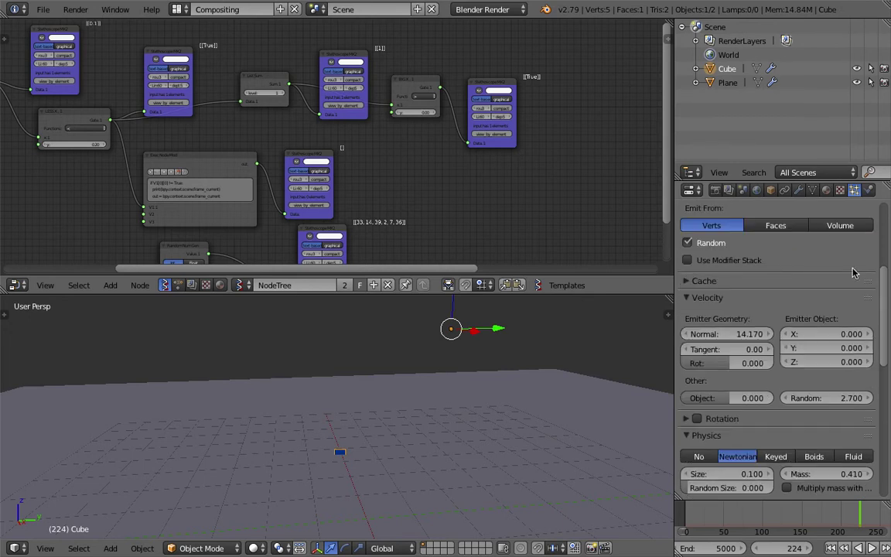
scroll(771, 366, "up", 2)
Move the cube emitter lower and nearer to the middle of the plane, checking its position from different angles
middle_click_drag(287, 357, 317, 358)
middle_click_drag(475, 393, 474, 388)
key("g")
left_click(355, 404)
middle_click_drag(355, 404, 464, 429)
key("g")
left_click(461, 443)
Play the particle animation from the beginning and check the frame numbers printed in Terminal
left_click(686, 509)
key("alt+a")
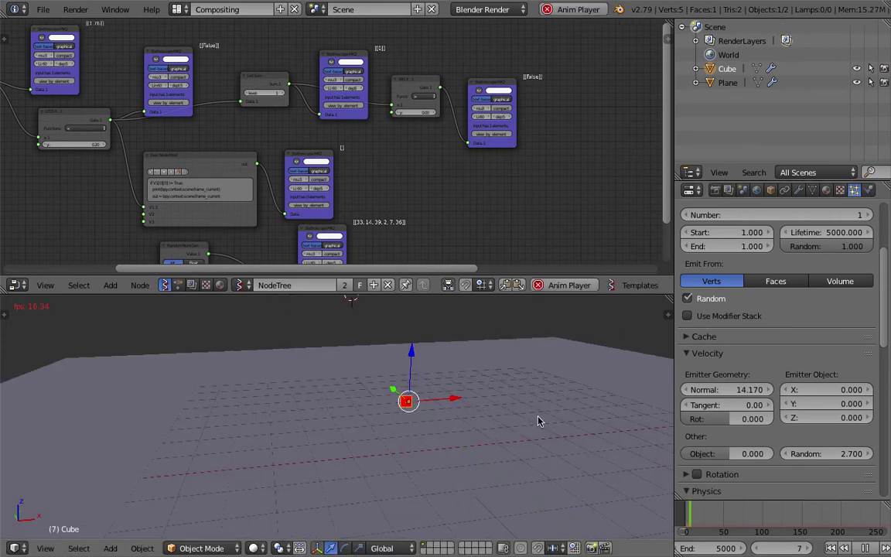
middle_click_drag(539, 420, 516, 418)
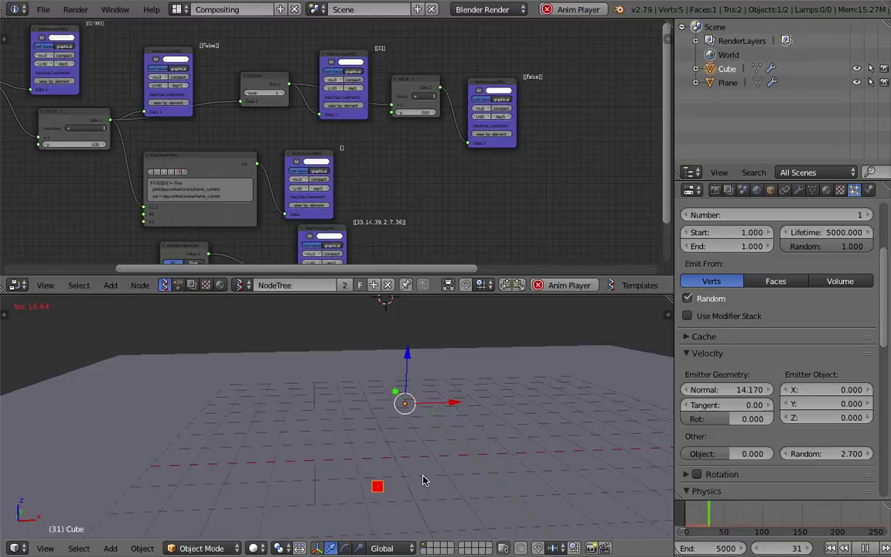
key("ctrl+Left")
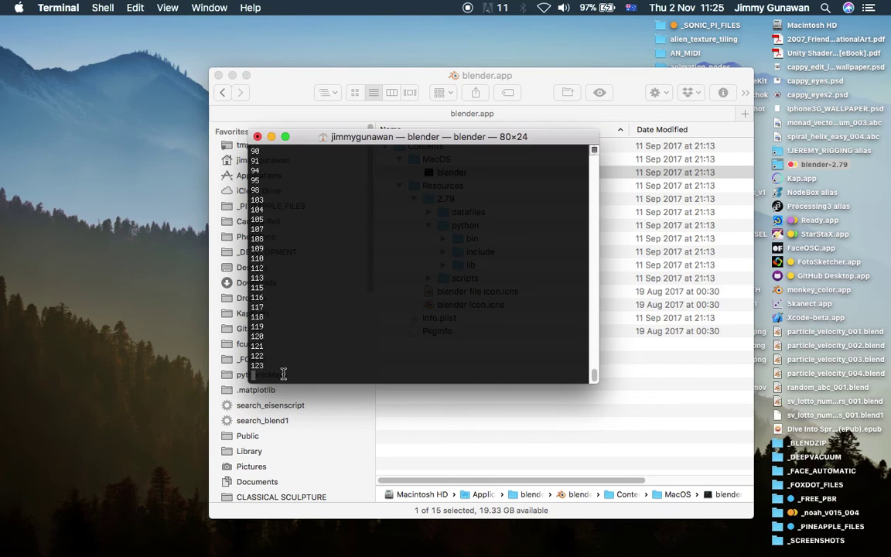
key("ctrl+Right")
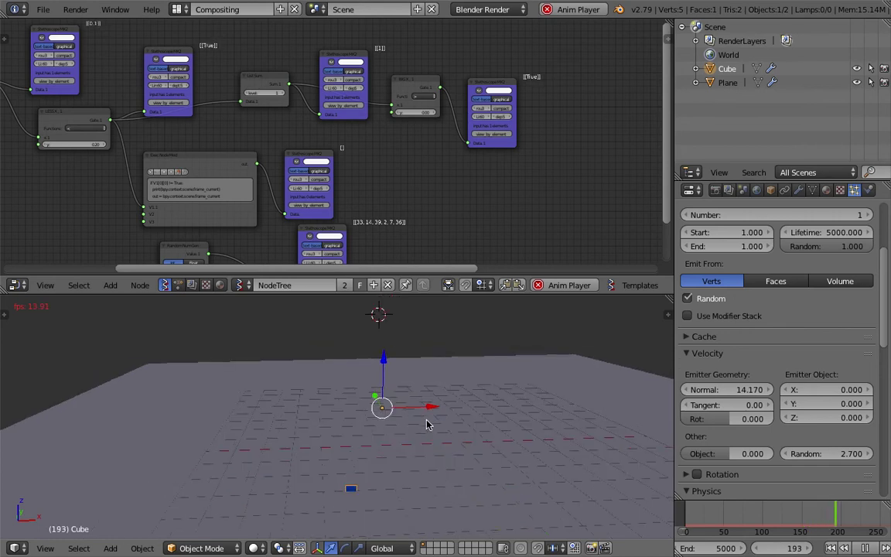
Set the particles' Brownian force to 0.000 and check the replay's printed frame numbers in Terminal
scroll(741, 420, "down", 5)
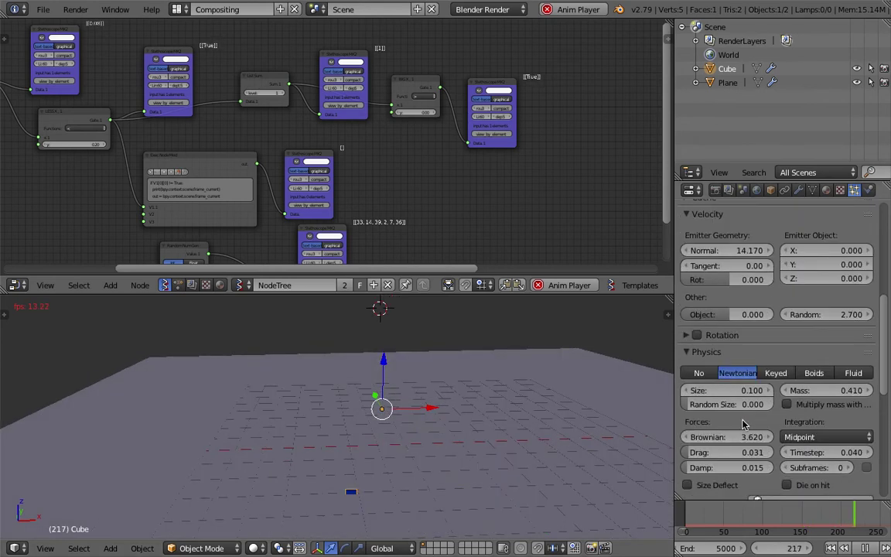
left_click_drag(745, 438, 719, 439)
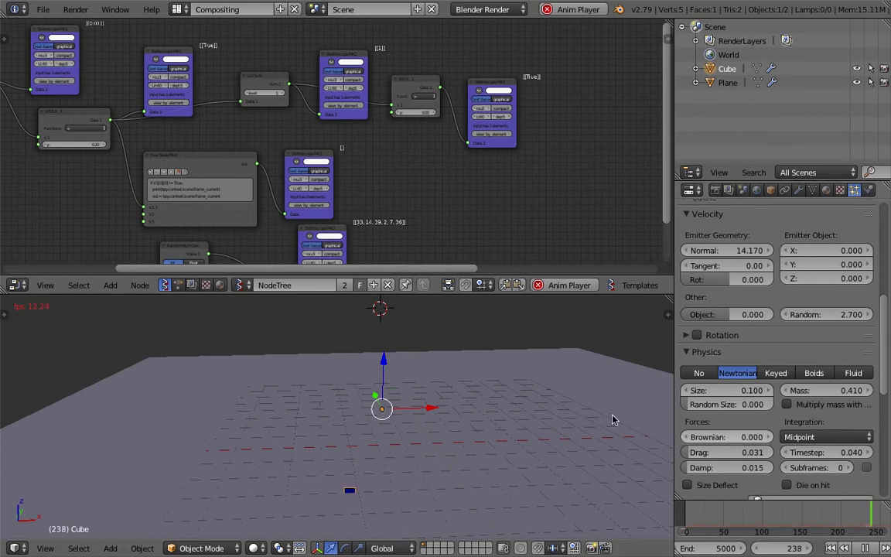
middle_click_drag(612, 419, 661, 492)
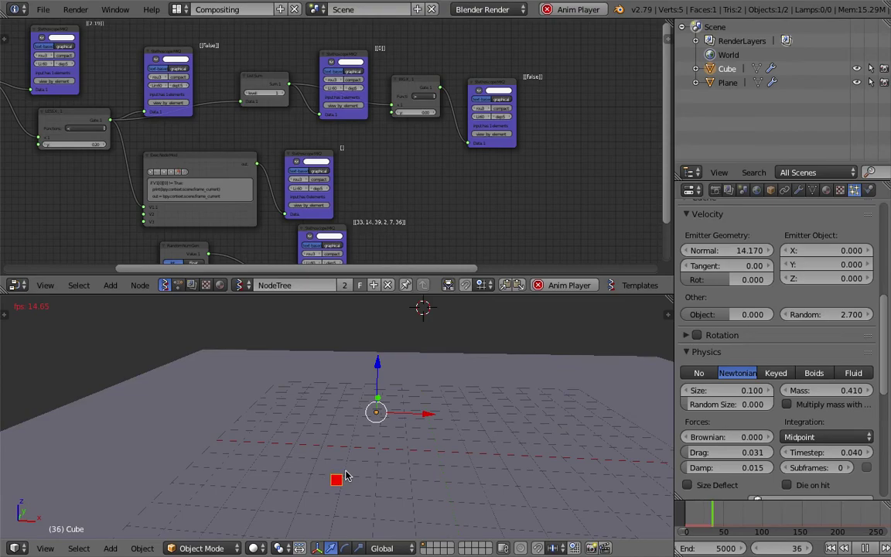
key("ctrl+Left")
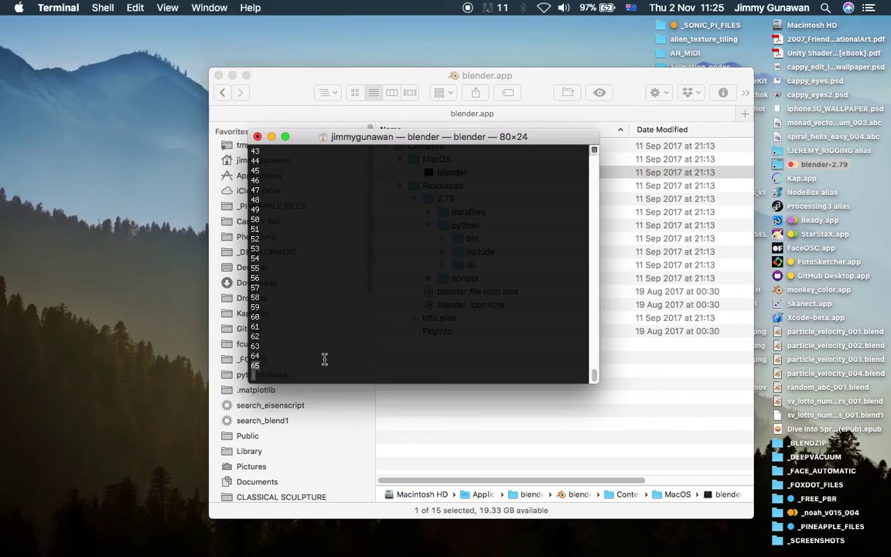
key("ctrl+Right")
Set the List Shuffle node's seed to 65 in the lotto frame
scroll(455, 189, "right", 10)
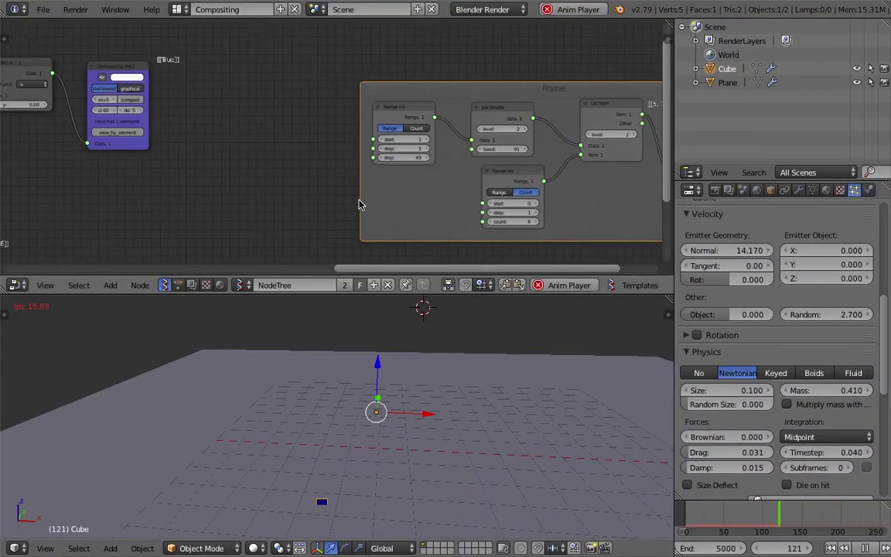
scroll(357, 205, "up", 2)
left_click(545, 152)
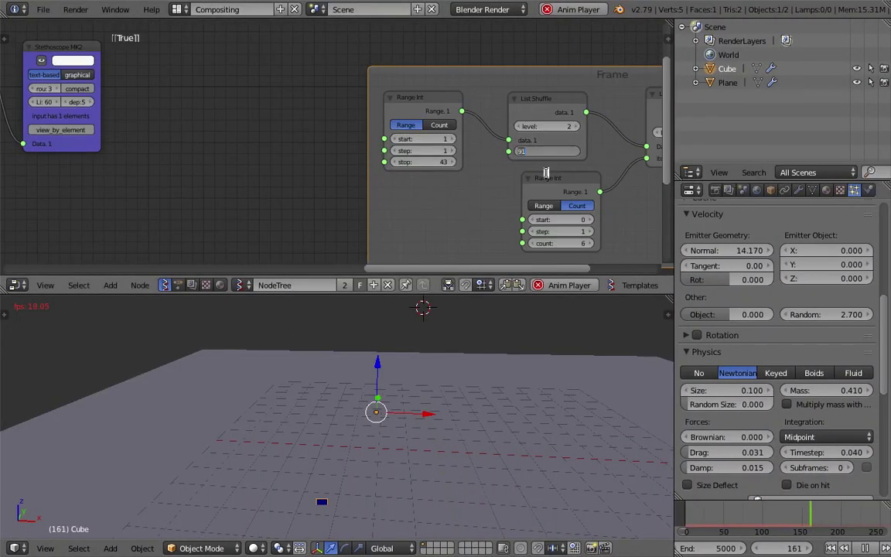
key("Return")
Reposition the lotto Stethoscope slightly lower and farther from the List Item node to read the drawn numbers
middle_click_drag(546, 175, 50, 212)
scroll(321, 159, "up", 3)
scroll(324, 154, "up", 4)
left_click_drag(339, 122, 422, 169)
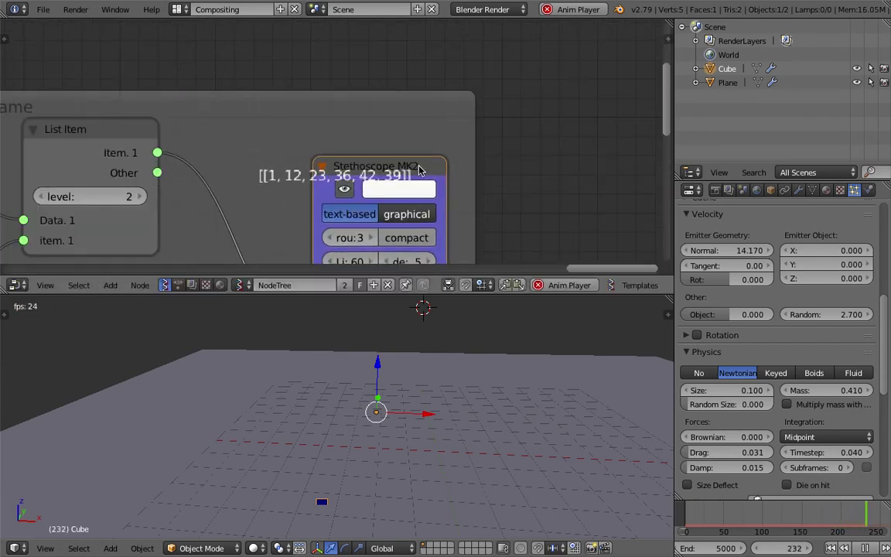
middle_click_drag(430, 185, 436, 164)
Scrub the running animation back to an earlier frame and stop playback
left_click(748, 512)
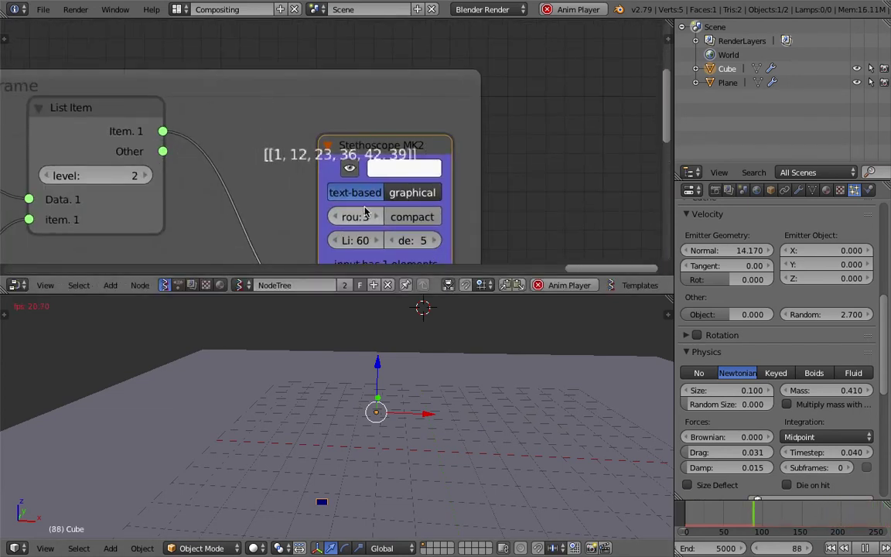
scroll(342, 167, "down", 2)
middle_click_drag(342, 169, 397, 160)
key("Escape")
Review the lotto frame and the velocity-check nodes around the Exec Node Mod script
middle_click_drag(393, 380, 329, 384)
scroll(199, 221, "down", 6)
middle_click_drag(197, 220, 492, 157)
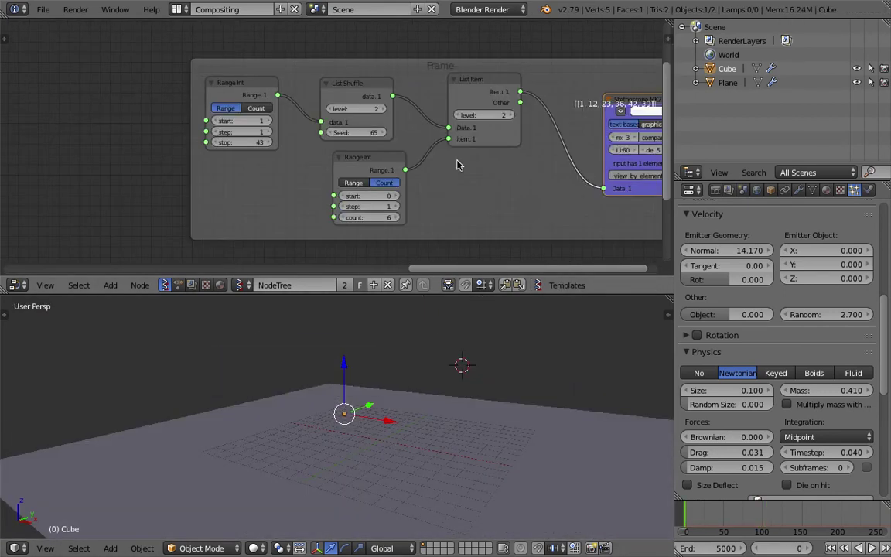
middle_click_drag(277, 163, 366, 170)
middle_click_drag(316, 217, 585, 196)
middle_click_drag(316, 246, 453, 254)
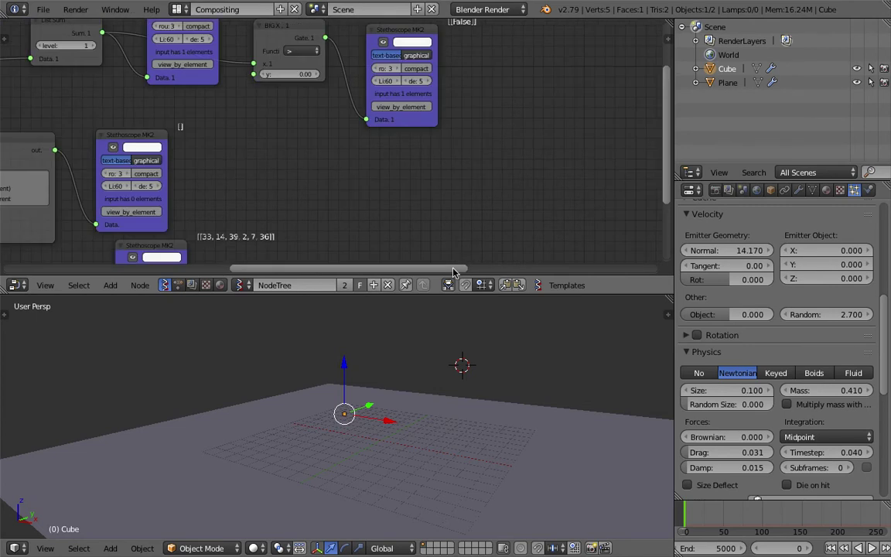
middle_click_drag(410, 303, 386, 310)
middle_click_drag(190, 158, 449, 166)
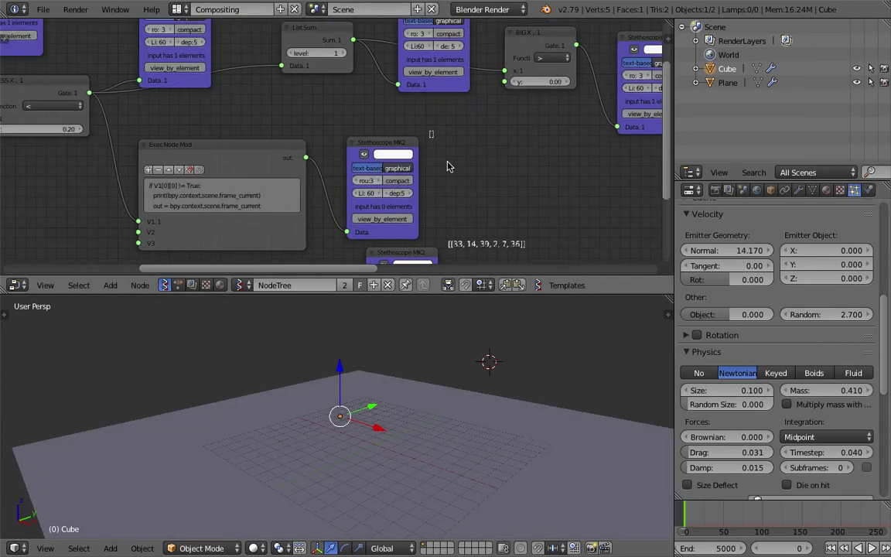
scroll(557, 179, "down", 1)
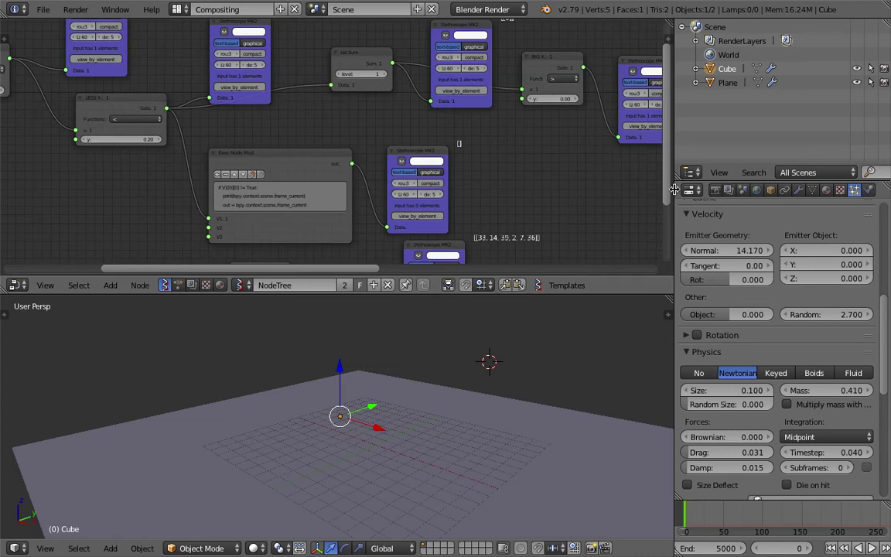
Widen the node editor and 3D view, and play the particle animation with the plane in sight
left_click_drag(675, 190, 722, 189)
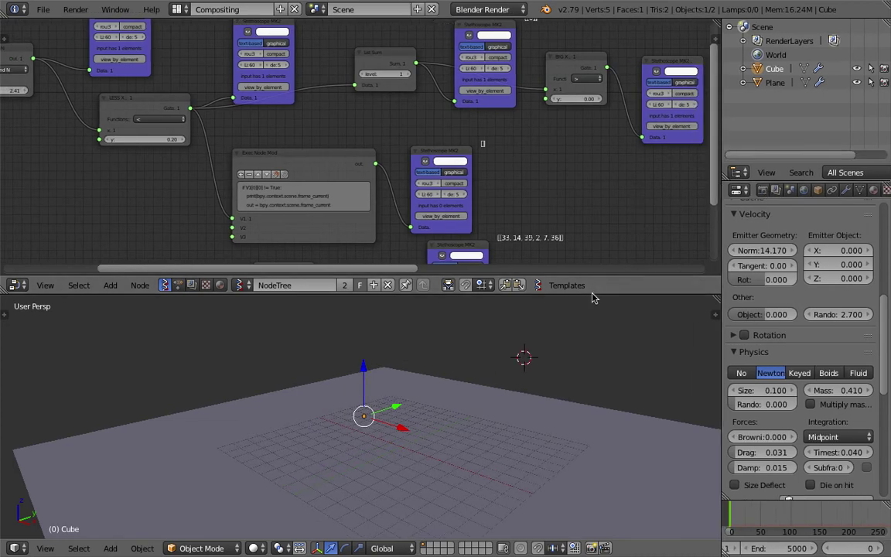
middle_click_drag(576, 299, 402, 389)
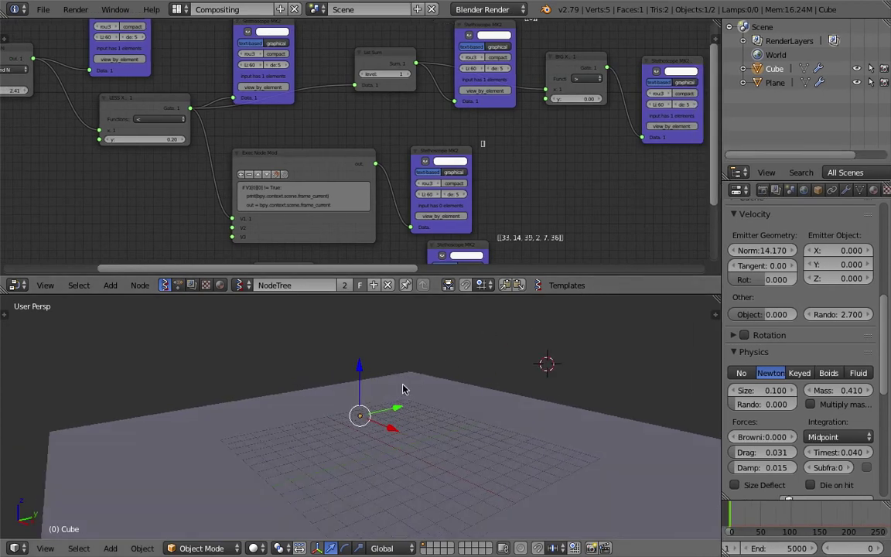
middle_click_drag(709, 339, 684, 453)
key("alt+a")
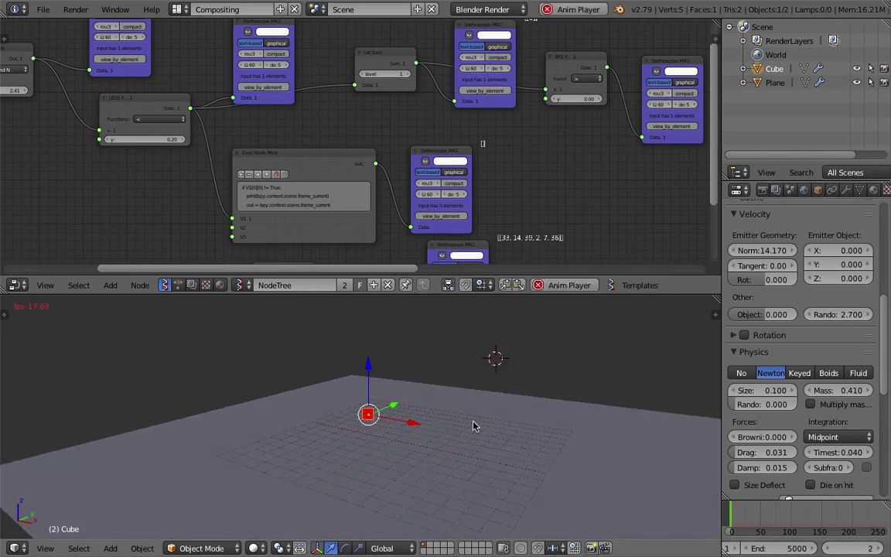
Follow the moving particle, check the last frame number printed in Terminal, and stop the playback
middle_click_drag(313, 433, 338, 447)
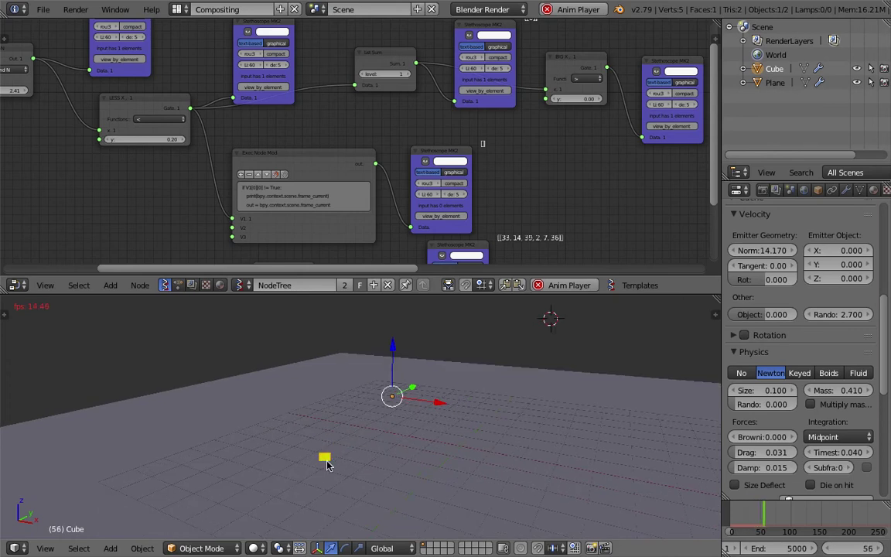
scroll(322, 459, "up", 1)
key("ctrl+Left")
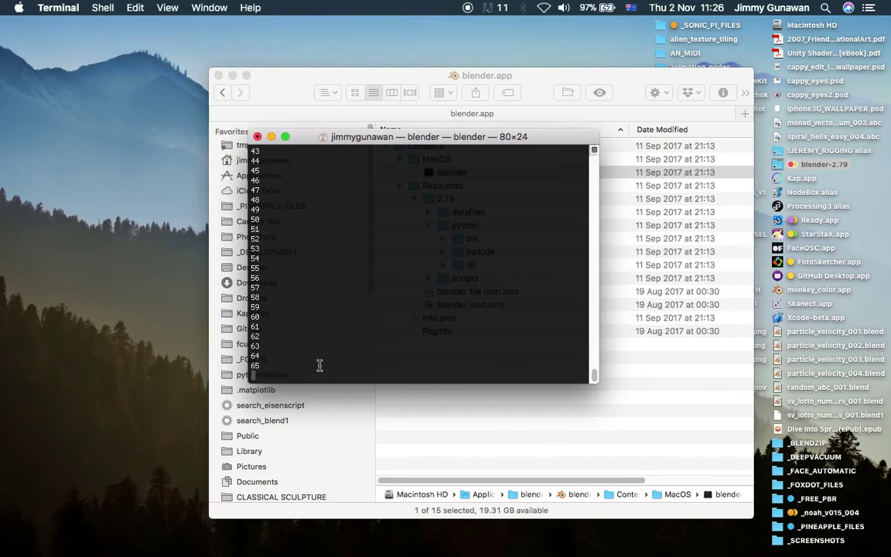
key("ctrl+Right")
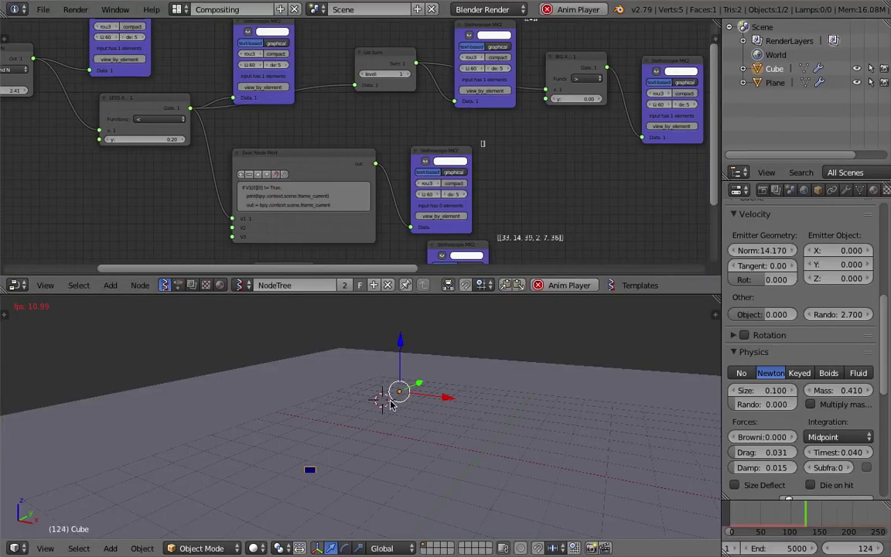
key("alt+a")
Enlarge the node editor in height and width and fit the node tree in it
key("Home")
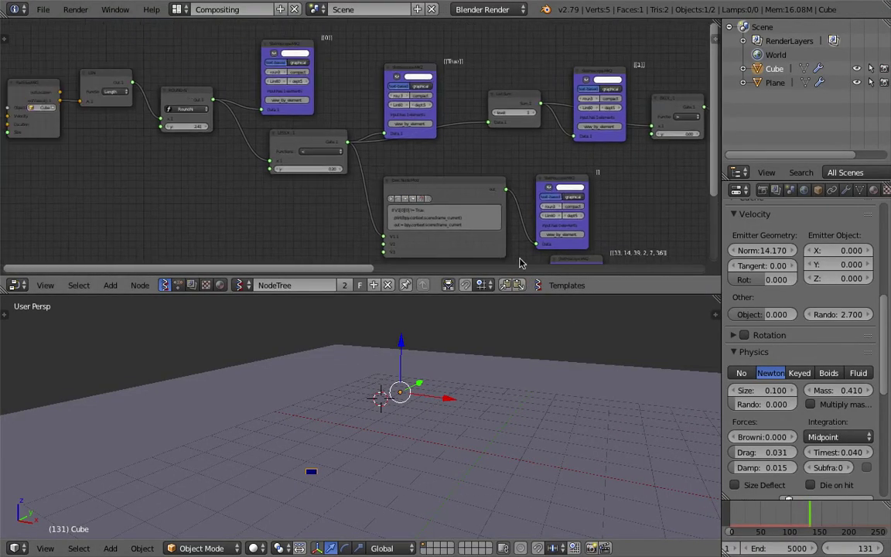
left_click_drag(553, 292, 564, 338)
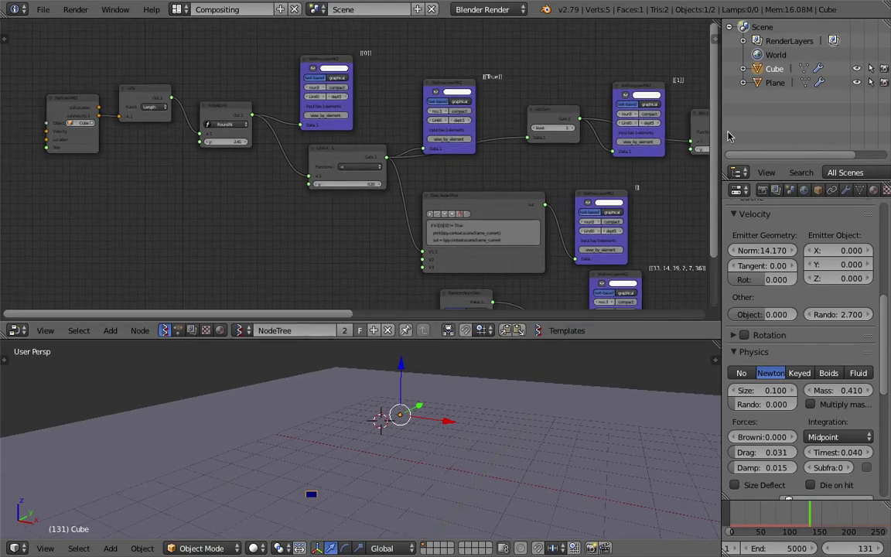
left_click_drag(720, 126, 777, 126)
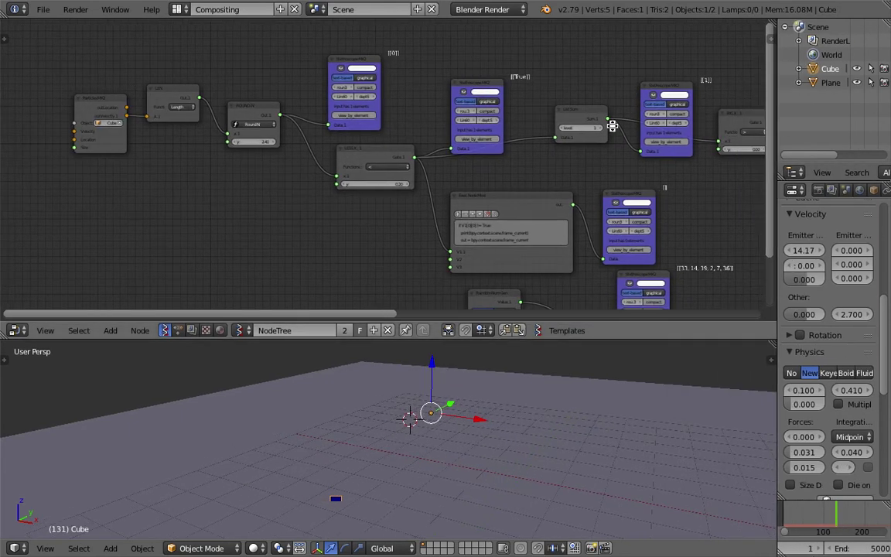
key("Home")
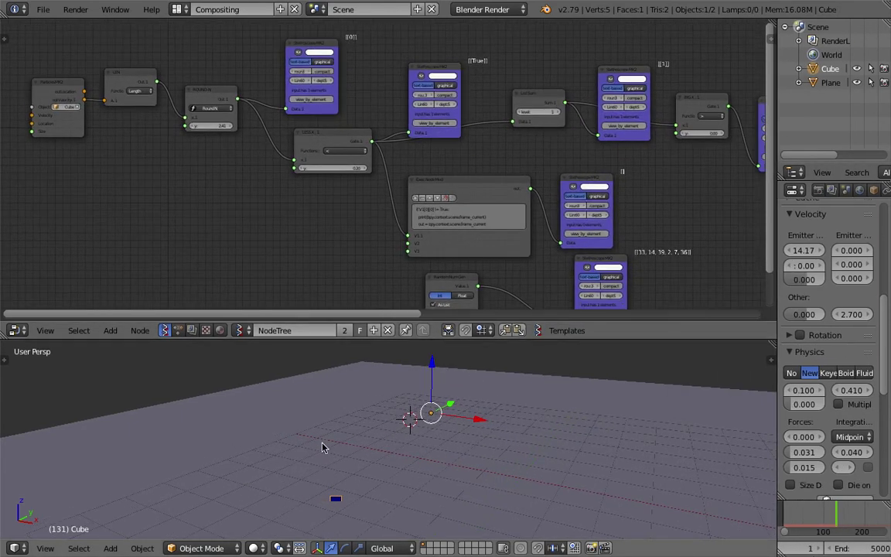
Move the ParticlesMK2 and LEN nodes farther from ROUND-N and widen the ParticlesMK2 node
scroll(449, 229, "up", 2)
scroll(417, 255, "up", 2)
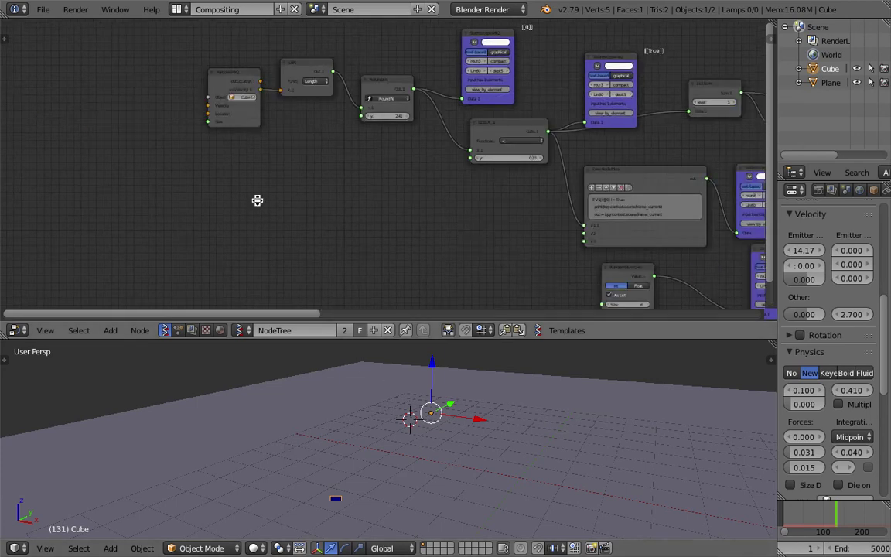
scroll(294, 186, "up", 2)
left_click_drag(256, 104, 162, 100)
left_click_drag(362, 72, 271, 74)
left_click_drag(91, 101, 117, 78)
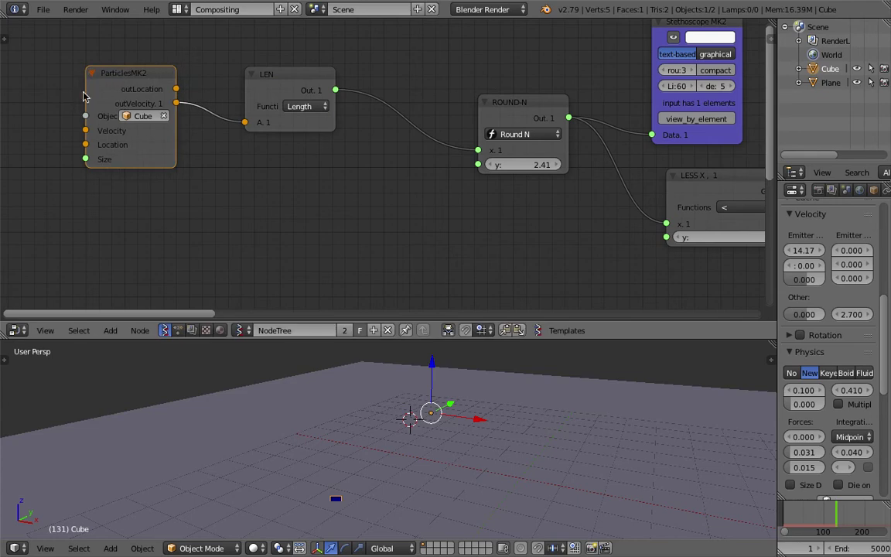
left_click_drag(87, 92, 116, 82)
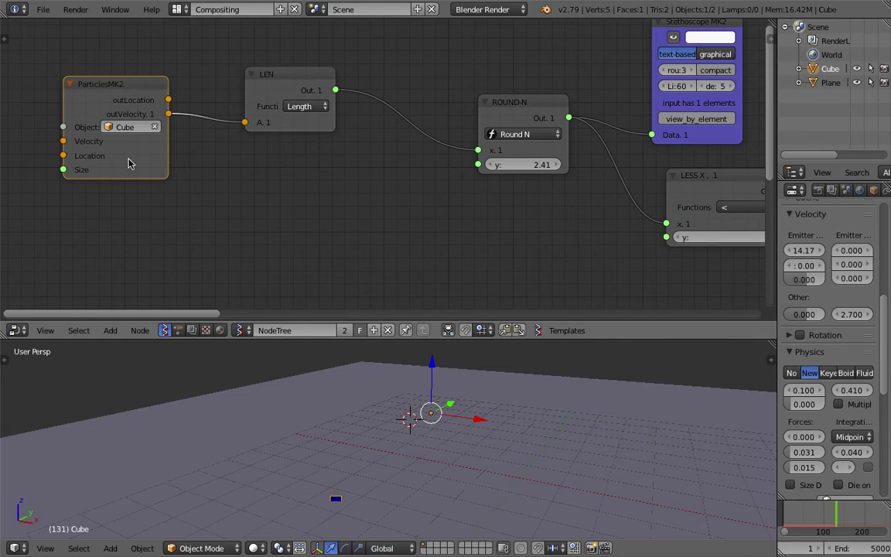
Move the LEN node closer to ParticlesMK2 and the ROUND-N node closer to LEN
scroll(129, 163, "up", 1)
left_click_drag(378, 94, 355, 93)
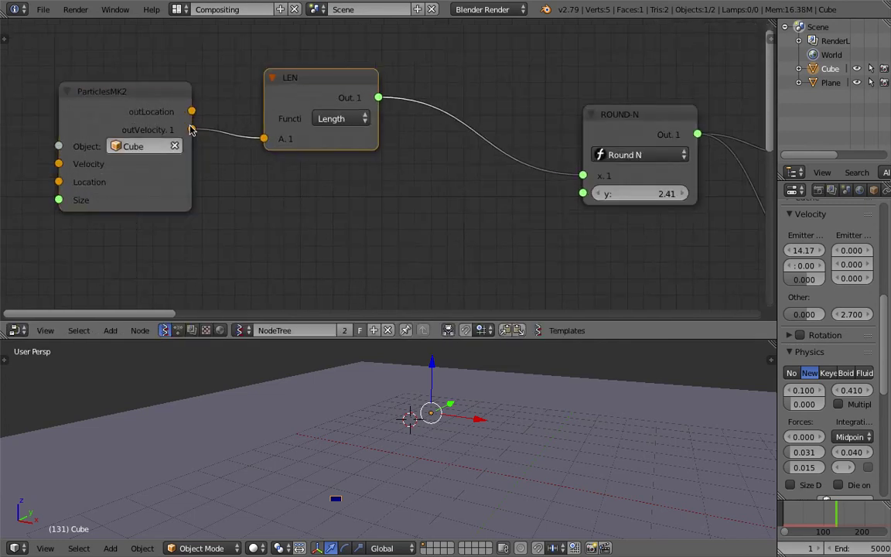
scroll(282, 137, "down", 1)
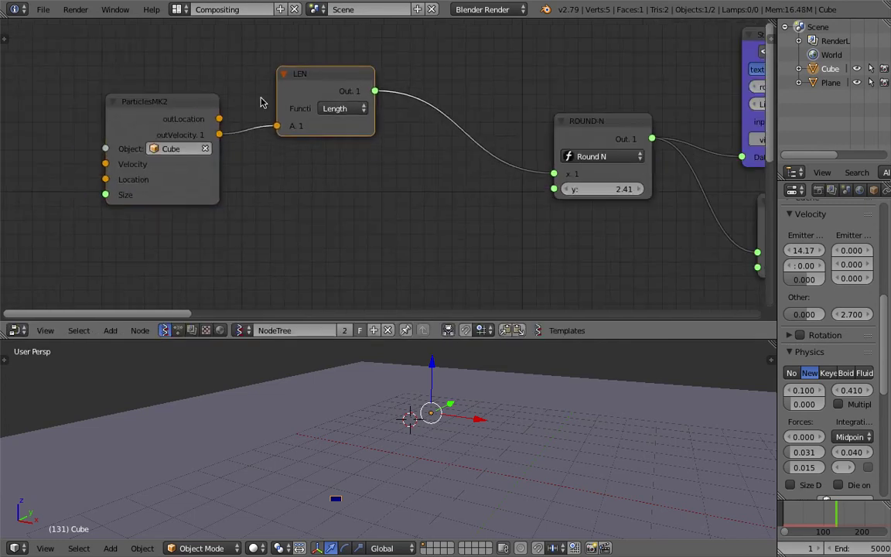
scroll(262, 103, "down", 2)
left_click_drag(514, 156, 424, 169)
Duplicate the Stethoscope MK2 node connected to ROUND-N and place the copy above ROUND-N
scroll(424, 170, "up", 1)
middle_click_drag(503, 127, 510, 173)
left_click(657, 127)
key("shift+d")
left_click(367, 64)
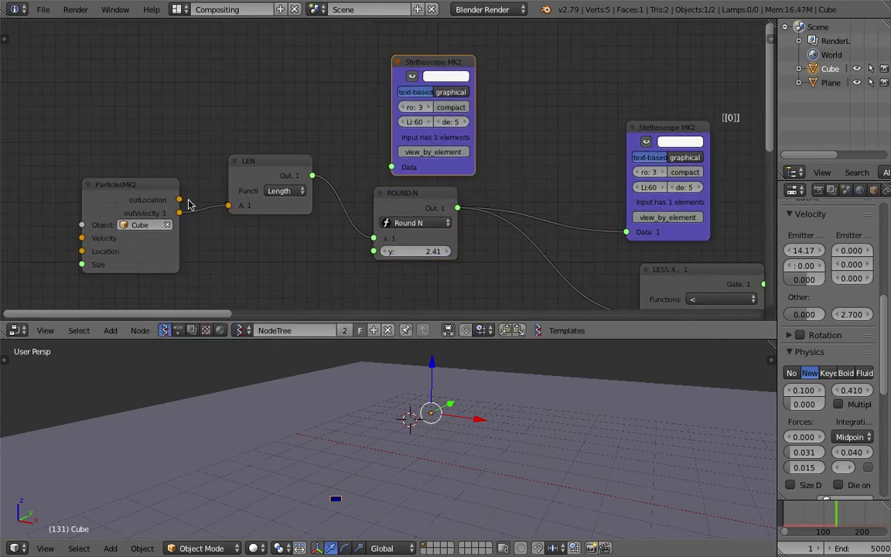
Connect the outVelocity output of ParticlesMK2 to the Data input of the copied Stethoscope MK2 node
left_click_drag(180, 213, 387, 171)
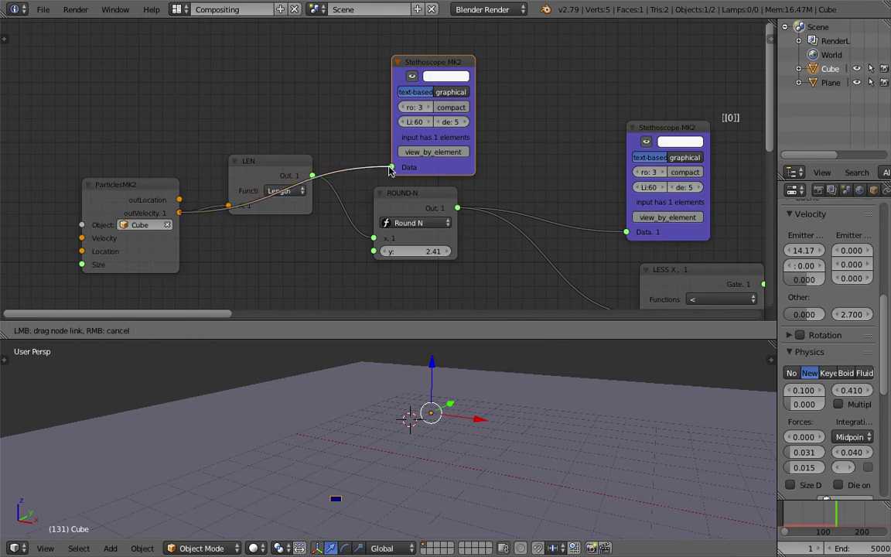
left_click_drag(389, 170, 391, 168)
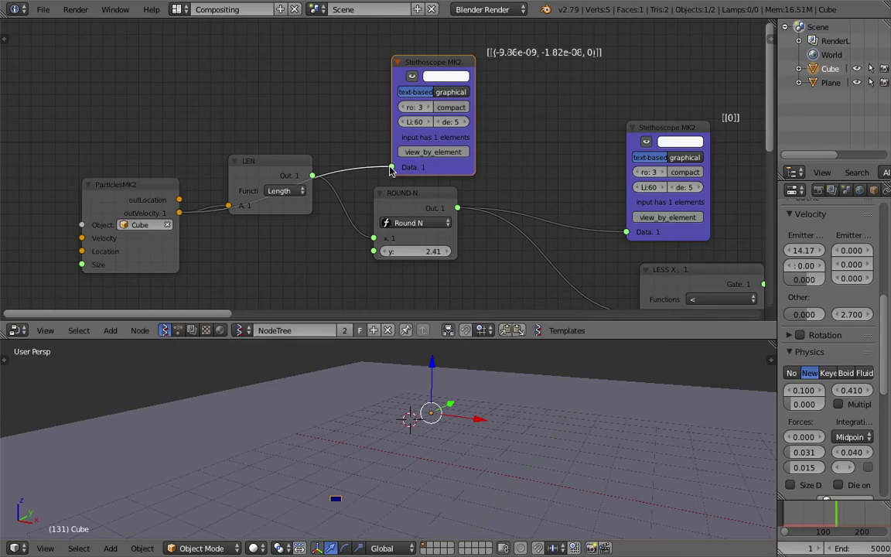
middle_click_drag(564, 185, 542, 202)
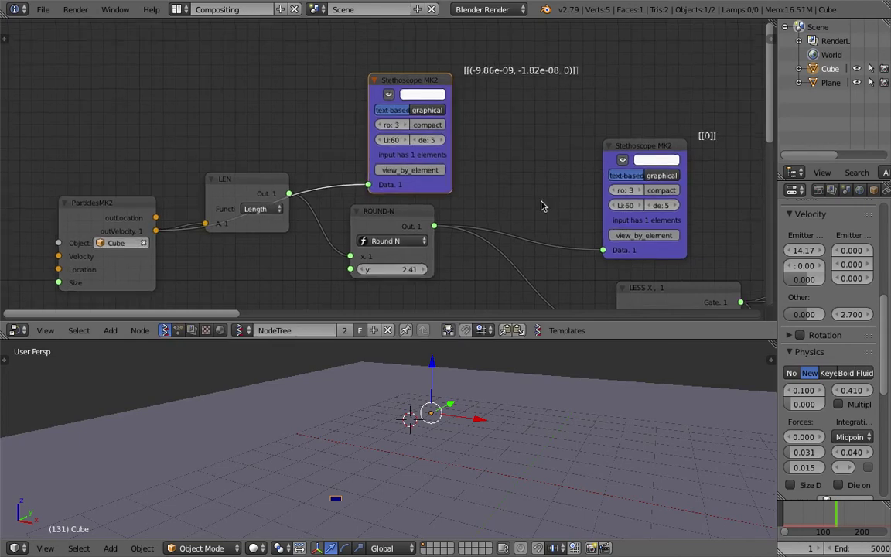
Play the animation from frame 0, stop it at frame 27, and examine the velocity vector beside the copied Stethoscope MK2
left_click(780, 514)
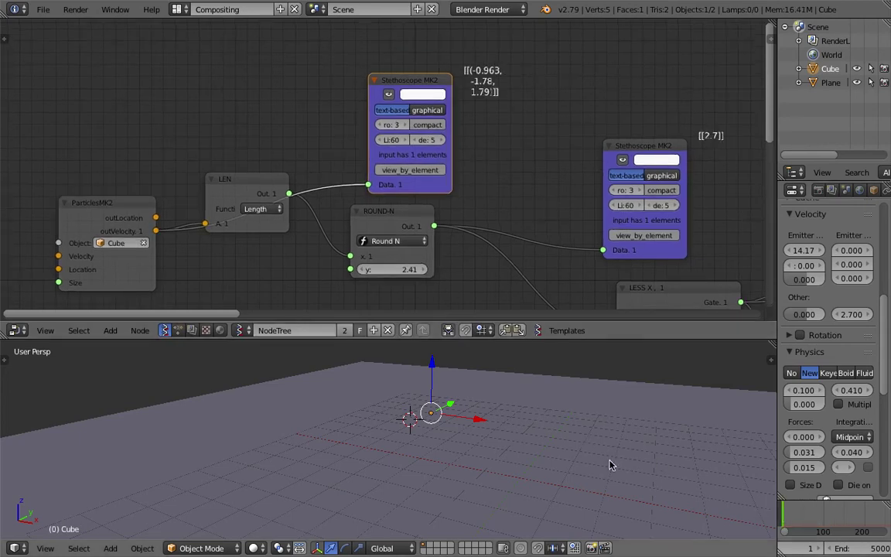
key("alt+a")
key("alt+a")
middle_click_drag(398, 114, 374, 154)
scroll(379, 153, "up", 4)
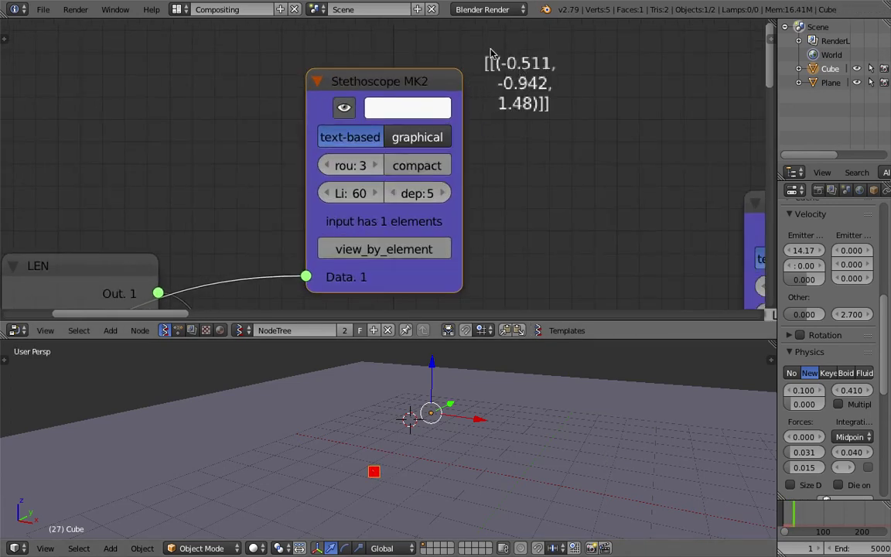
scroll(451, 81, "down", 2)
middle_click_drag(441, 109, 489, 83)
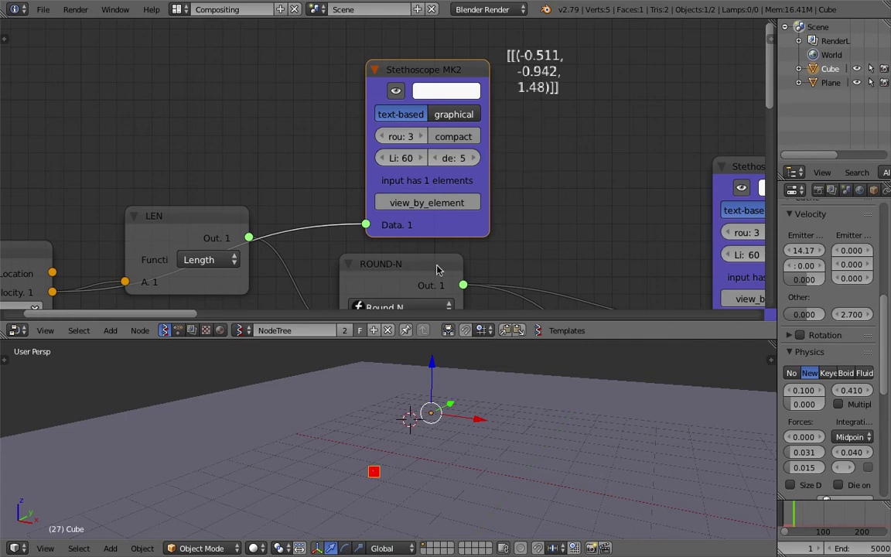
middle_click_drag(351, 251, 388, 215)
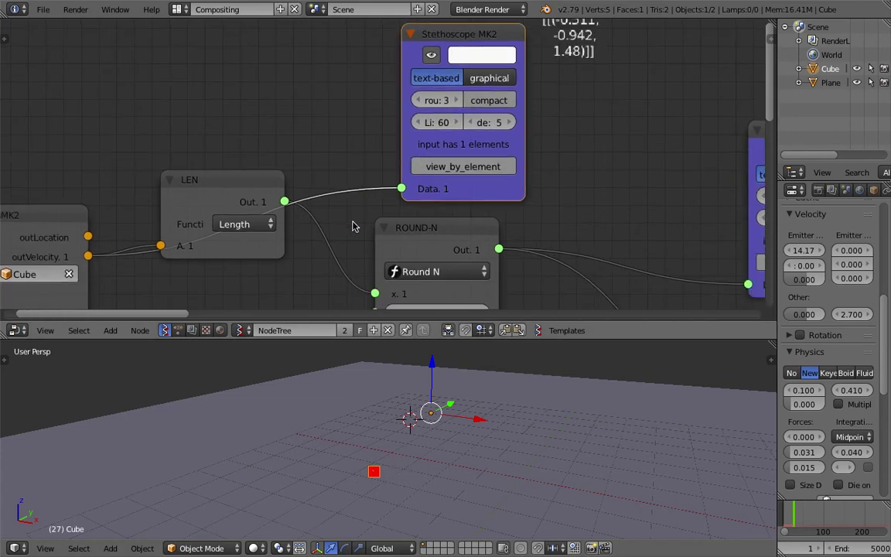
middle_click_drag(433, 441, 399, 454)
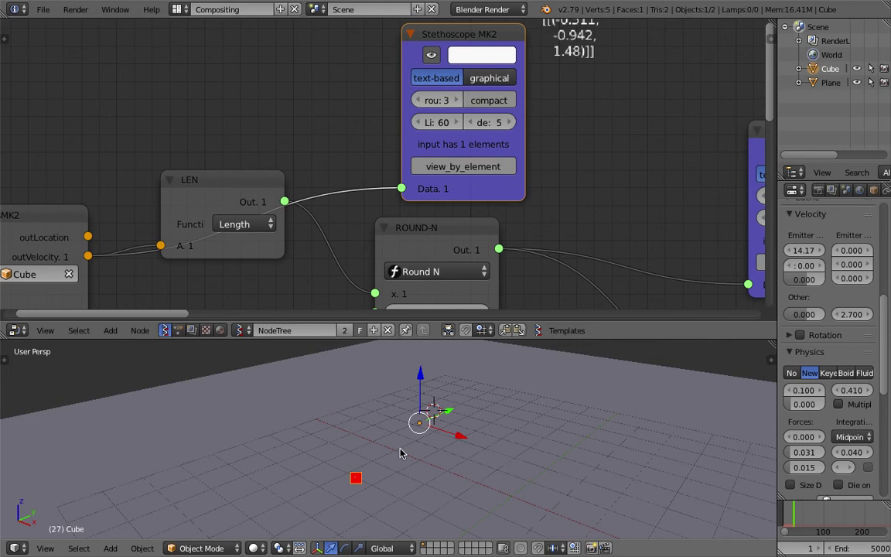
scroll(469, 43, "down", 2)
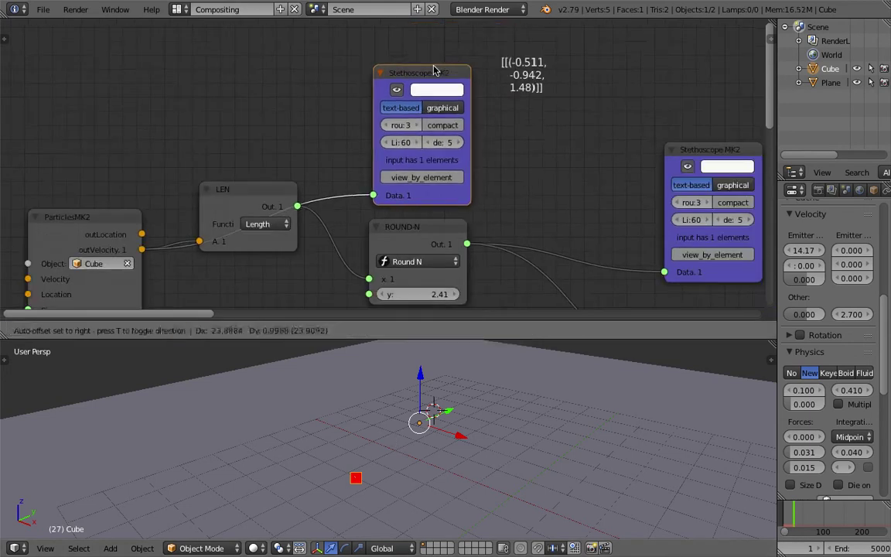
scroll(502, 68, "up", 1)
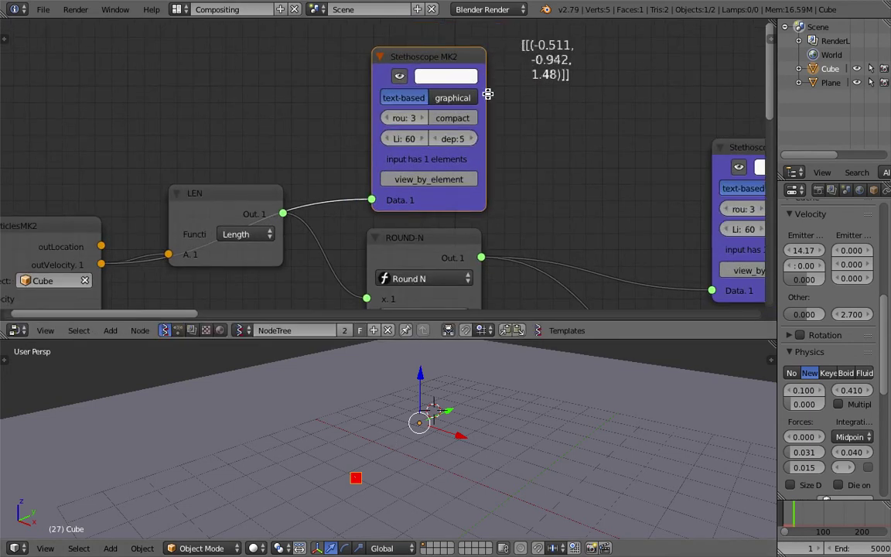
Move the LEN node up clear of the outVelocity link and keep its function set to Length
middle_click_drag(333, 188, 353, 141)
left_click_drag(268, 140, 259, 83)
middle_click_drag(234, 81, 363, 108)
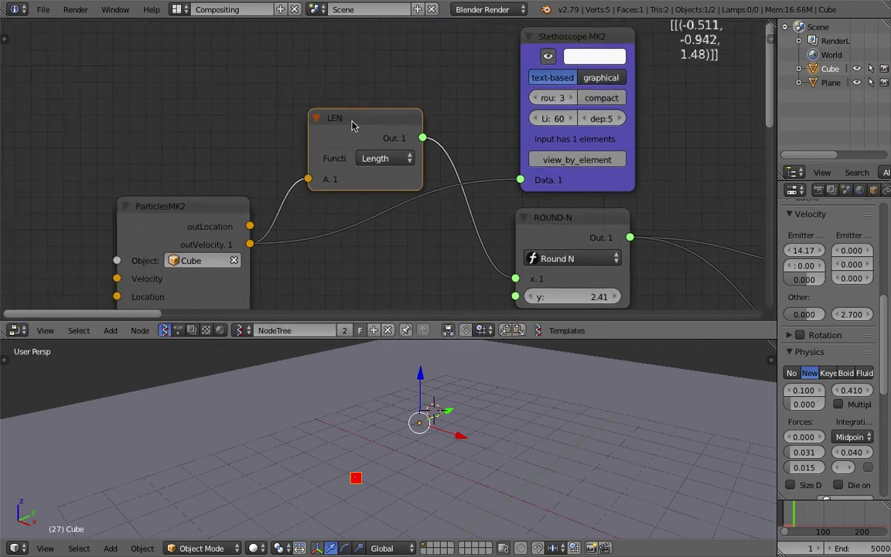
left_click(384, 158)
left_click(394, 223)
left_click(373, 158)
left_click_drag(359, 134, 352, 118)
middle_click_drag(358, 116, 348, 121)
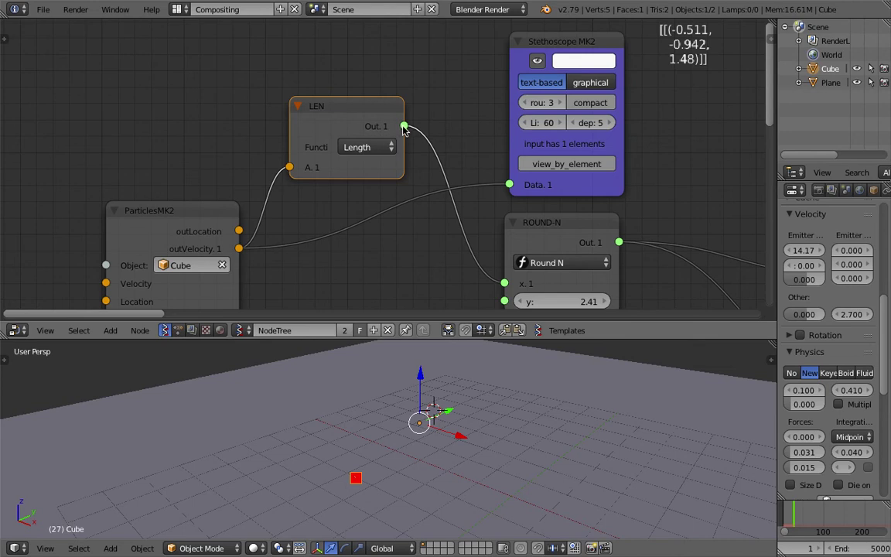
Connect the LEN output to the copied Stethoscope MK2 and play the animation to read the velocity length
middle_click_drag(403, 128, 388, 136)
left_click_drag(387, 136, 491, 194)
middle_click_drag(503, 141, 392, 172)
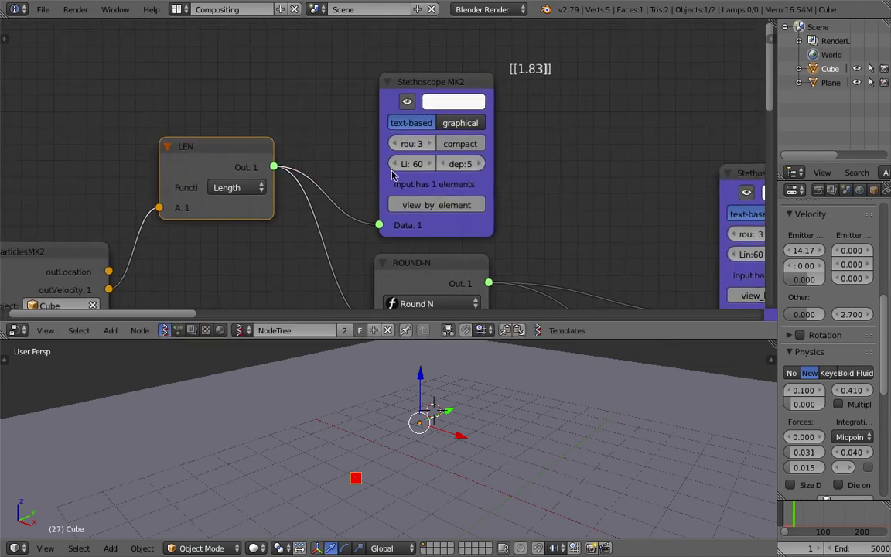
middle_click_drag(548, 81, 544, 79)
left_click_drag(476, 75, 469, 57)
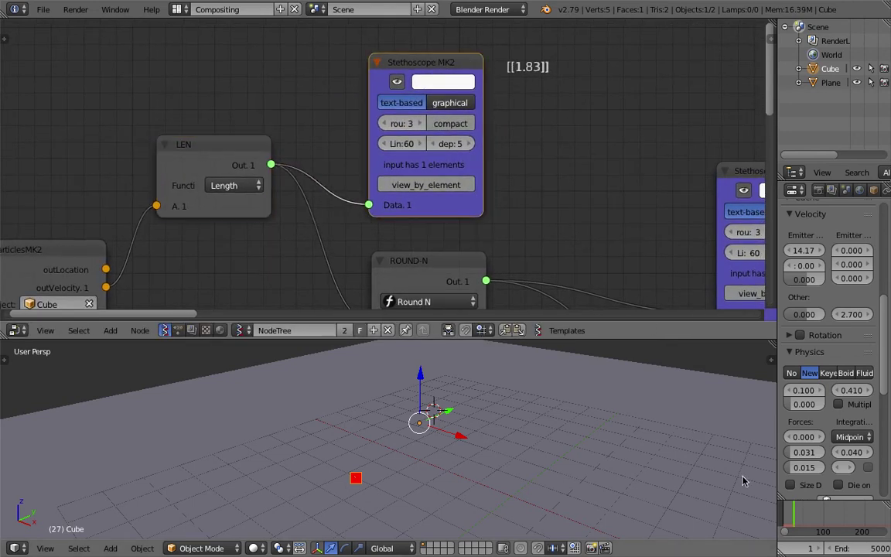
key("alt+a")
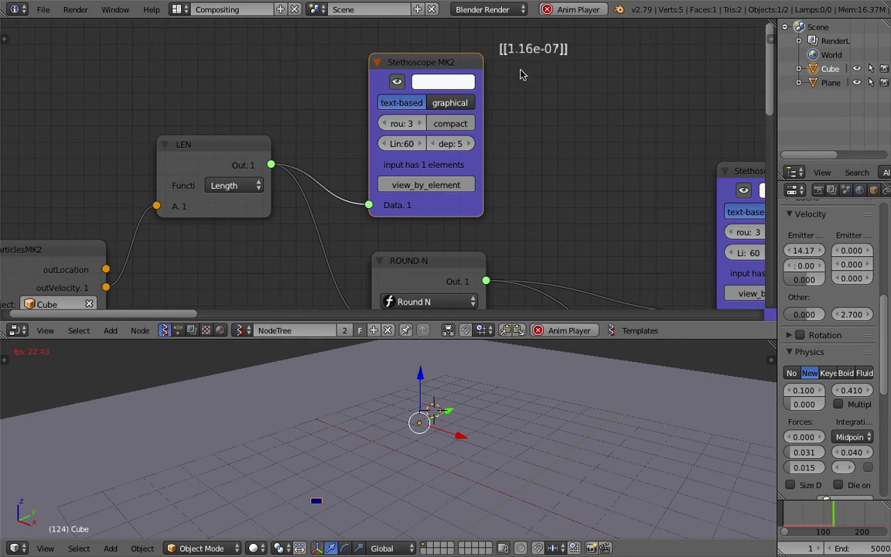
scroll(520, 136, "down", 2)
middle_click_drag(521, 136, 490, 84)
Connect the ROUND-N output to the copied Stethoscope MK2 and move the copy farther from LEN
left_click_drag(407, 201, 395, 197)
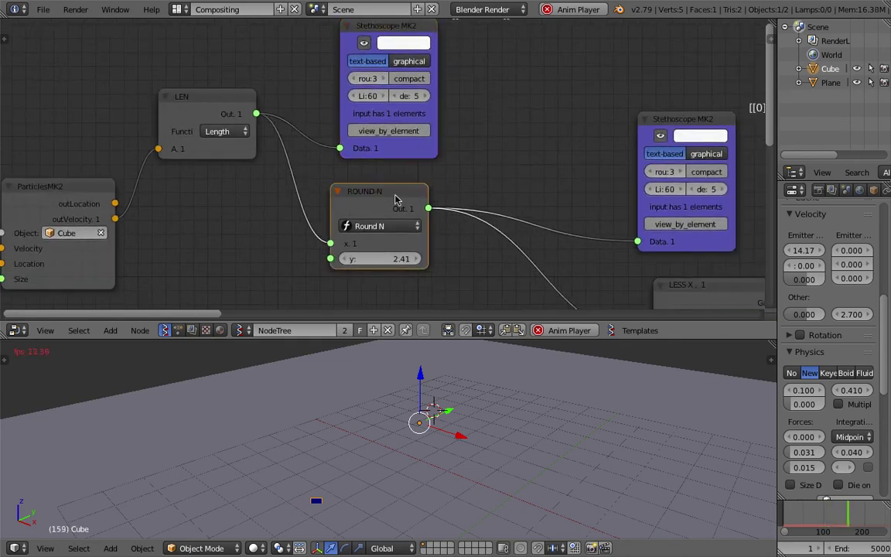
middle_click_drag(435, 201, 422, 218)
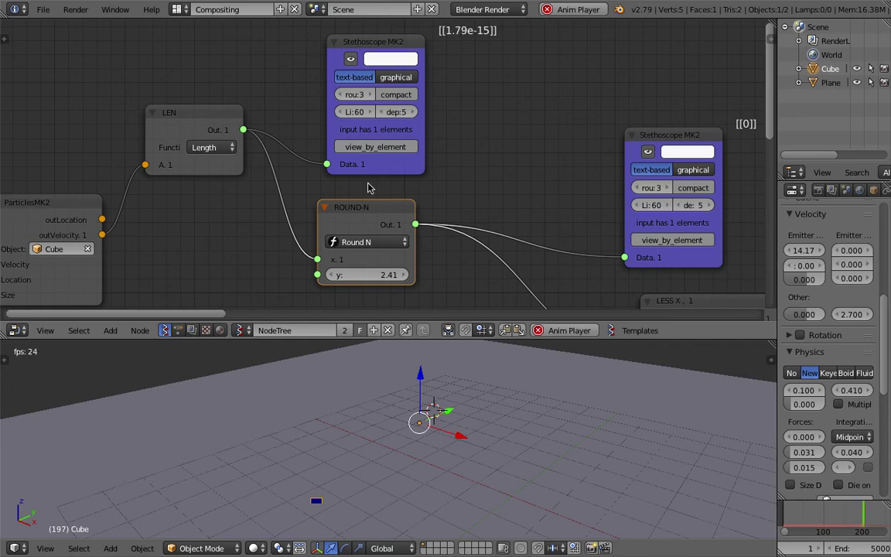
left_click_drag(415, 224, 326, 164)
left_click_drag(418, 48, 506, 57)
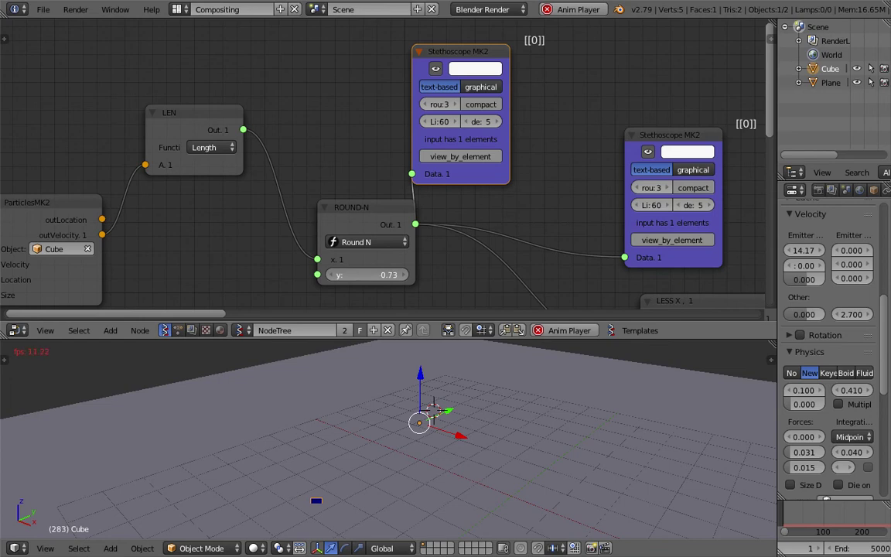
Try a y value of 0.2 in the ROUND-N node while the animation plays
left_click(389, 276)
type("0.2")
key("Return")
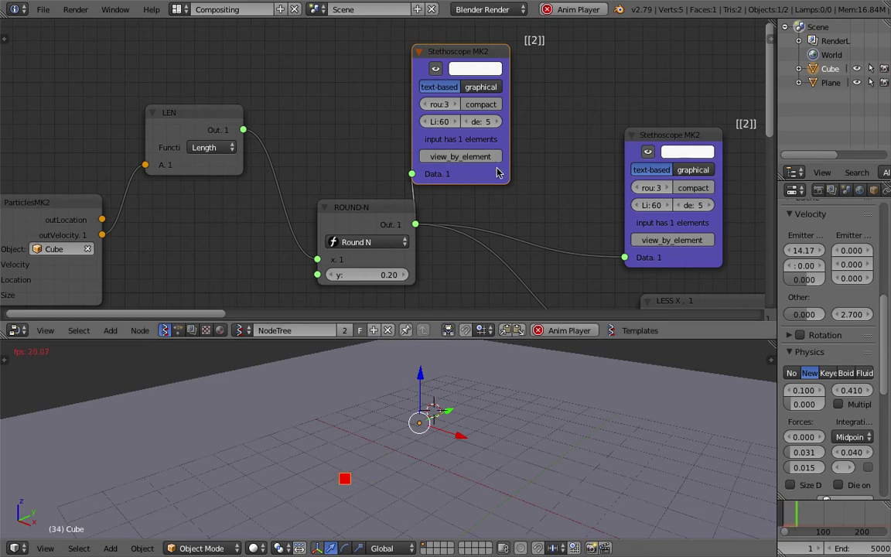
Set the y value of ROUND-N to 2 and delete the copied Stethoscope MK2 above it
left_click(402, 275)
type("2")
key("Return")
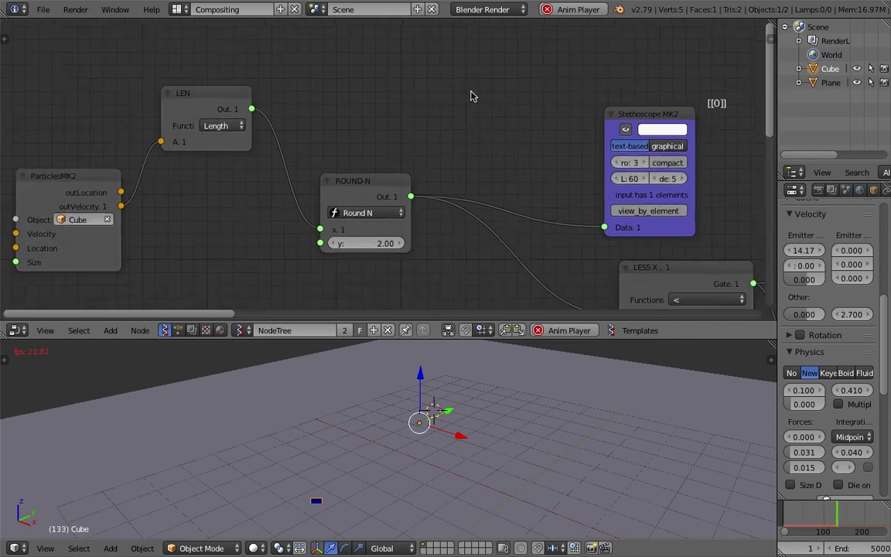
left_click(364, 177)
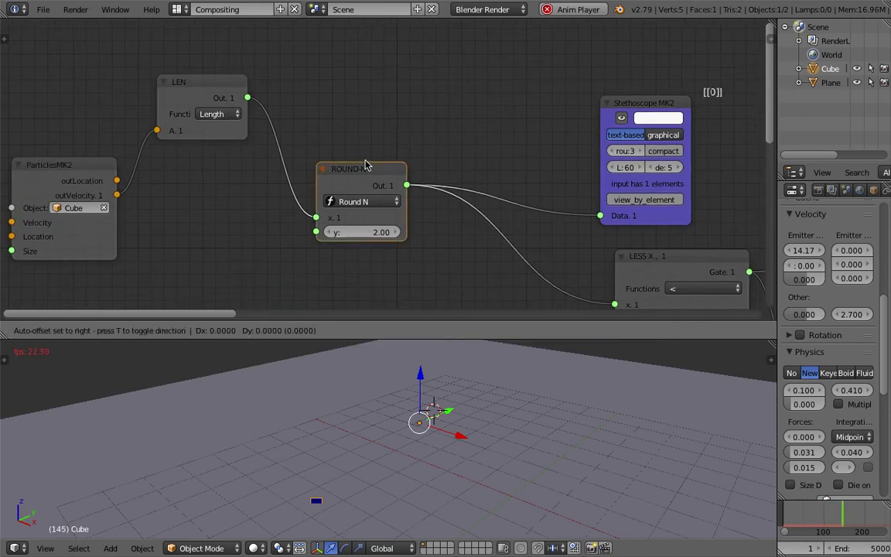
key("Escape")
Raise the Stethoscope MK2 fed by ROUND-N and move it and the LESS X node closer to ROUND-N
middle_click_drag(526, 142, 347, 112)
left_click_drag(456, 82, 424, 53)
left_click_drag(488, 235, 407, 225)
middle_click_drag(414, 203, 391, 178)
scroll(411, 225, "up", 1)
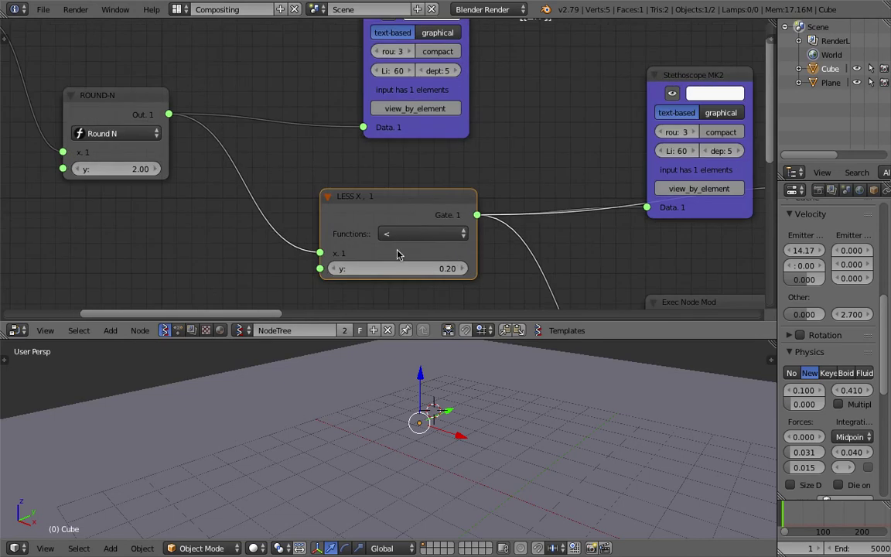
Raise the Stethoscope MK2 fed by LESS X and play the animation to check the gate's reading
scroll(354, 212, "down", 1)
middle_click_drag(463, 195, 294, 227)
left_click_drag(450, 112, 435, 65)
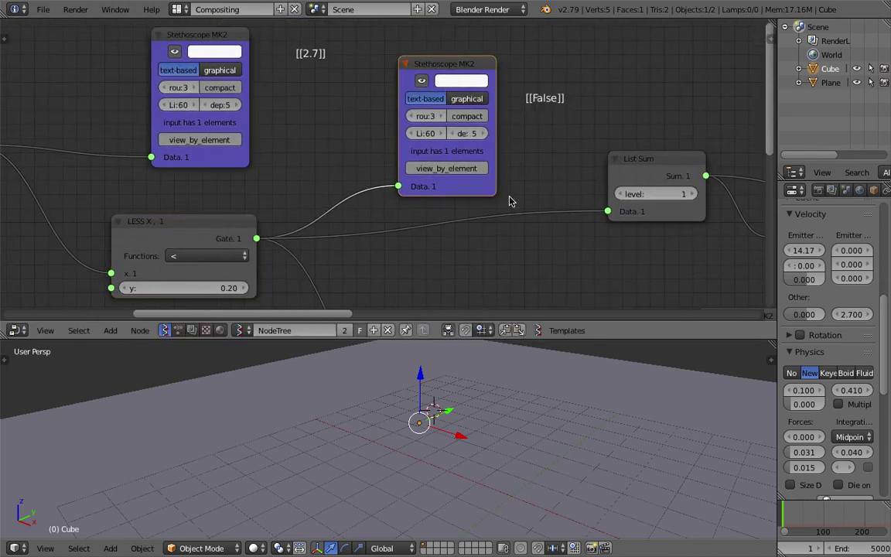
key("alt+a")
middle_click_drag(440, 221, 465, 212)
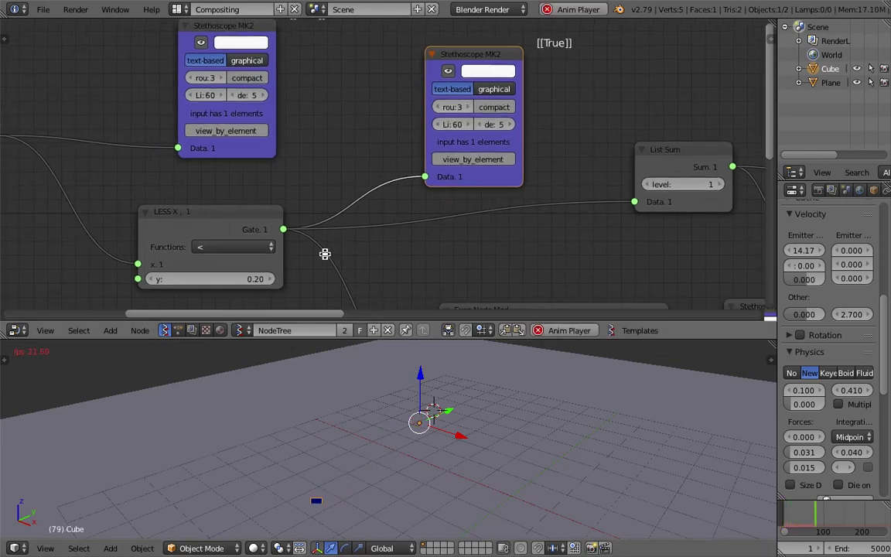
middle_click_drag(324, 253, 326, 258)
middle_click_drag(530, 144, 518, 143)
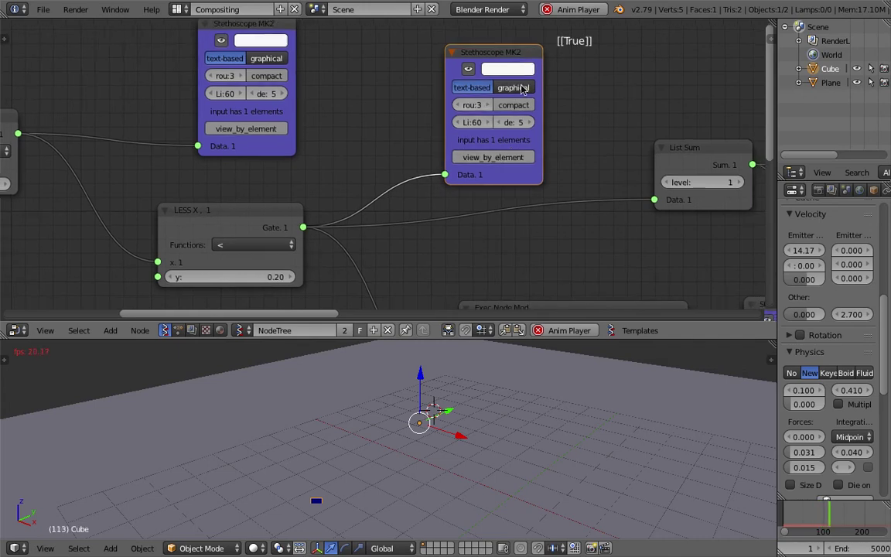
left_click_drag(493, 60, 472, 44)
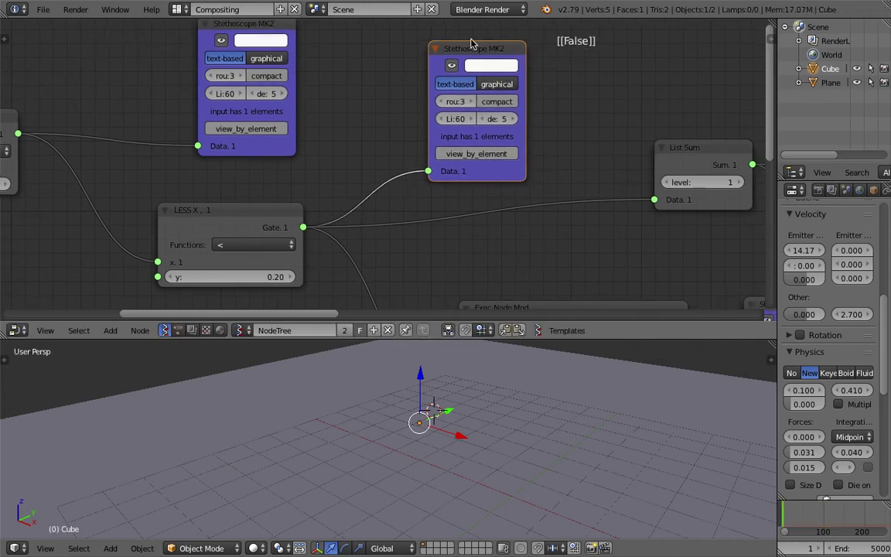
Move the List Sum node closer to LESS X and raise the Stethoscope MK2 connected to it
scroll(497, 149, "down", 2)
middle_click_drag(645, 164, 435, 152)
left_click_drag(452, 140, 391, 153)
middle_click_drag(658, 101, 552, 122)
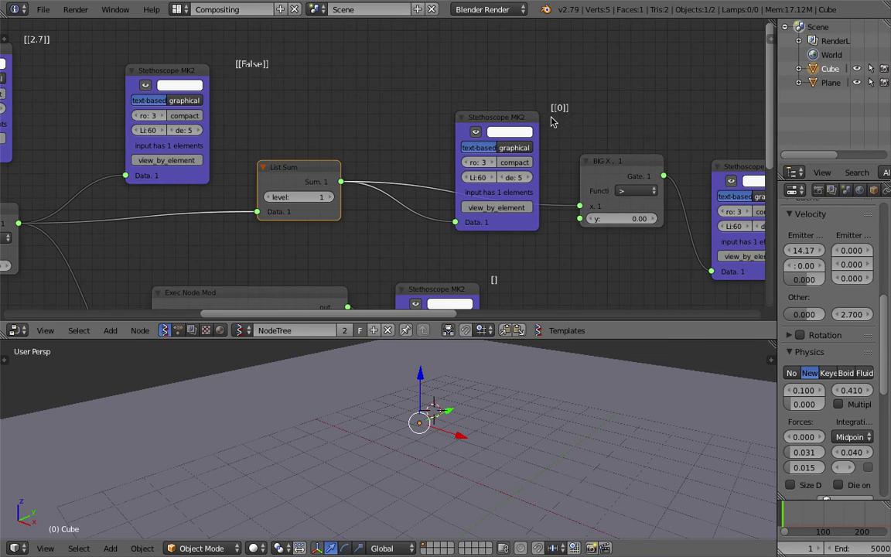
left_click_drag(516, 116, 458, 61)
Move Exec Node Mod and its Stethoscope MK2 closer to LESS X, showing the node's code as a single text block
scroll(463, 153, "down", 2)
middle_click_drag(511, 169, 506, 137)
scroll(499, 157, "up", 1)
middle_click_drag(279, 228, 342, 207)
left_click_drag(339, 228, 309, 206)
middle_click_drag(336, 210, 334, 159)
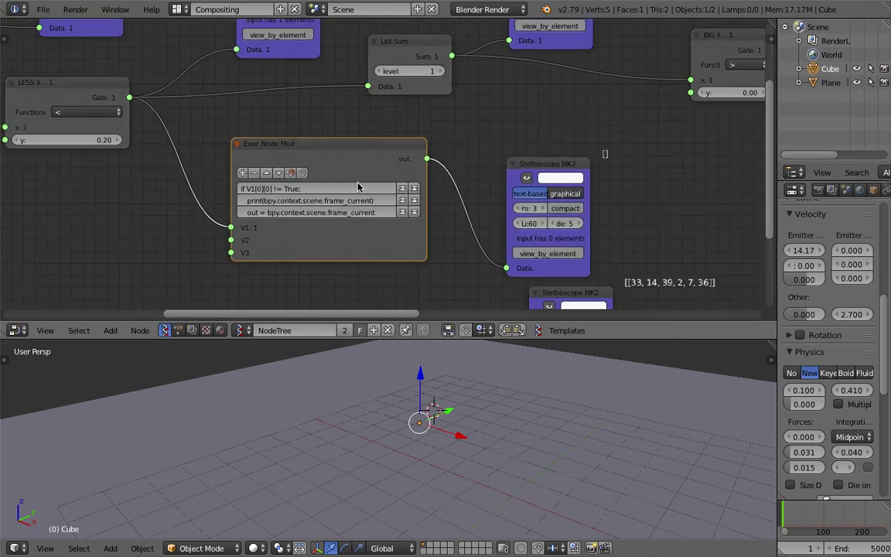
scroll(379, 192, "down", 4)
scroll(376, 192, "up", 6)
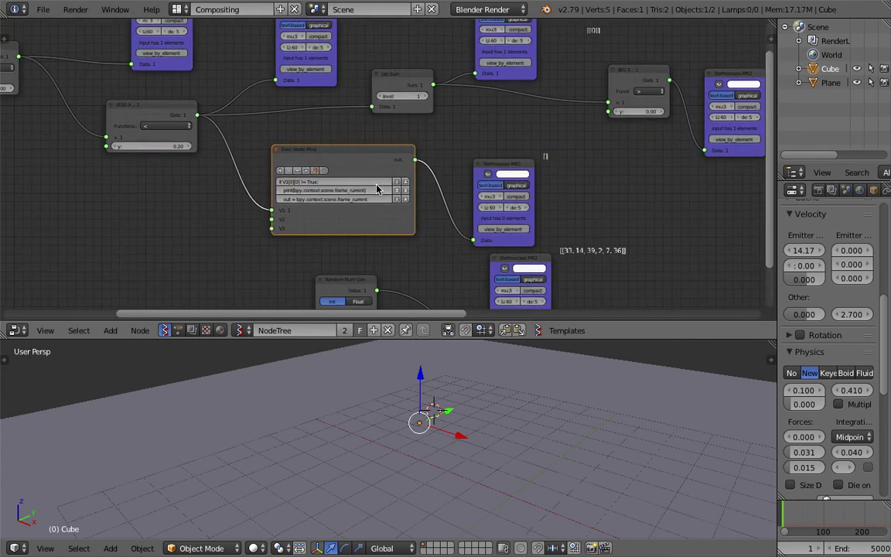
left_click_drag(365, 168, 296, 152)
left_click_drag(528, 169, 473, 168)
Move the List Sum node farther from LESS X and shift its Stethoscope MK2 up above it
middle_click_drag(451, 167, 269, 200)
middle_click_drag(628, 94, 563, 153)
scroll(563, 153, "down", 2)
scroll(363, 196, "down", 2)
middle_click_drag(363, 195, 492, 193)
left_click_drag(393, 140, 430, 125)
left_click_drag(466, 55, 493, 37)
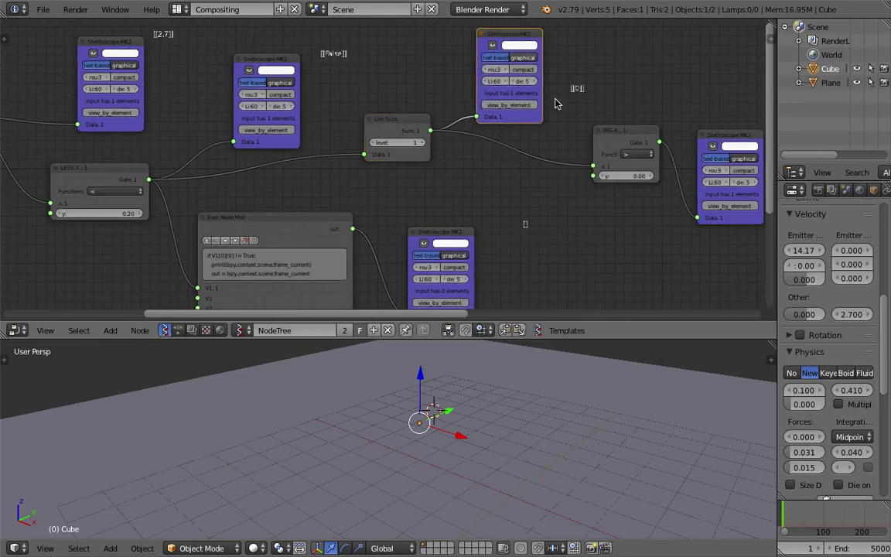
Move the BIG X node and its Stethoscope MK2 closer to List Sum
left_click_drag(620, 131, 577, 119)
left_click_drag(718, 140, 636, 130)
middle_click_drag(550, 113, 569, 124)
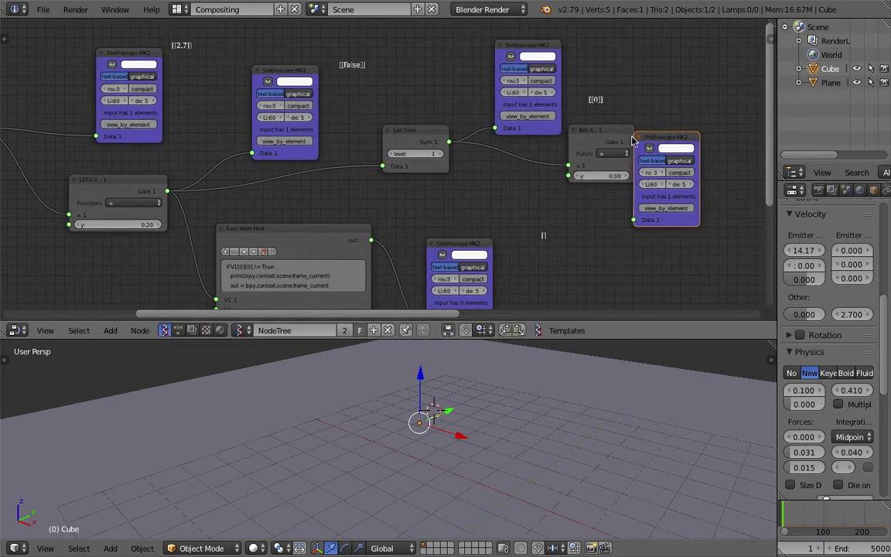
Move the LESS X node slightly farther from Exec Node Mod
middle_click_drag(344, 196, 471, 123)
scroll(379, 160, "up", 4)
left_click_drag(243, 92, 204, 103)
middle_click_drag(298, 66, 228, 192)
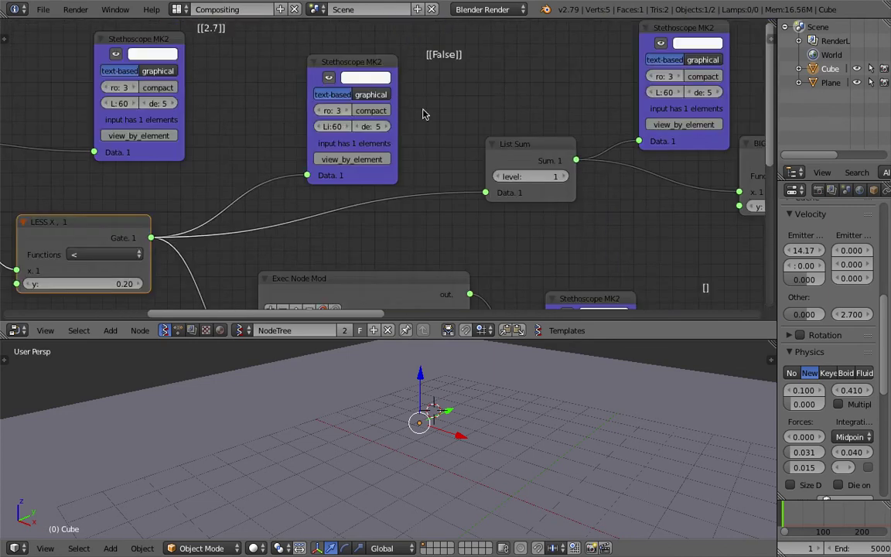
Examine the Exec Node Mod code that outputs the current frame depending on the V1 input
middle_click_drag(368, 175, 365, 113)
middle_click_drag(376, 66, 376, 98)
middle_click_drag(370, 245, 373, 139)
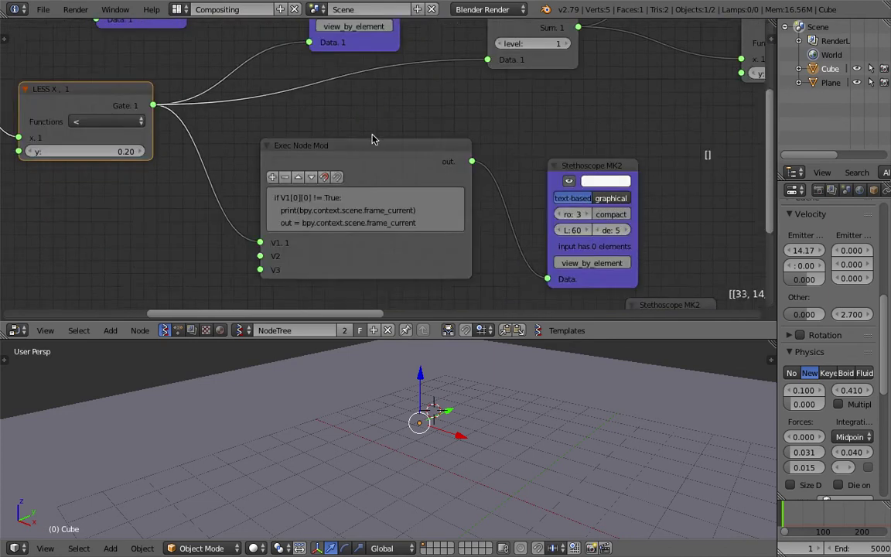
scroll(375, 159, "up", 4)
middle_click_drag(304, 186, 330, 171)
scroll(330, 171, "up", 2)
middle_click_drag(276, 195, 270, 173)
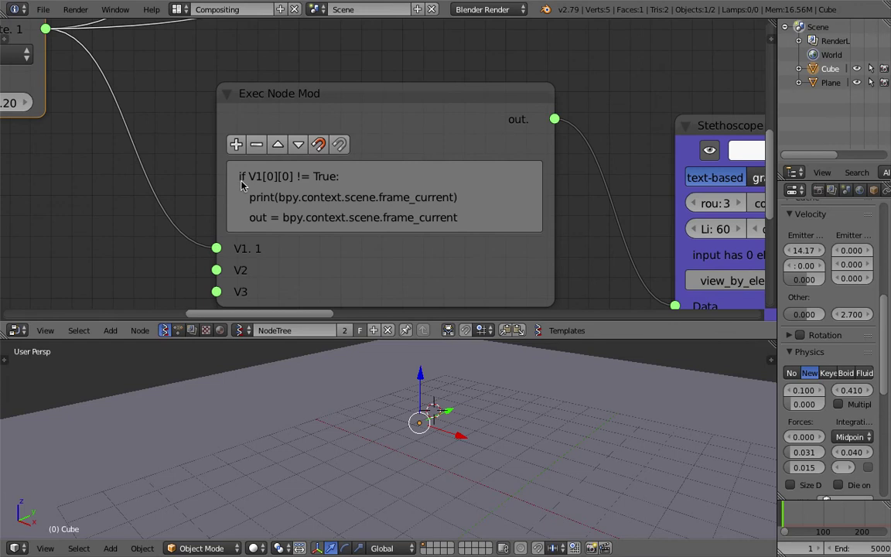
middle_click_drag(189, 174, 248, 167)
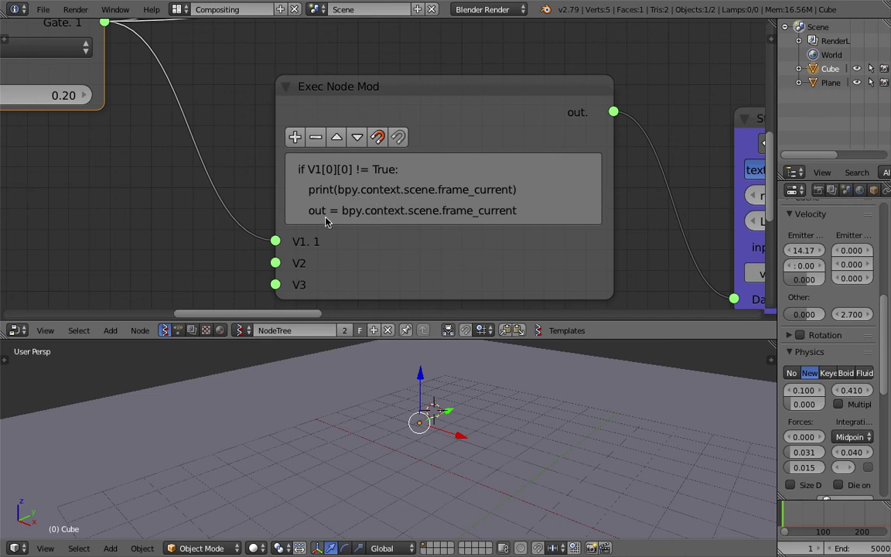
Add a code line at the end of Exec Node Mod holding a copy of out = bpy.context.scene.frame_current
key("Home")
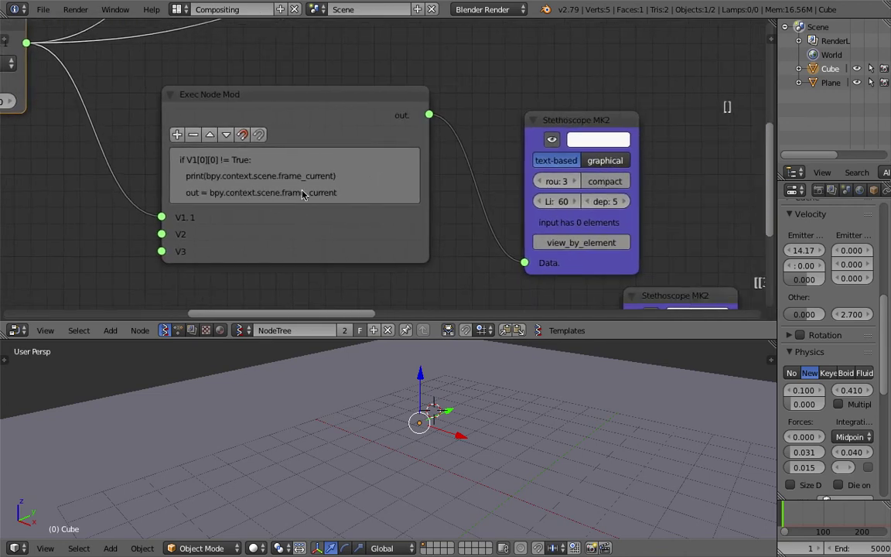
scroll(371, 159, "up", 2)
left_click(203, 207)
left_click(203, 196)
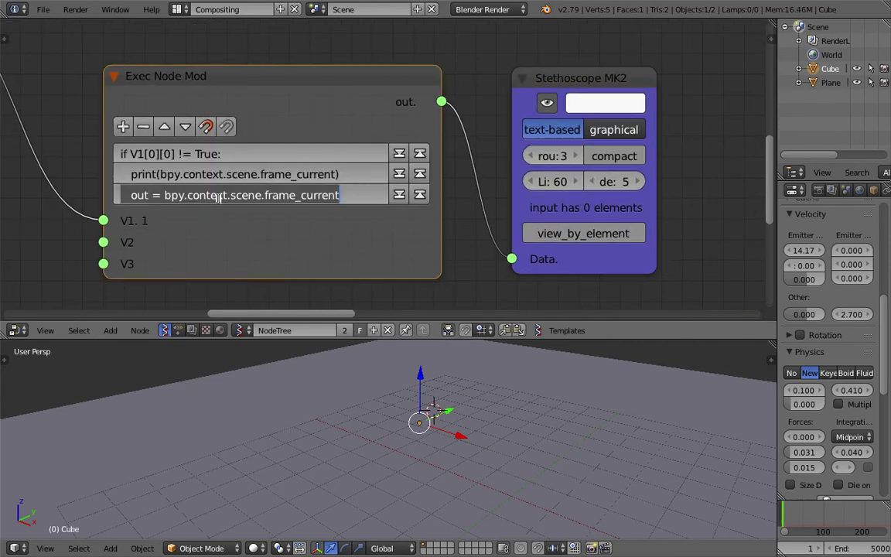
left_click(133, 195)
left_click(159, 195)
key("shift+End")
key("Return")
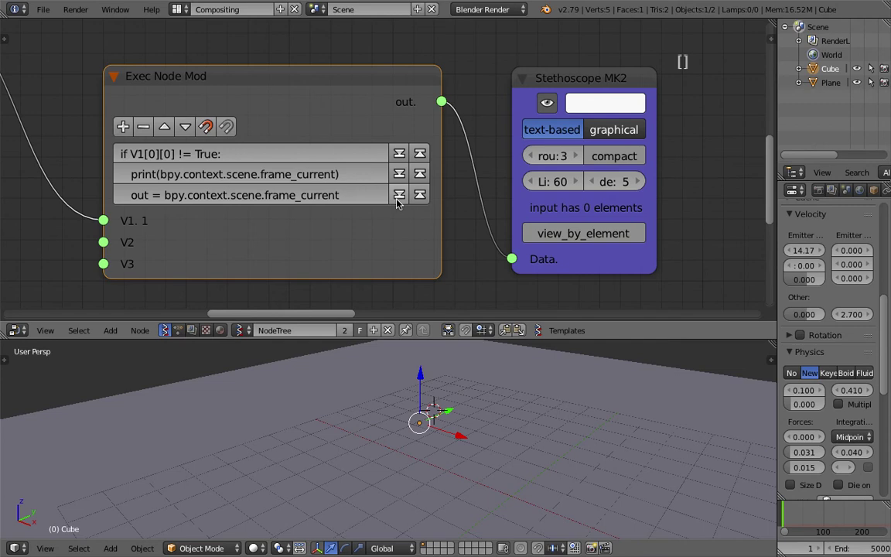
left_click(398, 198)
left_click(298, 214)
type("out = bpy.context.scene.frame_current")
Remove the indentation from the last code line so it sits outside the if block
left_click(68, 150)
left_click(130, 215)
left_click(130, 214)
key("BackSpace")
key("BackSpace")
key("BackSpace")
key("BackSpace")
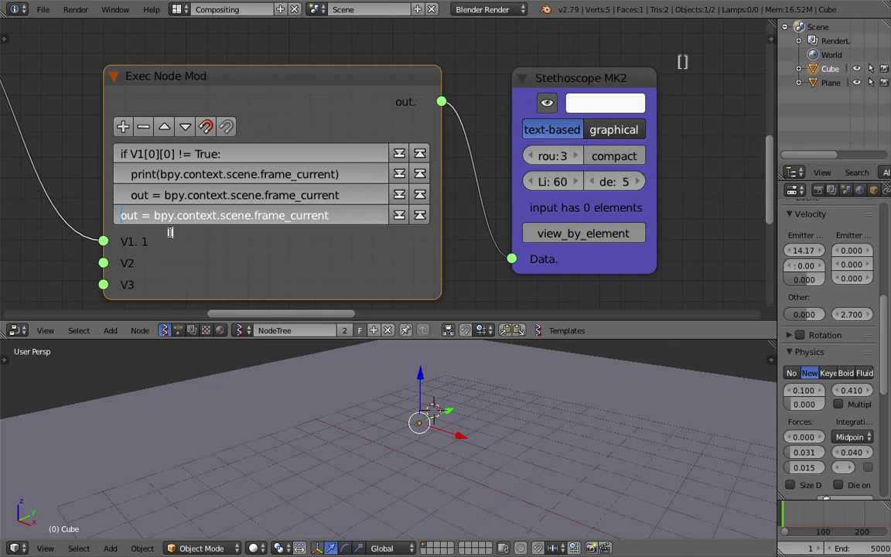
Insert a code line above the if statement reading lastframe = 0
left_click(283, 152)
left_click(417, 153)
left_click(188, 154)
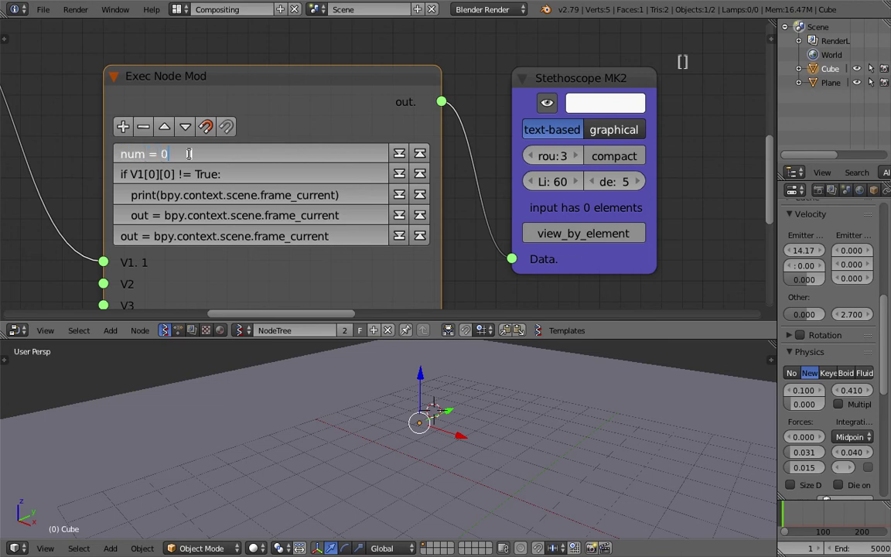
type("mynum")
type("lastframe = ")
type("0")
key("Return")
Change the indented out assignment to lastfame = bpy.context.scene.frame_current
left_click(141, 215)
double_click(142, 215)
type("lastfrm")
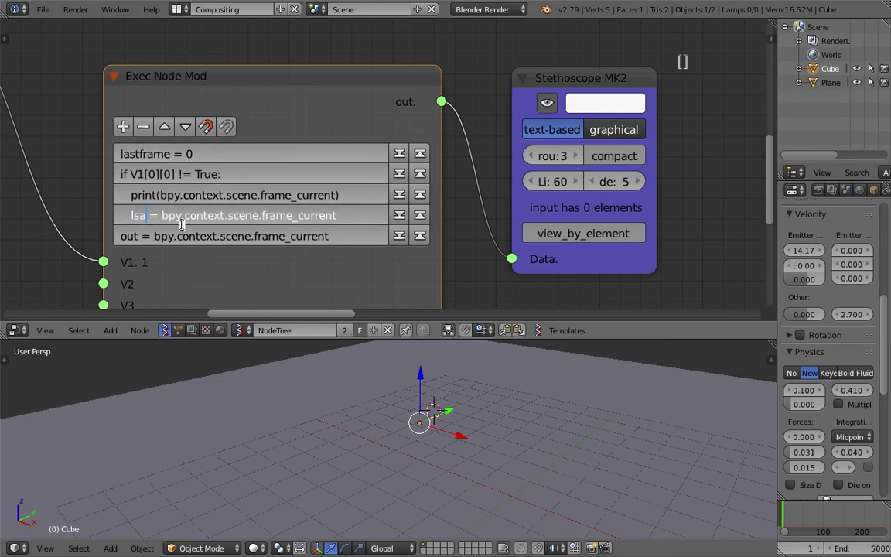
key("BackSpace")
key("BackSpace")
type("ame")
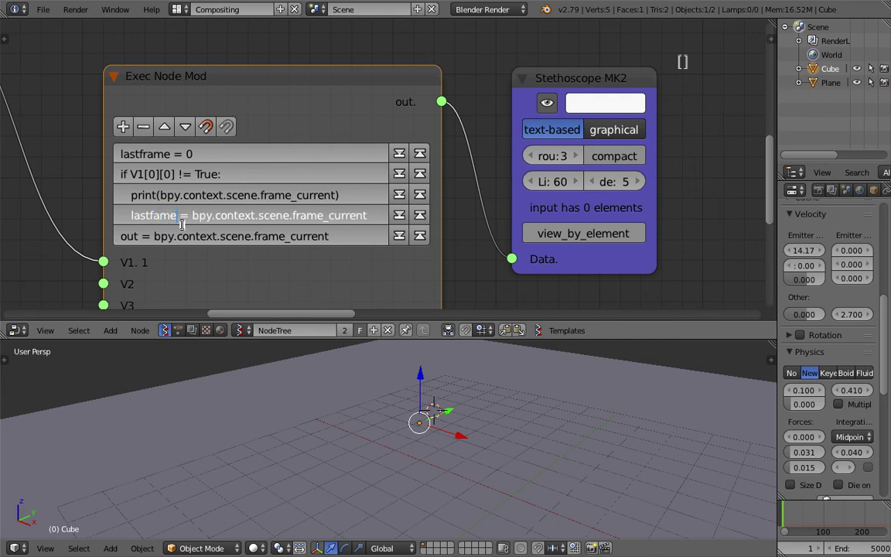
key("Return")
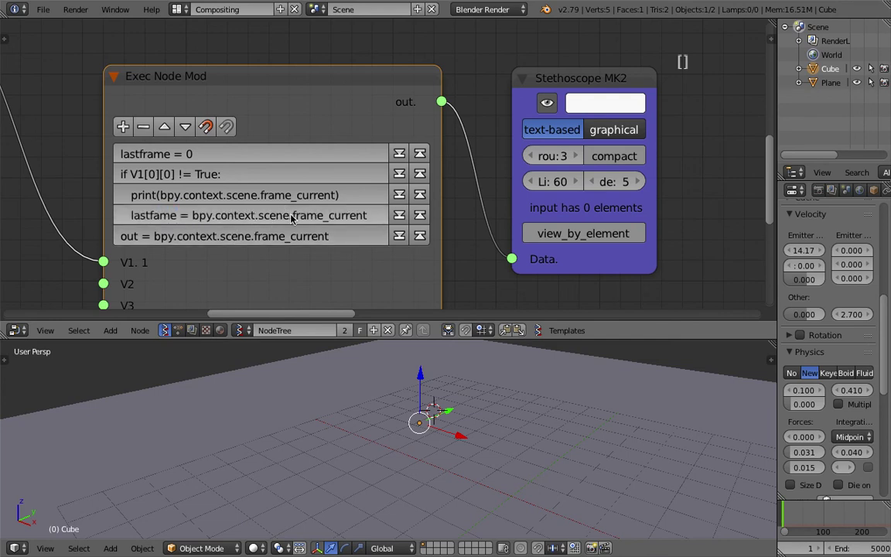
Change the last code line to out = lastframe
left_click_drag(166, 237, 341, 232)
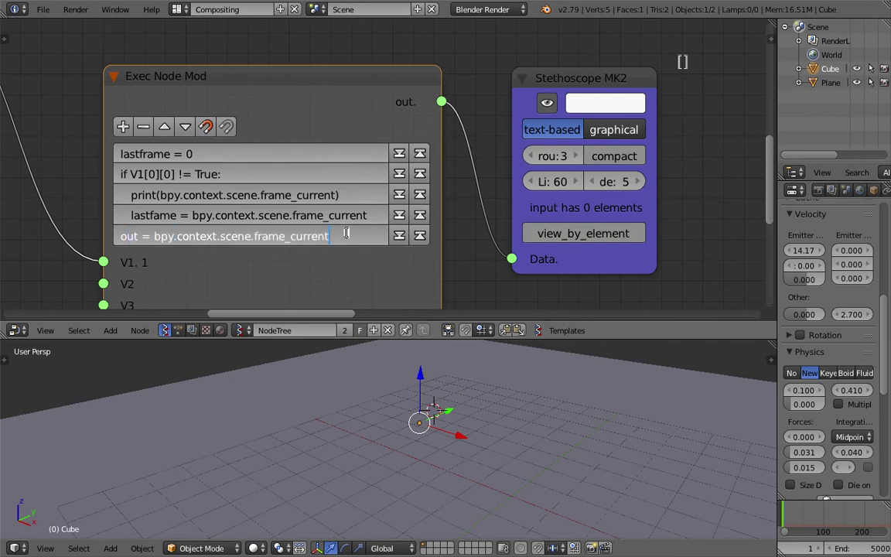
left_click_drag(165, 237, 328, 235)
type("lastframe")
key("Return")
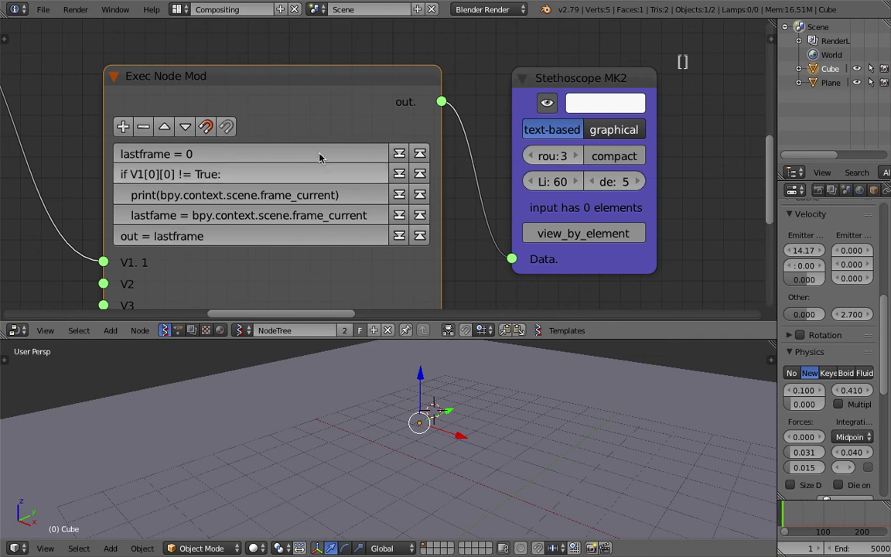
Run the animation to frame 13 and check what Exec Node Mod sends to its Stethoscope MK2
key("alt+a")
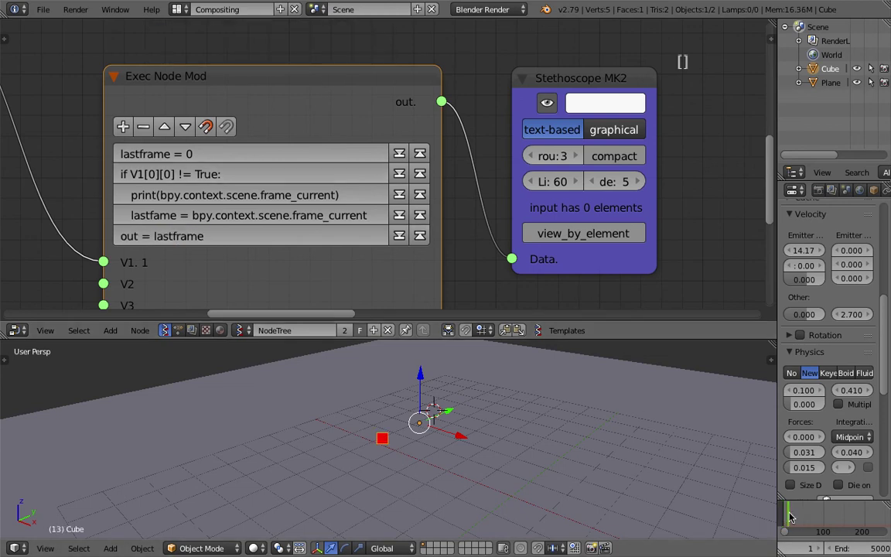
key("KP_Decimal")
middle_click_drag(299, 211, 335, 85)
middle_click_drag(382, 234, 443, 200, "ctrl")
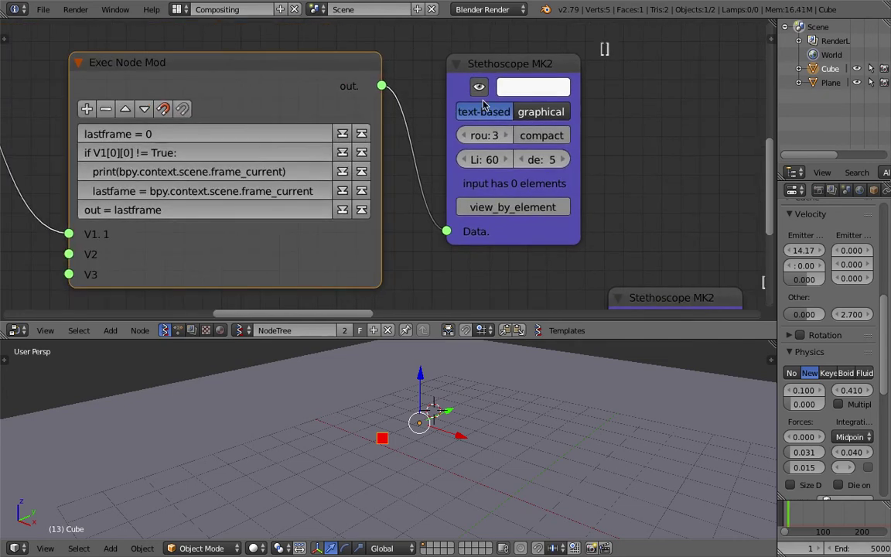
Wrap the output in square brackets so the last code line reads out = [lastframe]
left_click(195, 214)
left_click_drag(194, 215, 114, 210)
type("[")
key("Return")
Change the last code line to out = 123 and return the timeline to frame 0
left_click_drag(100, 210, 211, 213)
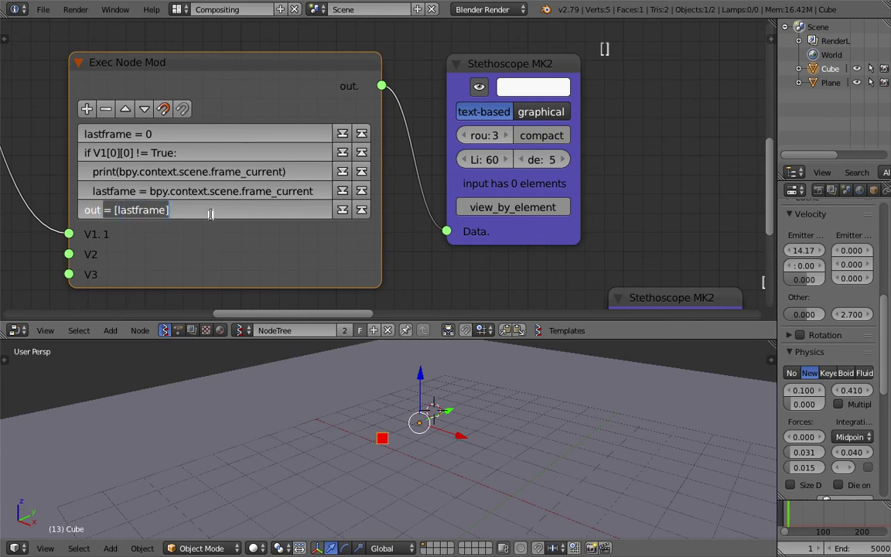
key("BackSpace")
type("123")
key("Return")
scroll(212, 216, "down", 2)
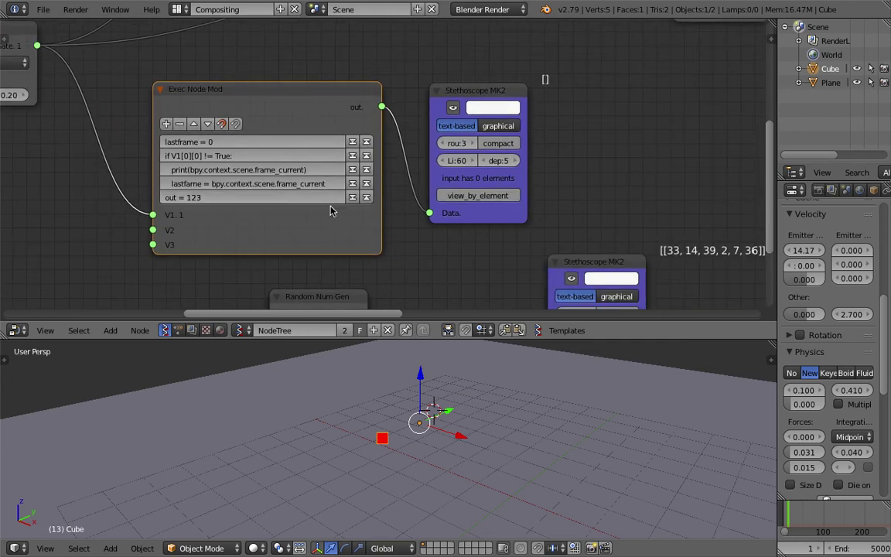
left_click_drag(802, 524, 779, 520)
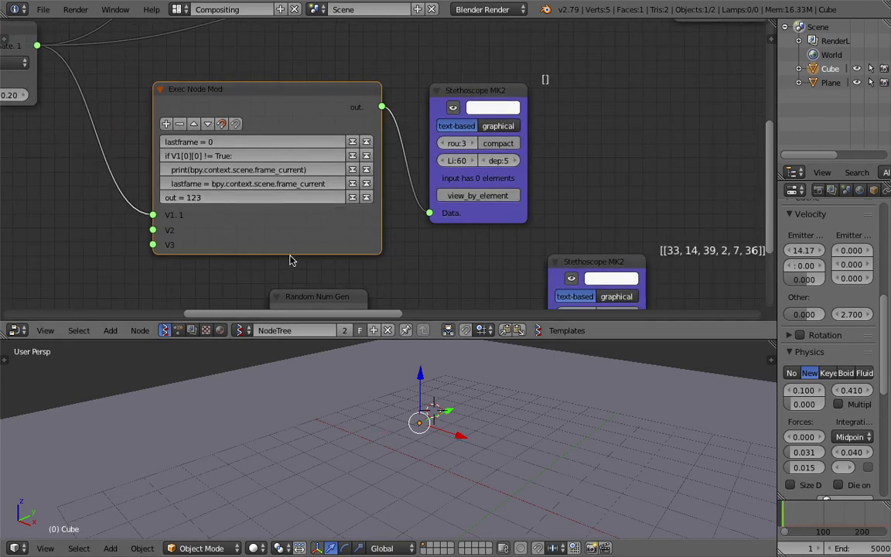
Try the output variable spelled as Out in the last code line, then restore it to out
scroll(205, 226, "up", 3)
left_click(156, 208)
double_click(121, 207)
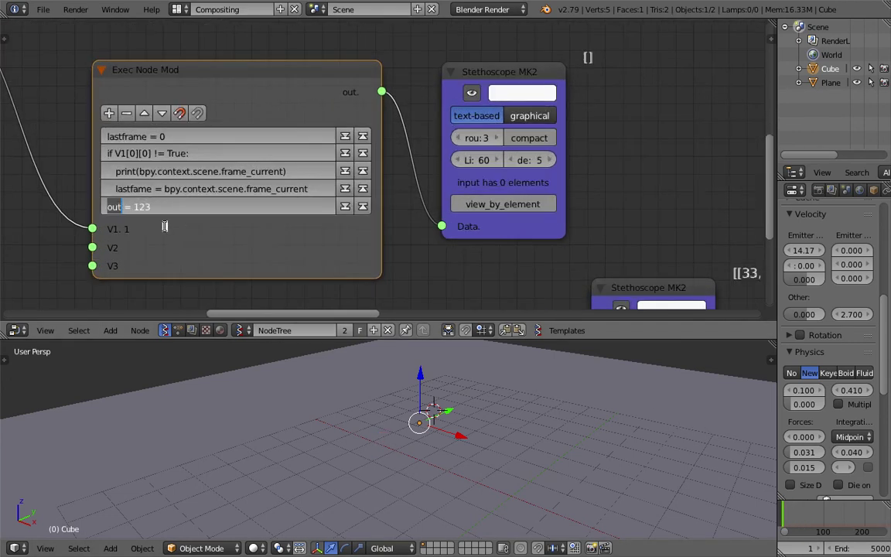
type("Out")
key("Return")
left_click(155, 207)
double_click(112, 208)
type("out")
Comment out the out = 123 line and the lastfame assignment with #
type("#")
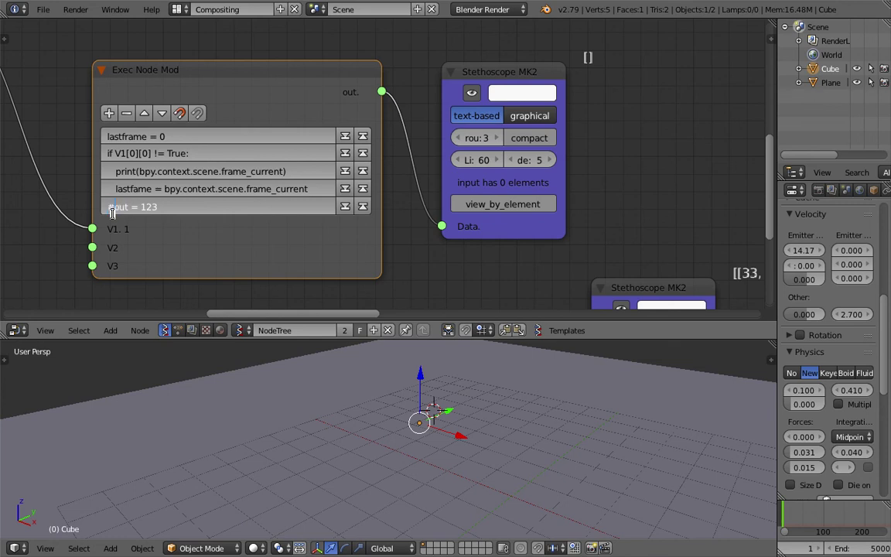
left_click(112, 185)
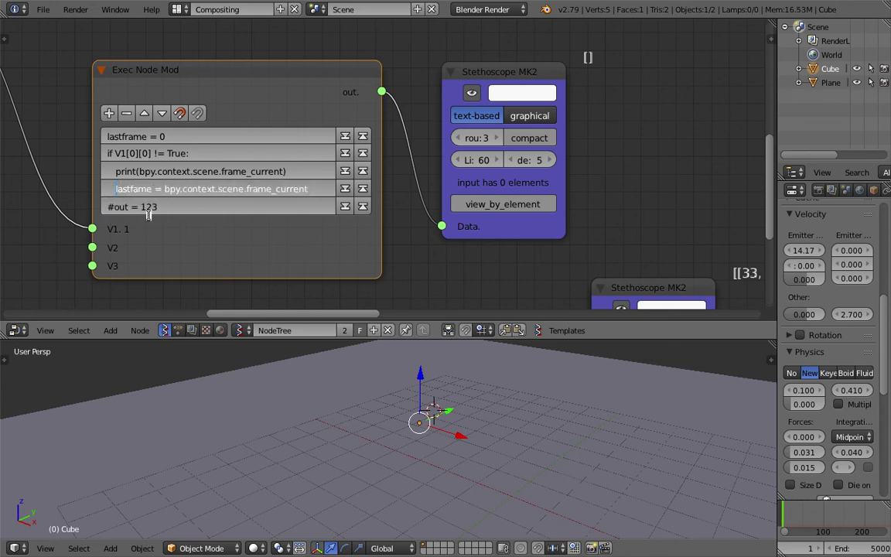
type("#")
key("Return")
Move the emitter Cube up above the plane
scroll(174, 235, "down", 4)
middle_click_drag(187, 246, 416, 230)
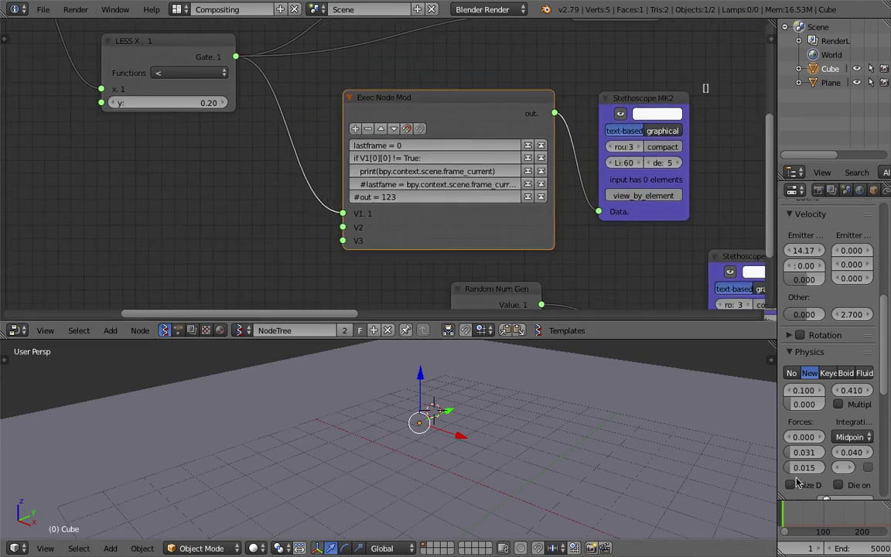
middle_click_drag(638, 442, 449, 430)
key("g")
left_click(446, 379)
middle_click_drag(420, 382, 437, 389)
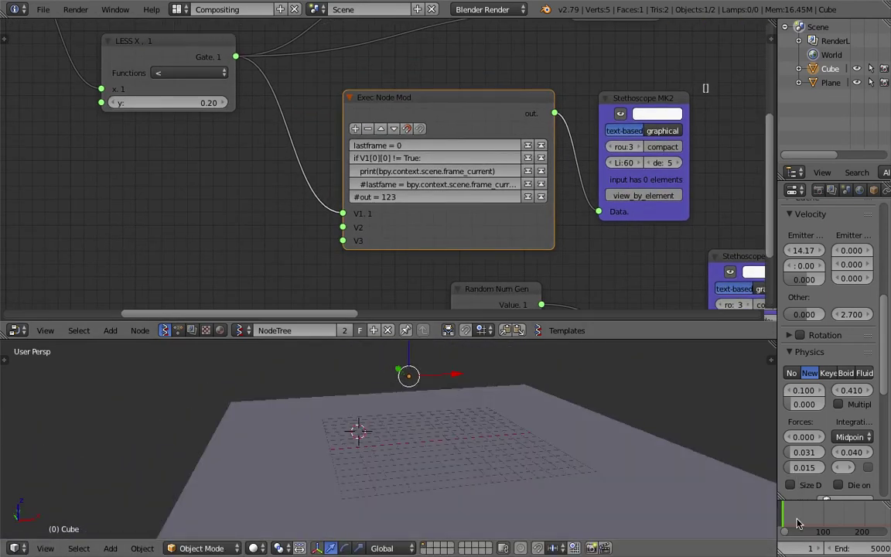
Play the animation until the particle settles and read the last frame number printed in the Terminal
key("alt+a")
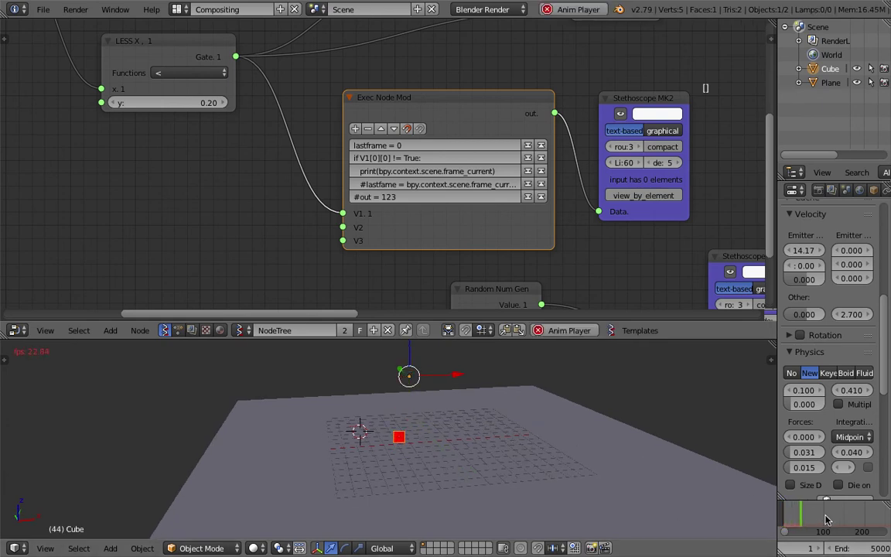
scroll(387, 166, "up", 3)
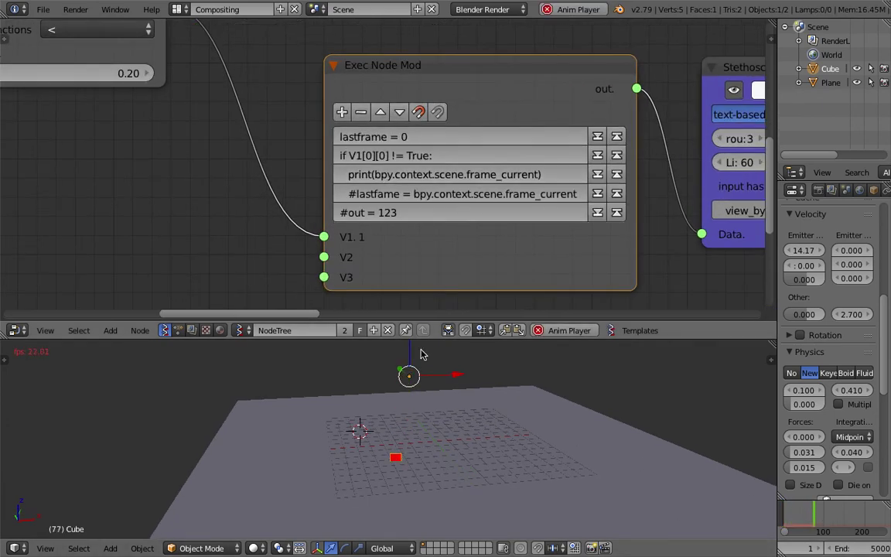
scroll(395, 156, "down", 1)
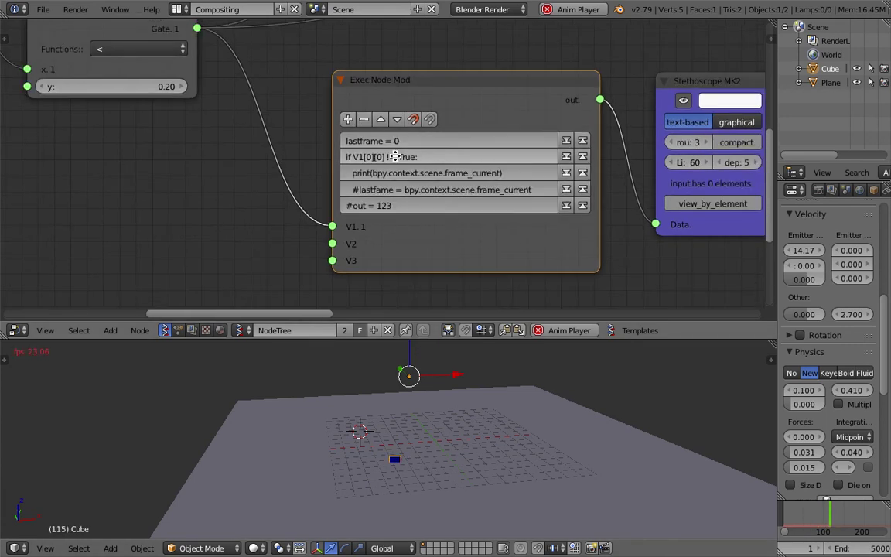
middle_click_drag(395, 157, 299, 184)
middle_click_drag(492, 102, 364, 164)
scroll(209, 151, "down", 1)
middle_click_drag(182, 145, 290, 181)
scroll(294, 177, "up", 1)
middle_click_drag(320, 286, 336, 210)
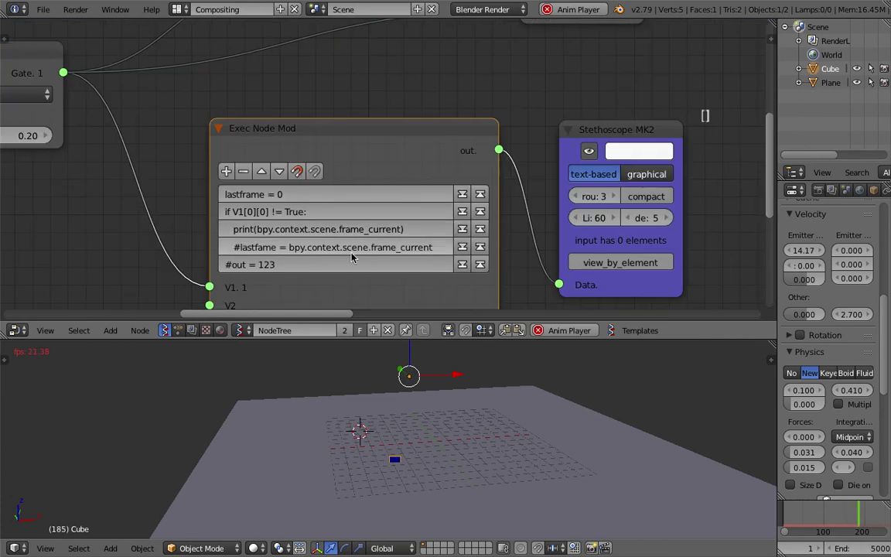
key("ctrl+Left")
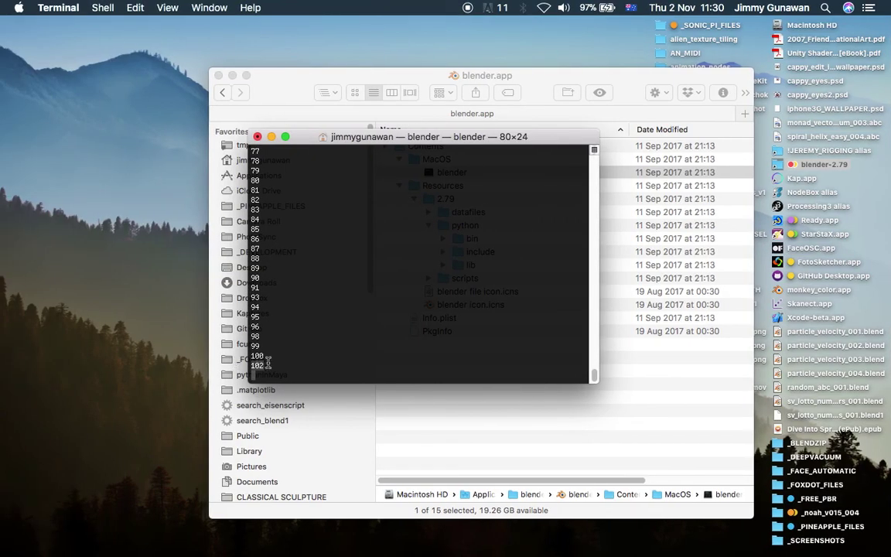
key("ctrl+Right")
Move the Random Num Gen node closer to its Stethoscope MK2
middle_click_drag(329, 161, 560, 30)
scroll(456, 176, "down", 5)
left_click_drag(219, 181, 318, 171)
middle_click_drag(479, 129, 410, 229)
middle_click_drag(497, 145, 347, 267)
Set the List Shuffle seed to 102 and save over the current blend file
scroll(345, 213, "up", 2)
middle_click_drag(136, 186, 389, 222)
scroll(453, 229, "down", 15)
middle_click_drag(711, 241, 511, 197)
scroll(464, 198, "up", 5)
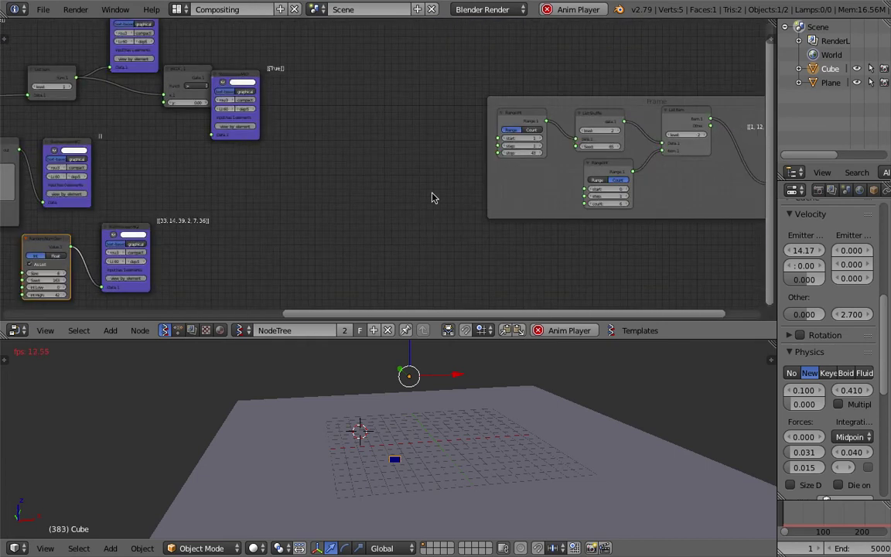
middle_click_drag(432, 198, 241, 210)
scroll(213, 224, "up", 3)
left_click(295, 204)
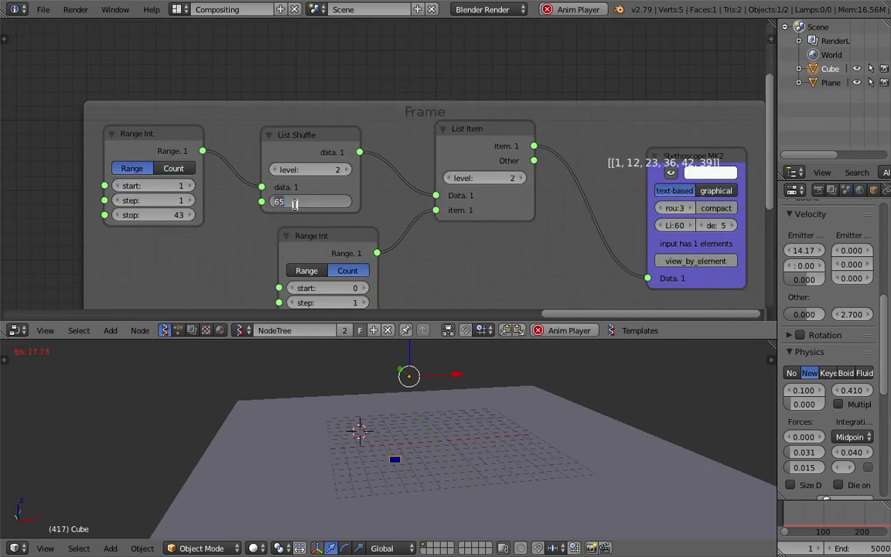
type("10")
key("Return")
key("ctrl+s")
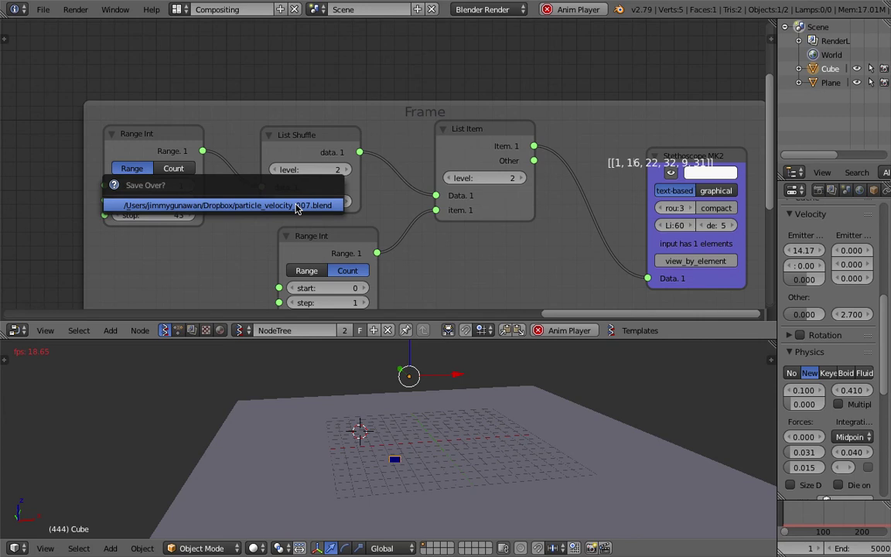
left_click(296, 208)
Move the Stethoscope MK2 in the lotto Frame lower relative to List Item and end the animation playback
middle_click_drag(633, 166, 535, 173)
left_click_drag(604, 166, 603, 201)
middle_click_drag(567, 218, 449, 168)
scroll(539, 175, "up", 2)
scroll(539, 174, "up", 2)
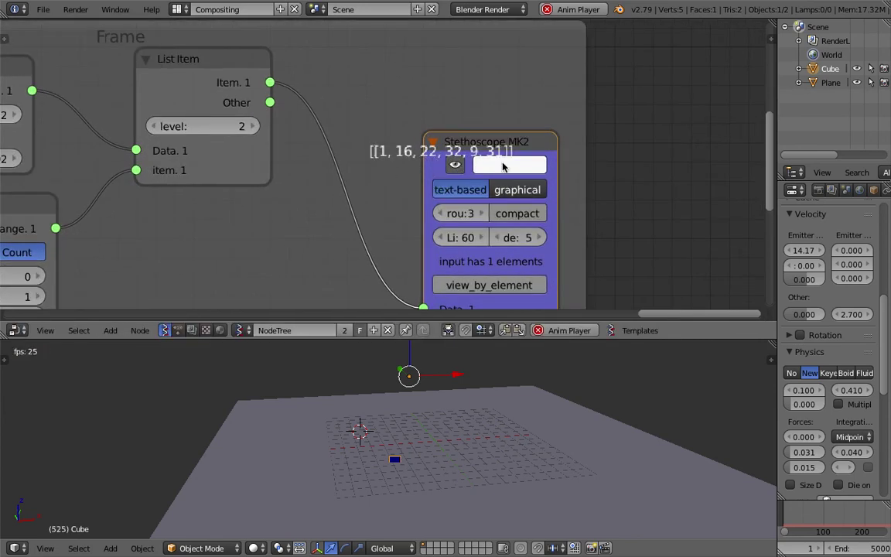
scroll(502, 166, "down", 5)
key("Escape")
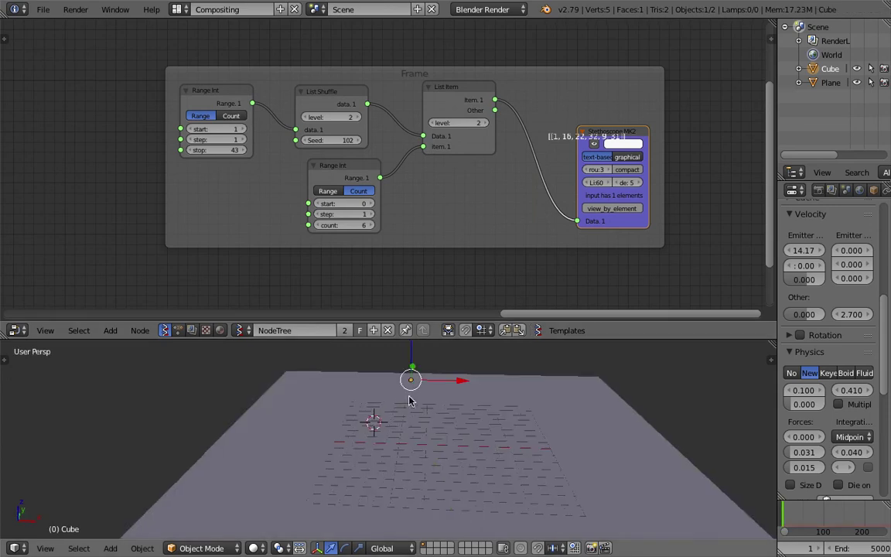
Look over the velocity-check nodes and the Exec Node Mod branch of the node tree
scroll(381, 165, "down", 8)
middle_click_drag(231, 201, 442, 191)
scroll(386, 192, "down", 1)
middle_click_drag(214, 168, 414, 190)
middle_click_drag(561, 383, 510, 399)
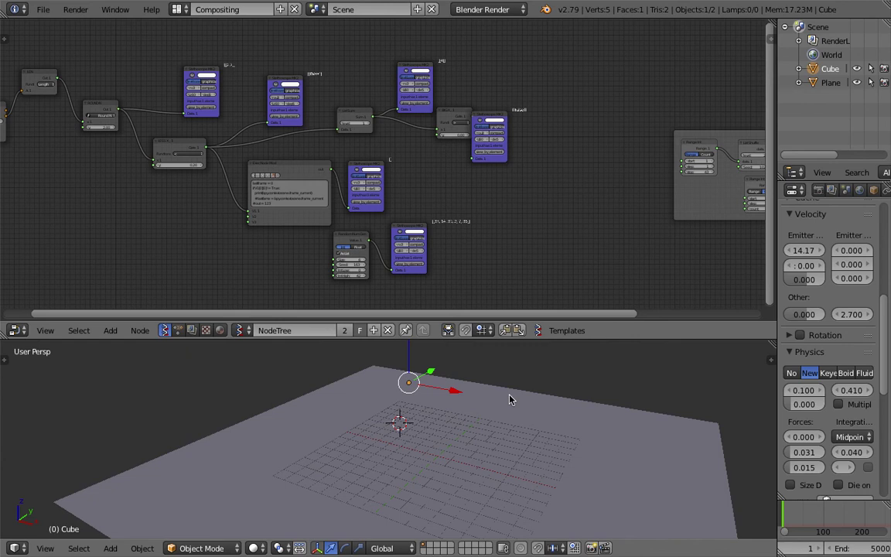
scroll(396, 127, "down", 4)
middle_click_drag(395, 128, 380, 137)
Examine the lotto Frame's nodes and the six numbers shown by its Stethoscope MK2
scroll(421, 181, "up", 4)
middle_click_drag(645, 193, 470, 169)
middle_click_drag(566, 237, 420, 231)
scroll(420, 231, "up", 2)
scroll(506, 251, "up", 1)
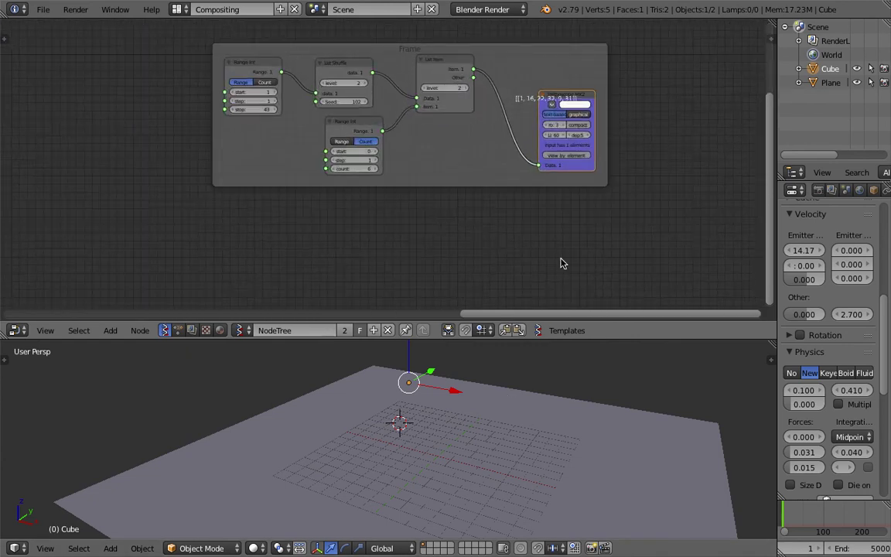
middle_click_drag(520, 270, 460, 261)
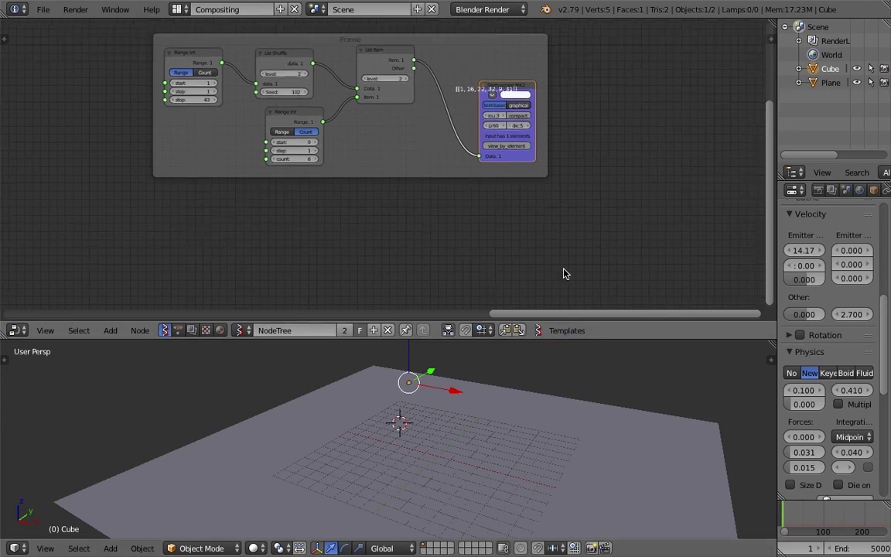
middle_click_drag(534, 249, 484, 250)
scroll(436, 167, "up", 4)
middle_click_drag(436, 167, 428, 235)
scroll(428, 235, "up", 2)
scroll(457, 138, "up", 1)
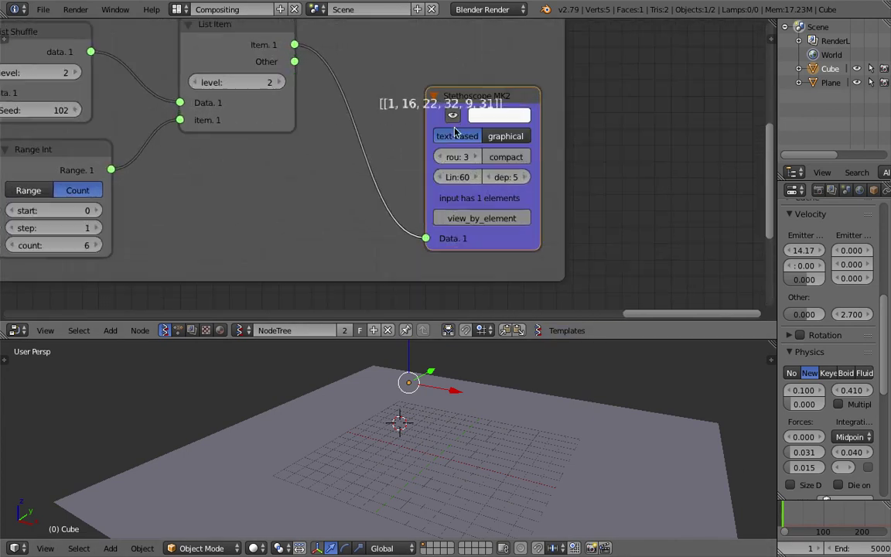
scroll(433, 104, "down", 1)
middle_click_drag(385, 157, 590, 127)
middle_click_drag(582, 360, 661, 454)
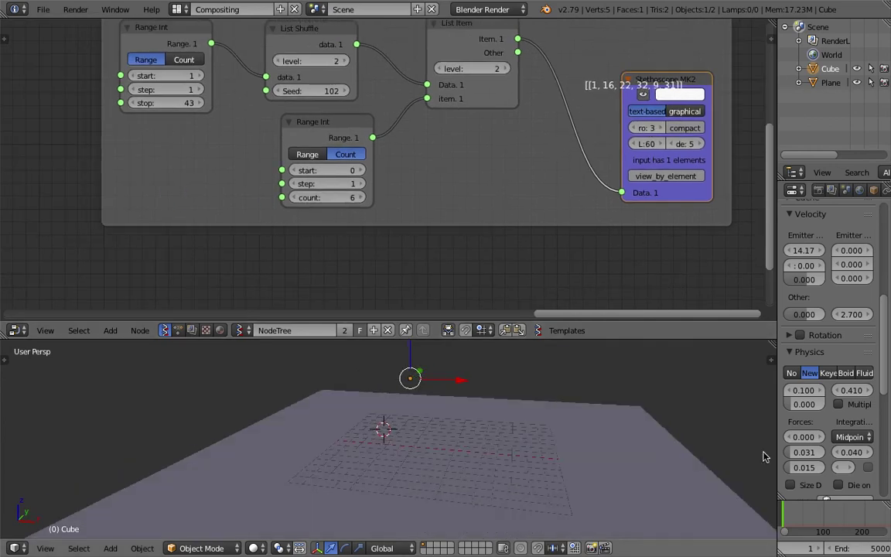
Widen the Outliner and Properties area, then briefly play the single-particle animation above the plane and end playback
left_click_drag(776, 433, 674, 511)
middle_click_drag(603, 464, 337, 357)
scroll(293, 262, "down", 1)
scroll(291, 261, "down", 5)
middle_click_drag(430, 430, 410, 437)
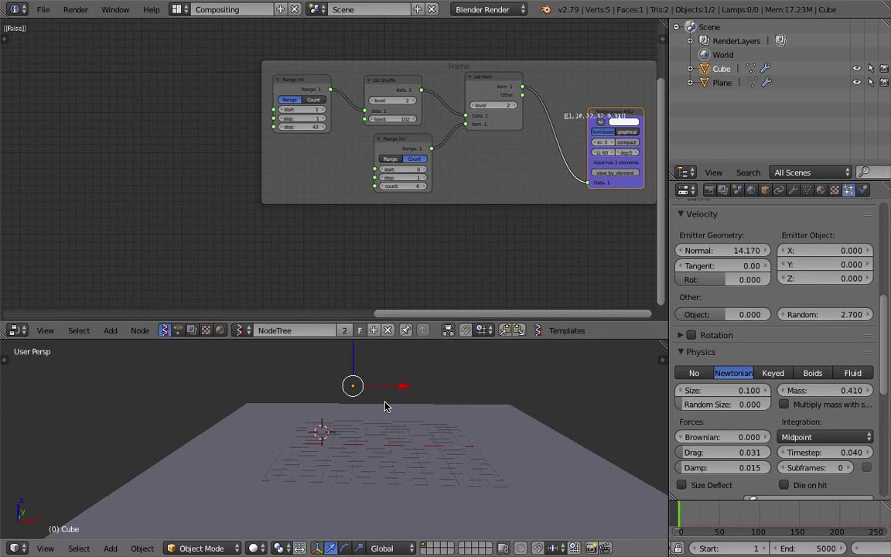
key("alt+a")
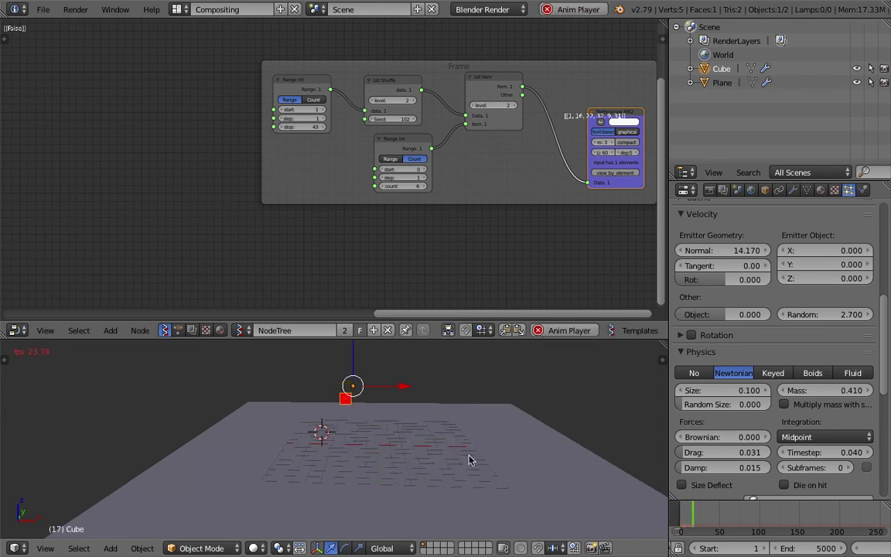
key("Escape")
Set the Cube particle system's emission number to 10
scroll(821, 278, "up", 8)
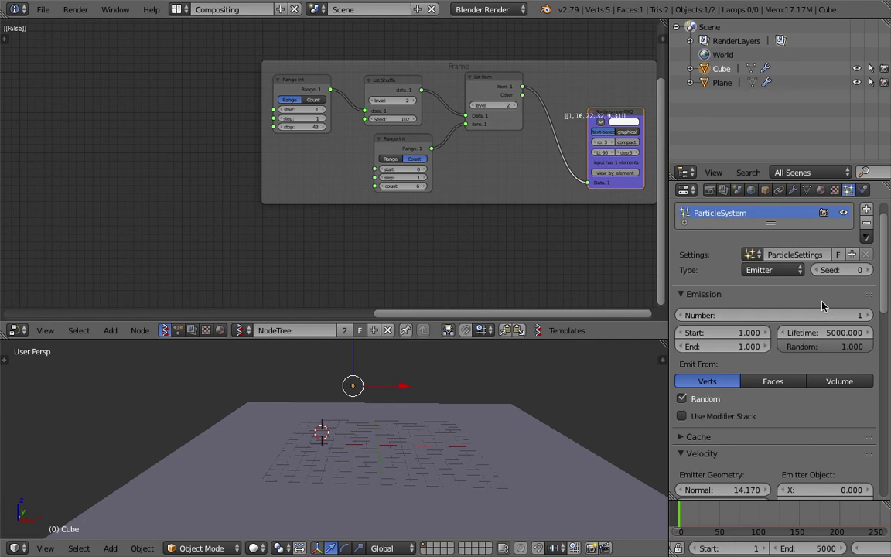
left_click(814, 315)
type("10")
key("Return")
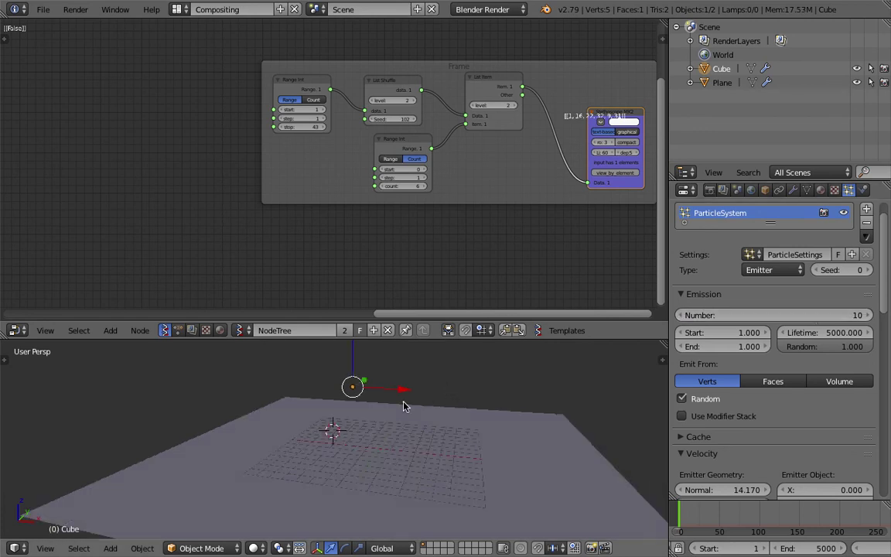
Play the ten-particle animation, pause it, and check the printed frame numbers in Terminal before returning to Blender
key("alt+a")
middle_click_drag(404, 404, 414, 418)
scroll(415, 419, "up", 2)
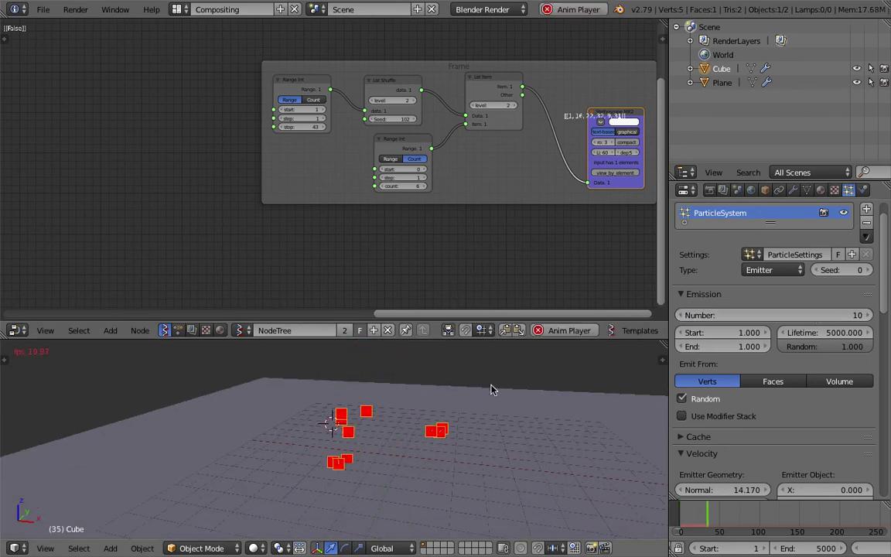
key("alt+a")
key("ctrl+Left")
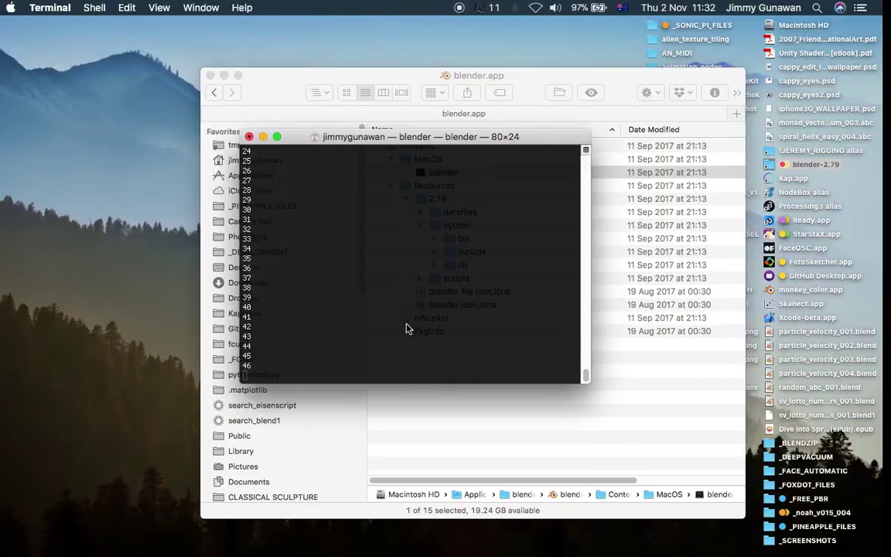
key("ctrl+Right")
Move the Stethoscope MK2 that overlaps the BIG X comparison node clear of that node
scroll(403, 223, "right", 5)
scroll(398, 203, "down", 8)
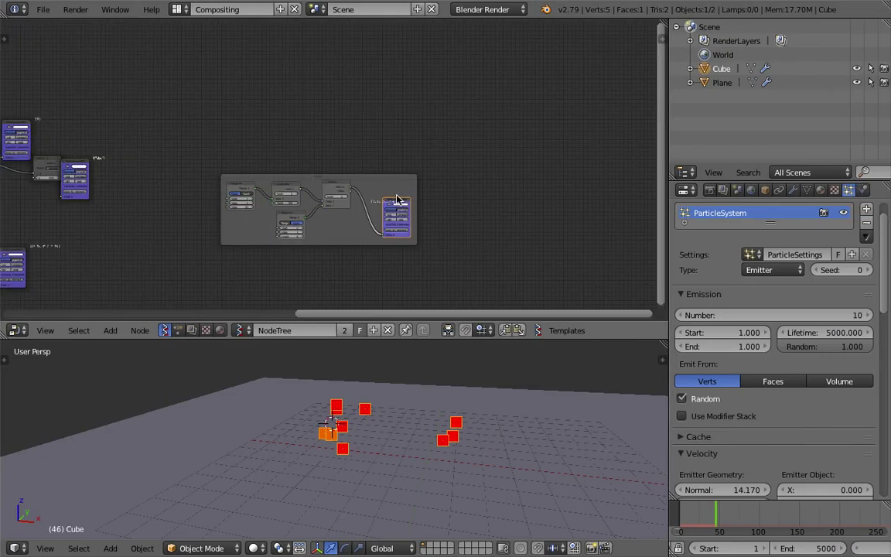
scroll(317, 186, "left", 8)
scroll(317, 187, "up", 6)
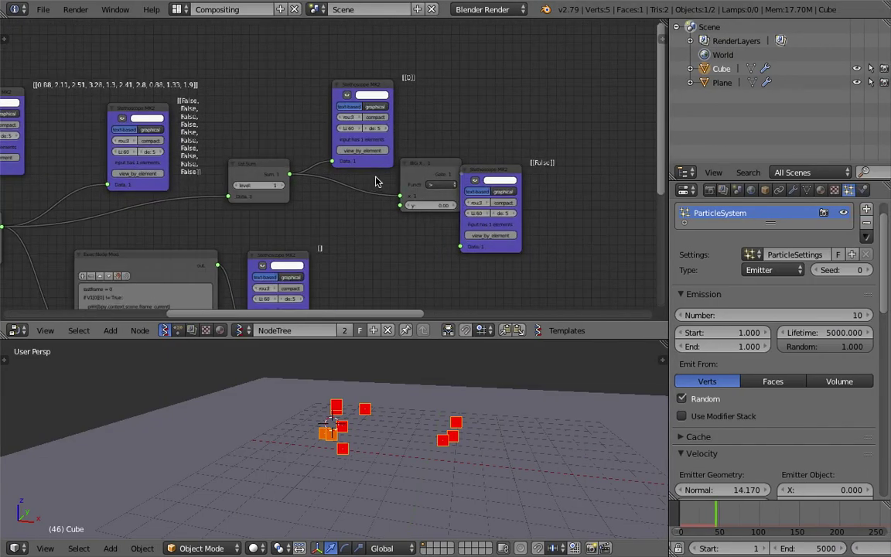
scroll(369, 163, "up", 1)
left_click_drag(465, 168, 481, 153)
scroll(455, 179, "right", 2)
Play the animation to watch the List Sum and BIG X outputs, shift the BIG X node slightly away from its Stethoscope, and end playback
key("alt+a")
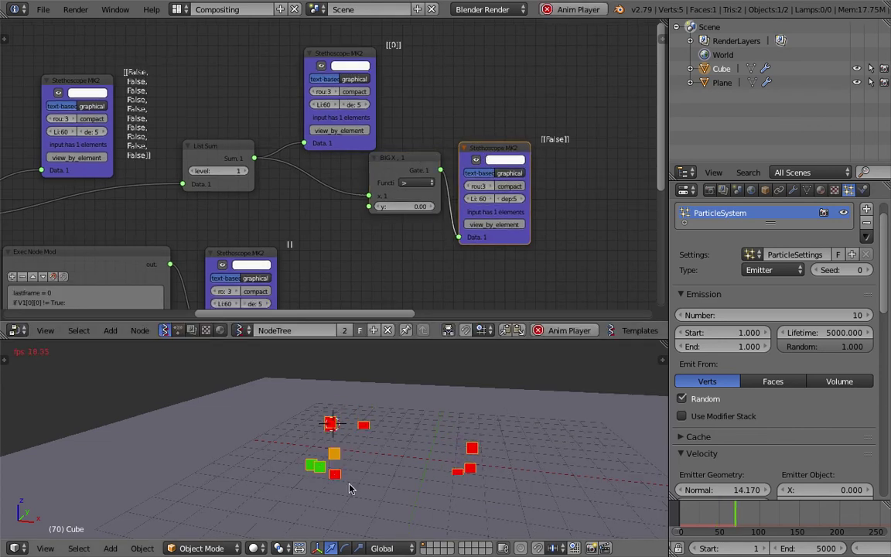
left_click(528, 395)
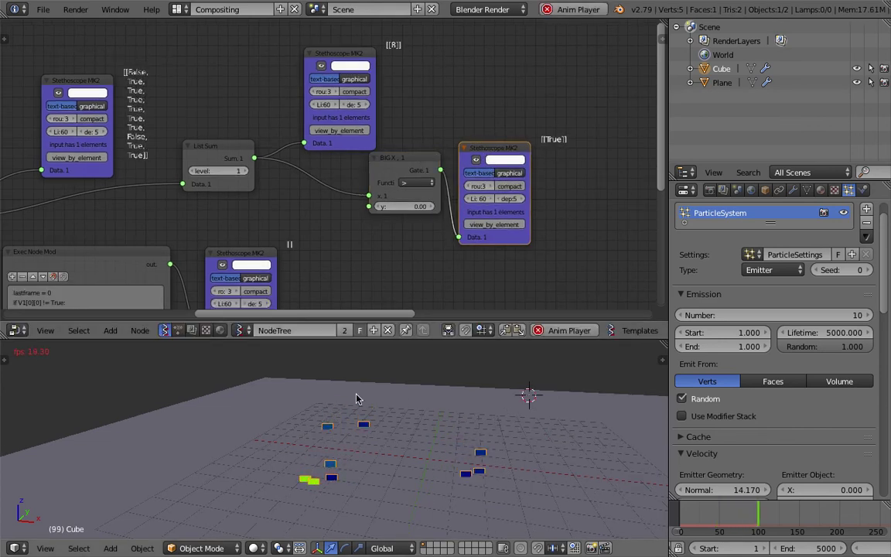
middle_click_drag(573, 152, 526, 149)
scroll(527, 149, "up", 2)
scroll(273, 190, "down", 3)
middle_click_drag(274, 189, 320, 116)
left_click_drag(345, 101, 327, 105)
middle_click_drag(342, 143, 352, 128)
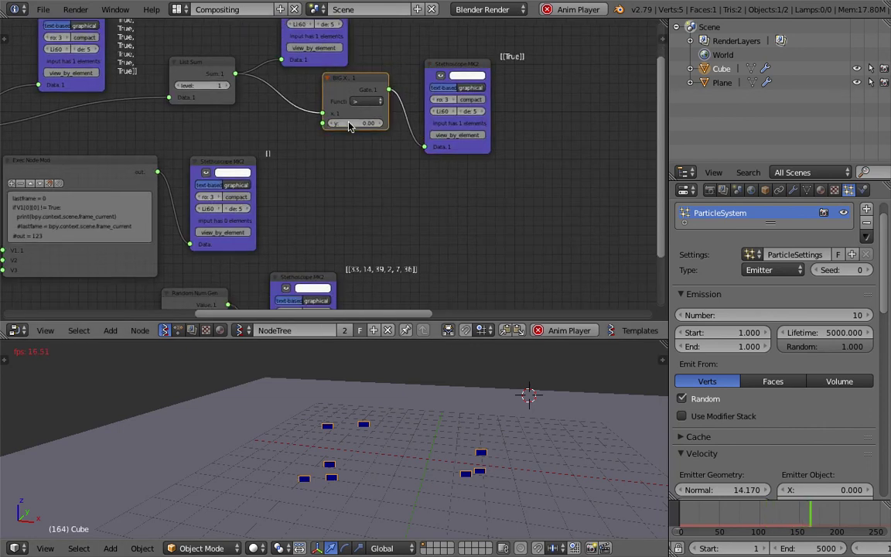
middle_click_drag(430, 149, 465, 152)
key("Escape")
Group the List Sum node, the BIG X node and their two Stethoscope MK2 nodes into a frame
scroll(425, 111, "down", 3)
middle_click_drag(405, 115, 459, 167)
left_click(335, 125)
left_click(410, 62, "shift")
left_click(452, 139, "shift")
left_click(521, 131, "shift")
key("ctrl+j")
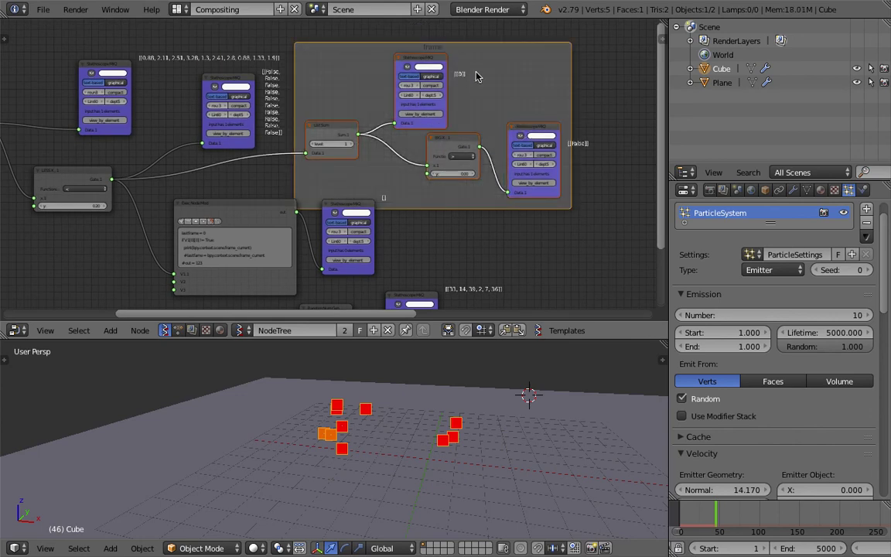
Move the new frame upward and connect the BIG X Gate output to the V1 input of Exec Node Mod
left_click_drag(462, 76, 485, 45)
left_click_drag(503, 117, 172, 280)
middle_click_drag(418, 421, 403, 430)
Return the timeline to frame 0 and set the particle system's emission number to 20
left_click(678, 519)
type("20")
key("Return")
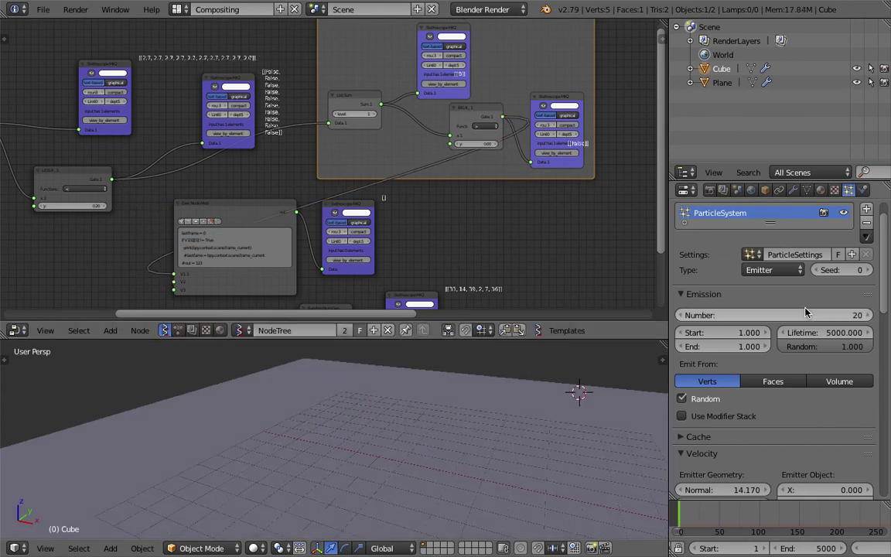
Play the twenty-particle animation and check the last printed frame number in Terminal, returning to Blender
key("alt+a")
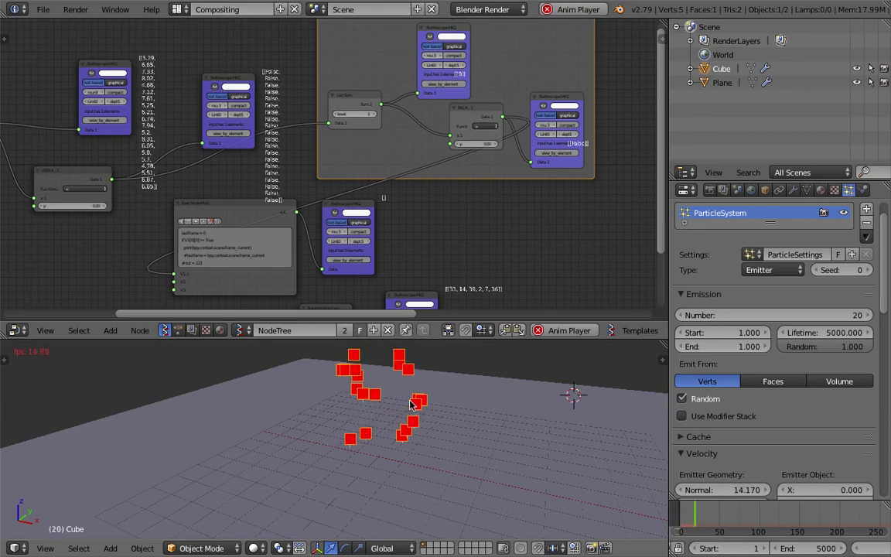
key("ctrl+Left")
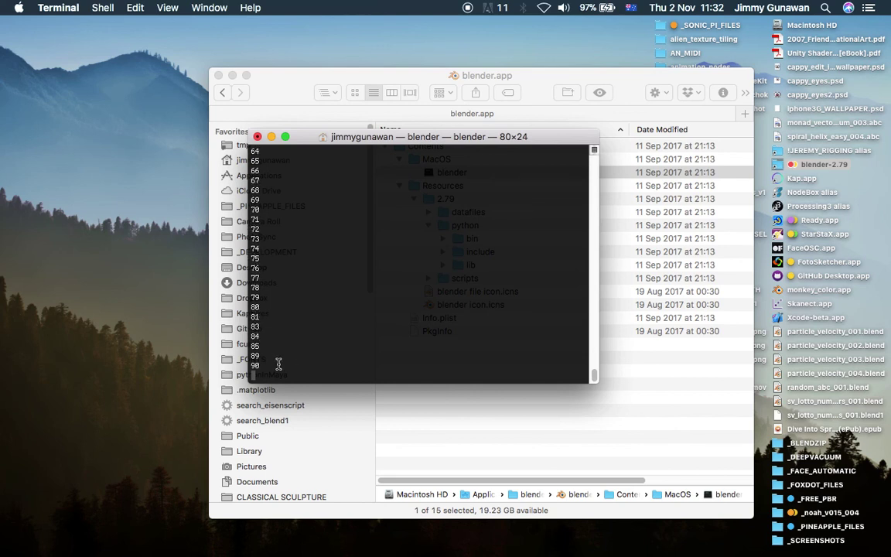
key("ctrl+Right")
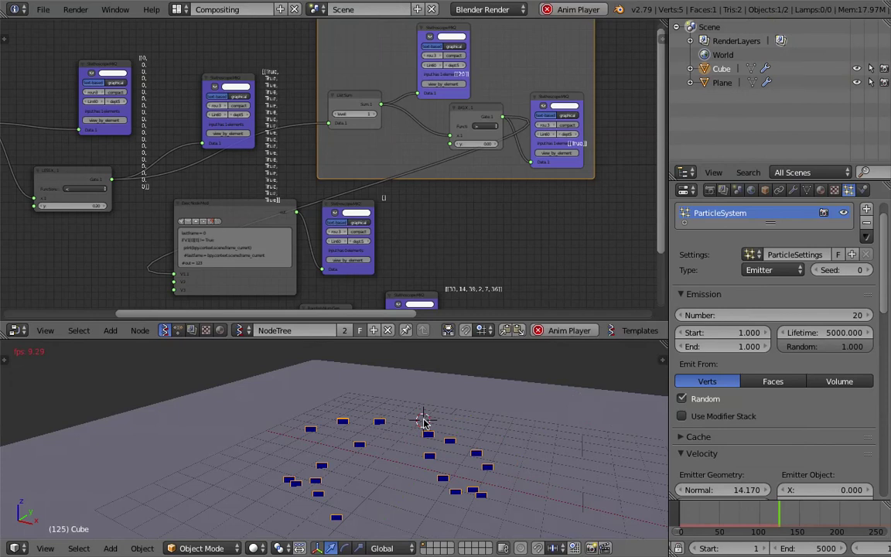
End playback and set the List Shuffle seed in the lotto Frame to 90
middle_click_drag(325, 92, 230, 21)
middle_click_drag(431, 237, 35, 305)
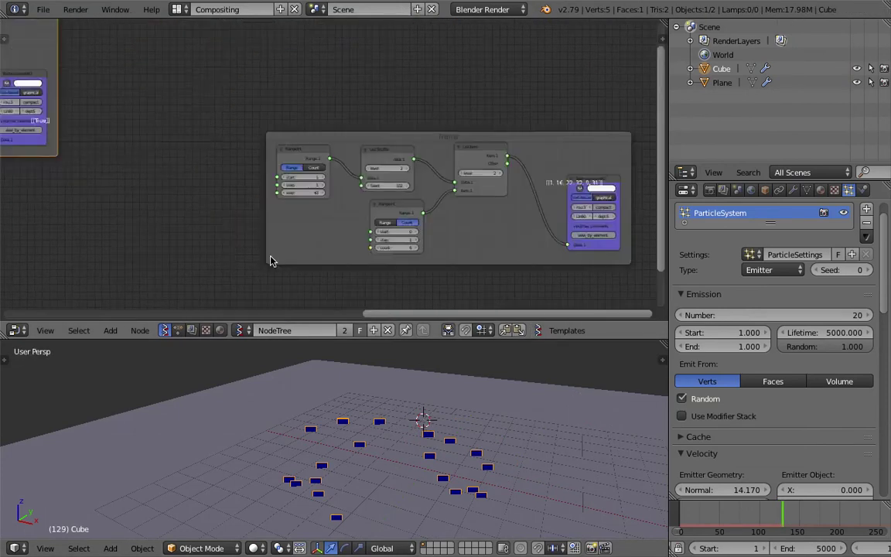
scroll(446, 219, "up", 7)
left_click(439, 203)
type("9")
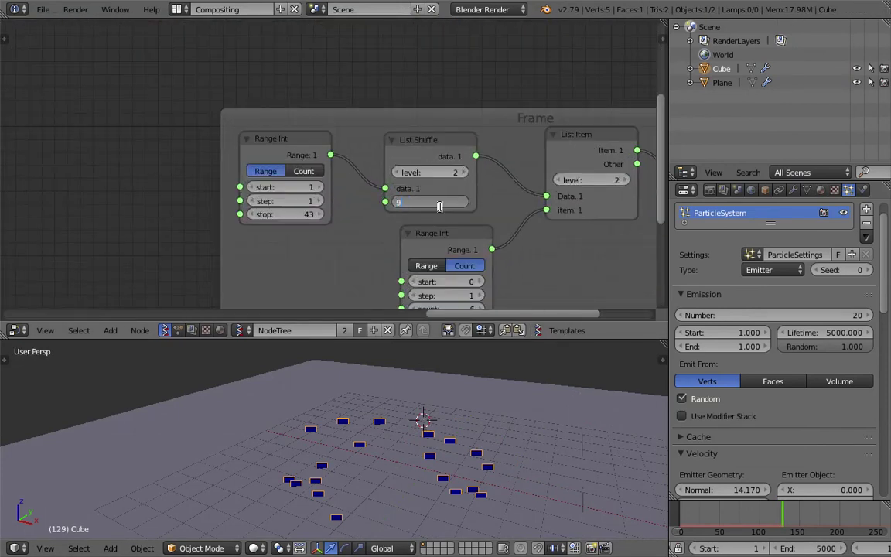
type("0")
key("Return")
Examine the six lotto numbers in the Stethoscope MK2 connected to List Item
scroll(446, 209, "up", 1)
middle_click_drag(599, 150, 386, 147)
middle_click_drag(464, 154, 257, 151)
scroll(354, 204, "up", 4)
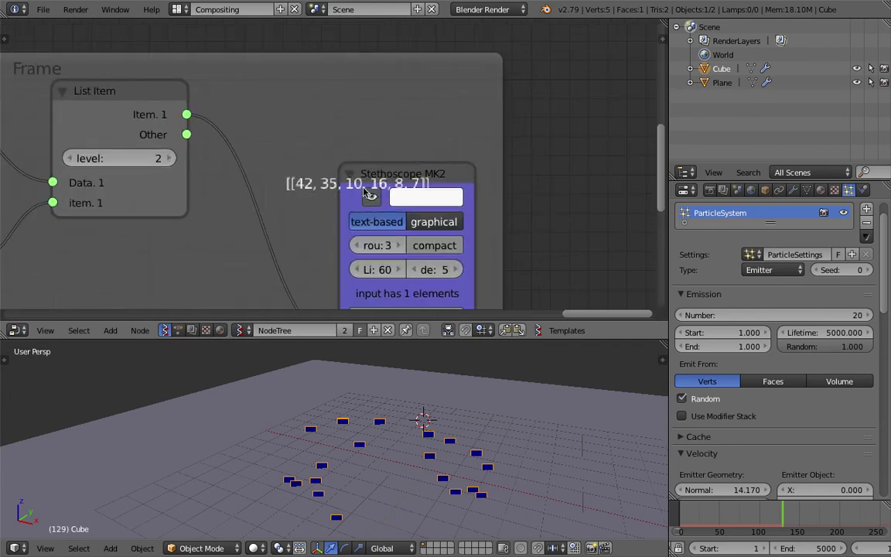
scroll(486, 176, "down", 3)
middle_click_drag(323, 160, 499, 122)
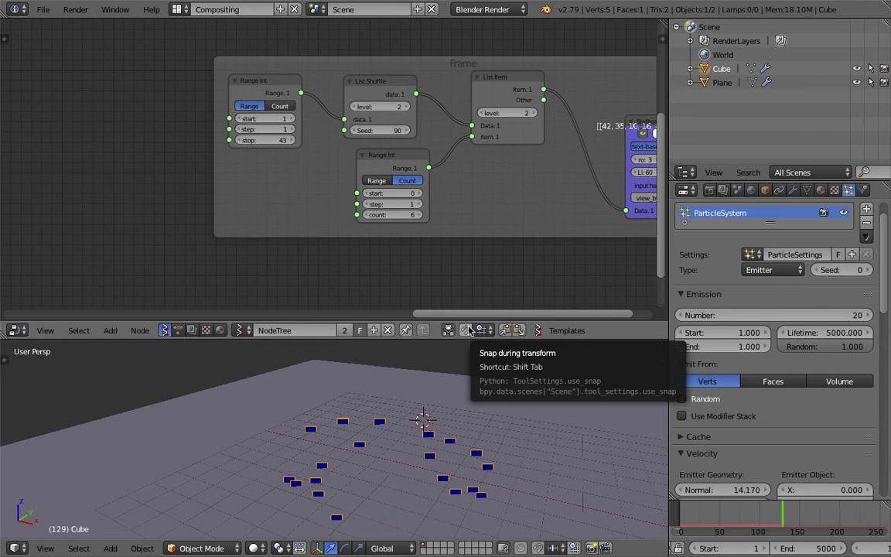
Look over the velocity-check node tree with its new frame and the settled particles on the plane
scroll(433, 289, "down", 7)
middle_click_drag(219, 231, 431, 243)
middle_click_drag(276, 183, 475, 198)
scroll(412, 194, "down", 2)
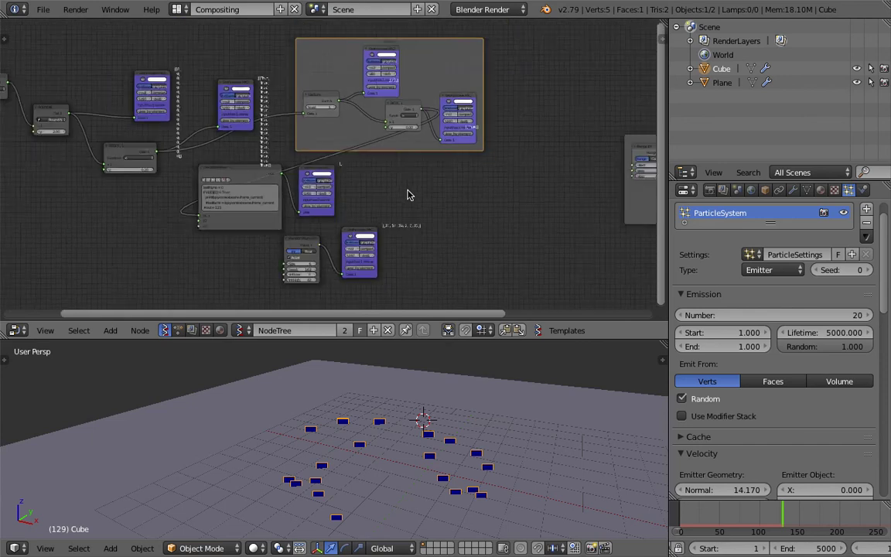
scroll(408, 191, "down", 1)
middle_click_drag(425, 389, 438, 403)
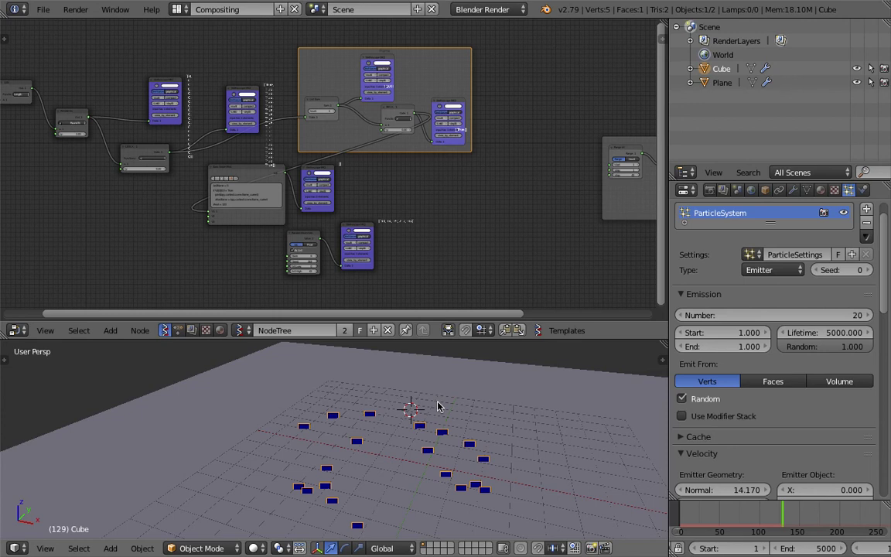
middle_click_drag(436, 410, 417, 385)
scroll(262, 221, "down", 2)
middle_click_drag(262, 221, 358, 212)
scroll(377, 215, "up", 2)
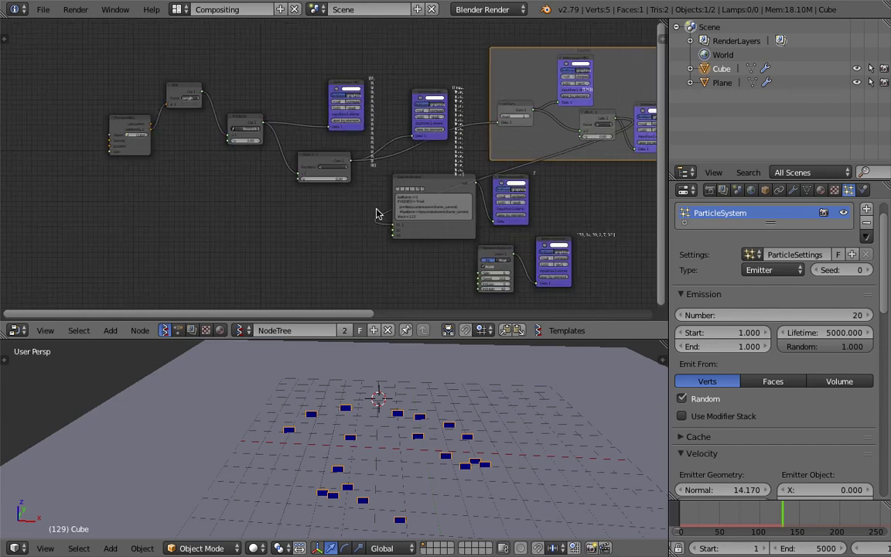
Examine the Exec Node Mod script and its V1 input connection
scroll(376, 214, "up", 5)
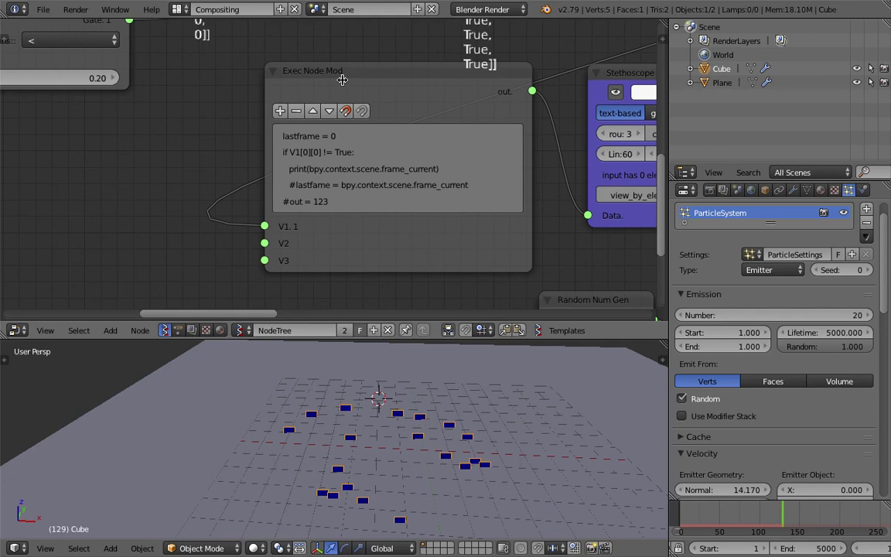
scroll(357, 158, "up", 2)
middle_click_drag(330, 160, 190, 191)
scroll(346, 165, "down", 5)
middle_click_drag(300, 154, 455, 126)
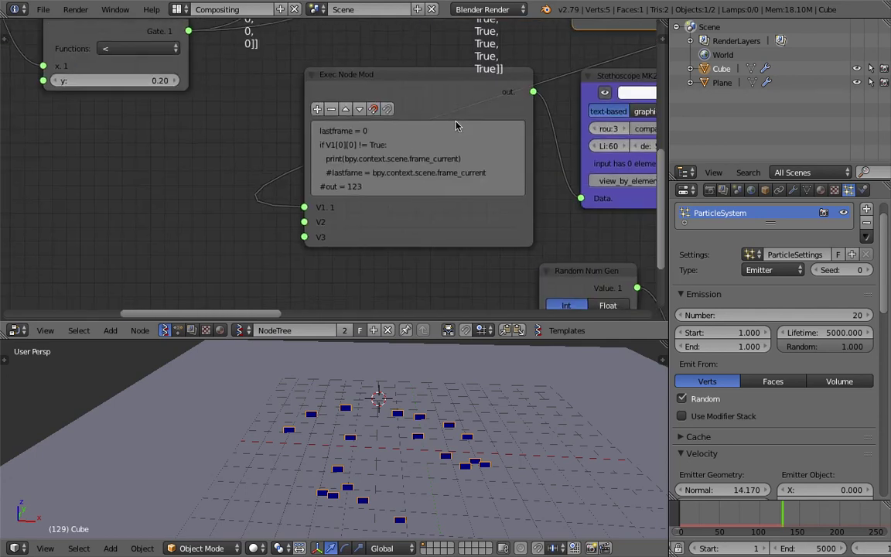